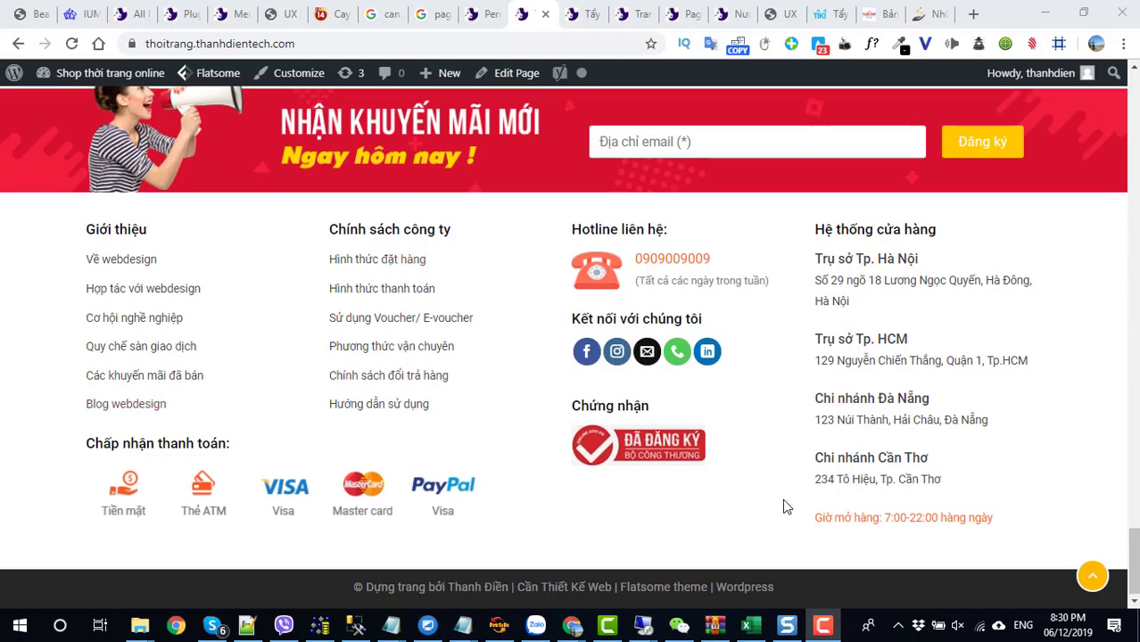
- Go to the admin Dashboard from the admin bar and open the UX Blocks list
{"action": "scroll", "coordinate": [804, 490], "scroll_direction": "up", "scroll_amount": 15}
{"action": "scroll", "coordinate": [806, 496], "scroll_direction": "up", "scroll_amount": 10}
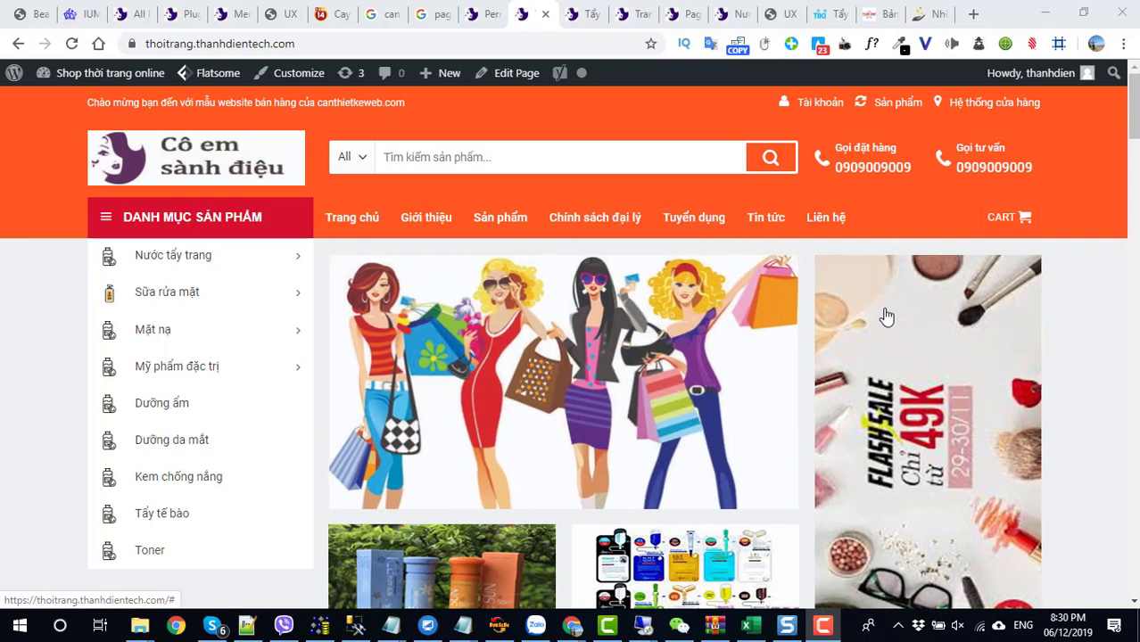
{"action": "mouse_move", "coordinate": [105, 79]}
{"action": "left_click", "coordinate": [74, 112]}
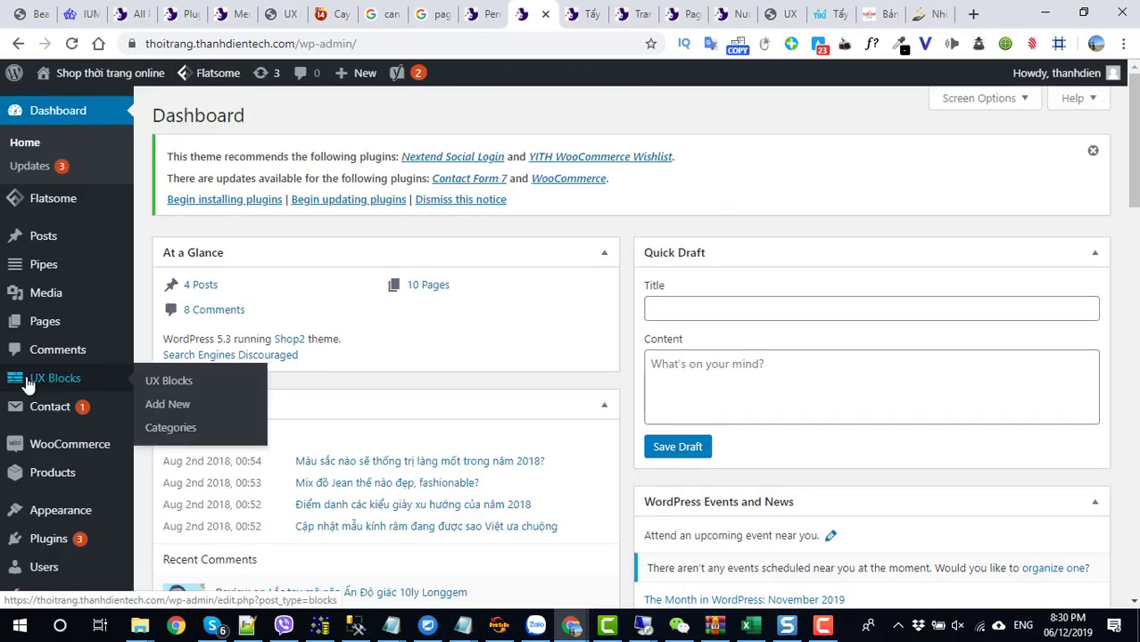
{"action": "left_click", "coordinate": [28, 382]}
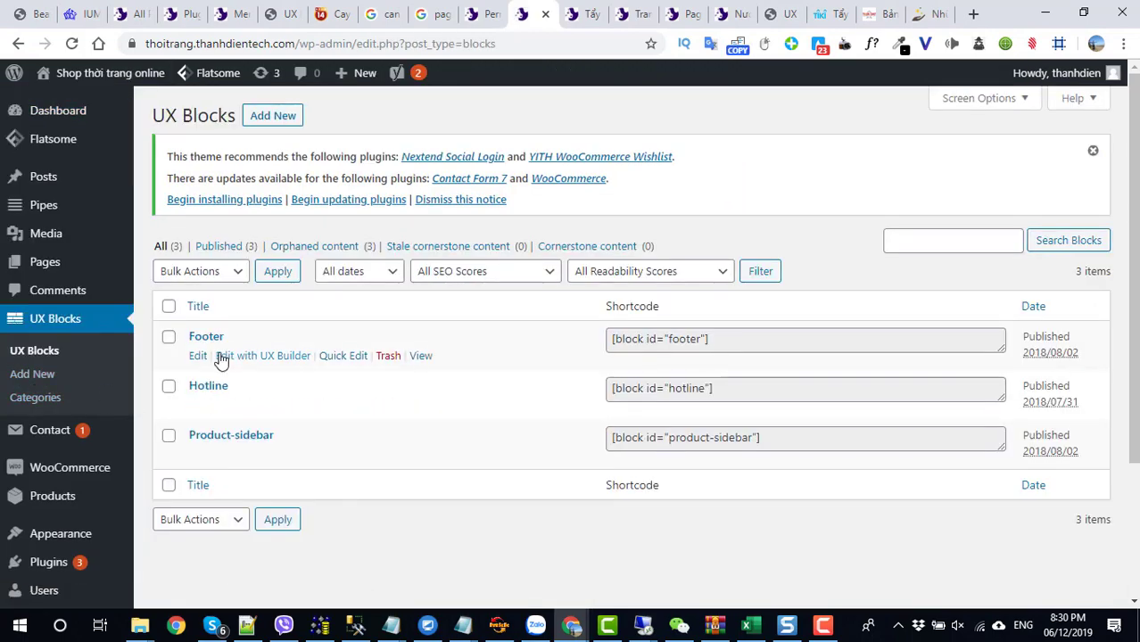
{"action": "mouse_move", "coordinate": [214, 450]}
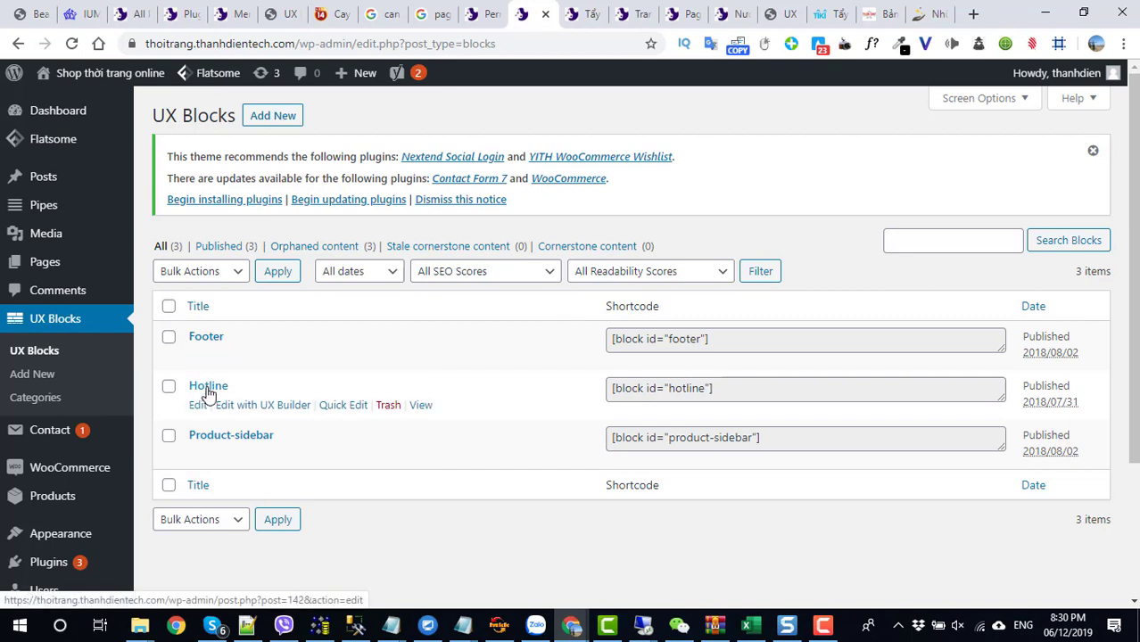
{"action": "mouse_move", "coordinate": [201, 355]}
{"action": "left_click", "coordinate": [239, 406]}
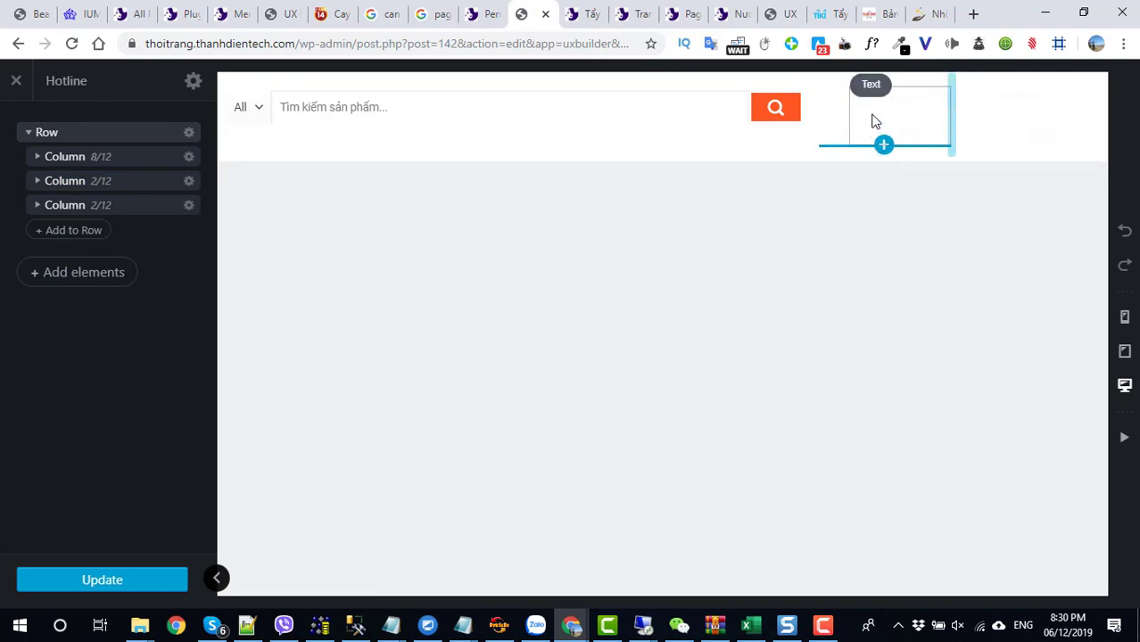
{"action": "double_click", "coordinate": [874, 122]}
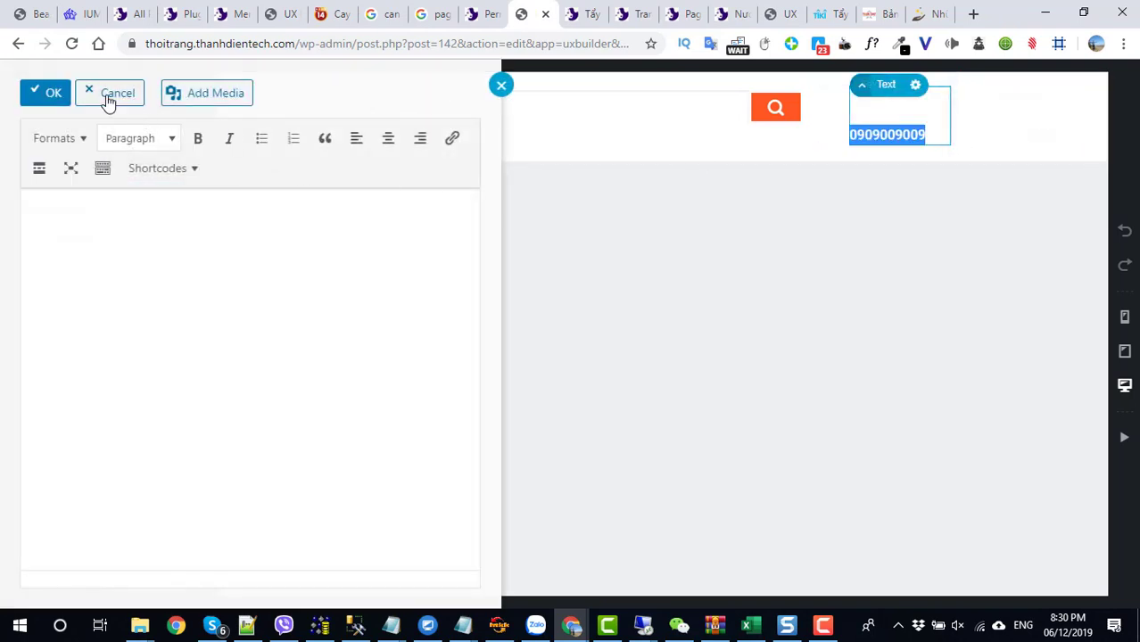
{"action": "left_click", "coordinate": [107, 98]}
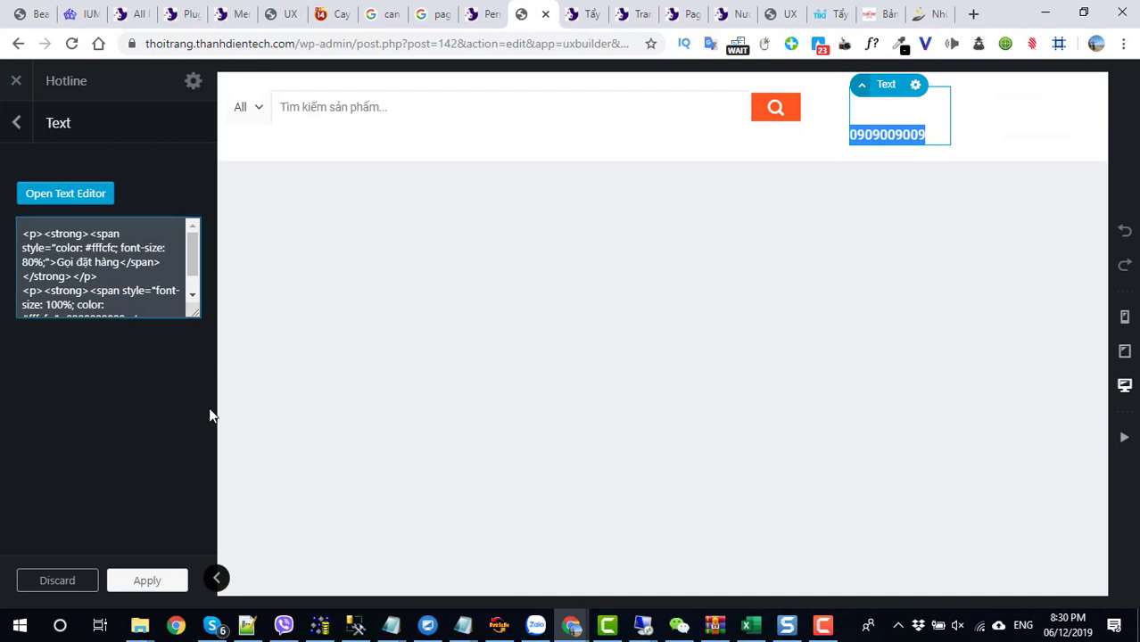
{"action": "left_click_drag", "start_coordinate": [196, 313], "coordinate": [197, 485]}
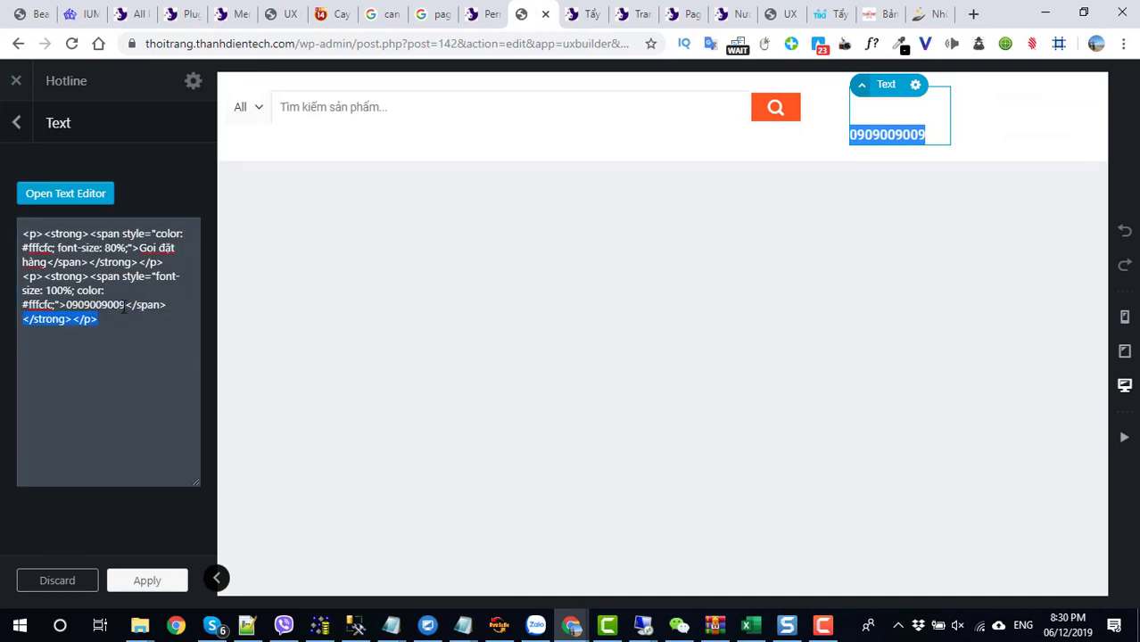
{"action": "left_click_drag", "start_coordinate": [124, 305], "coordinate": [105, 309]}
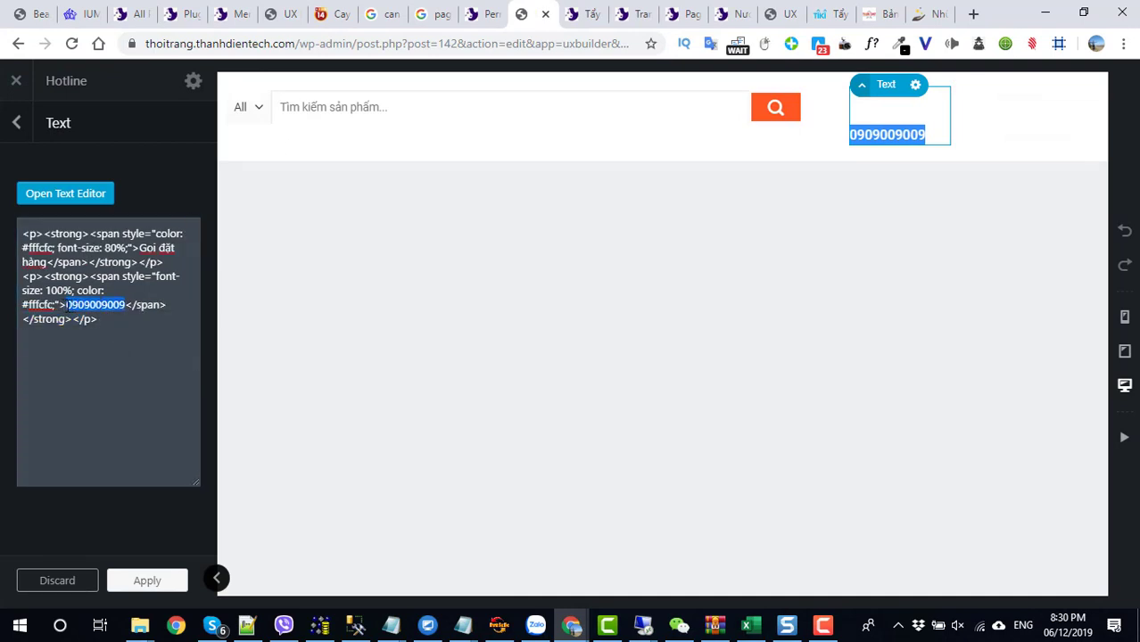
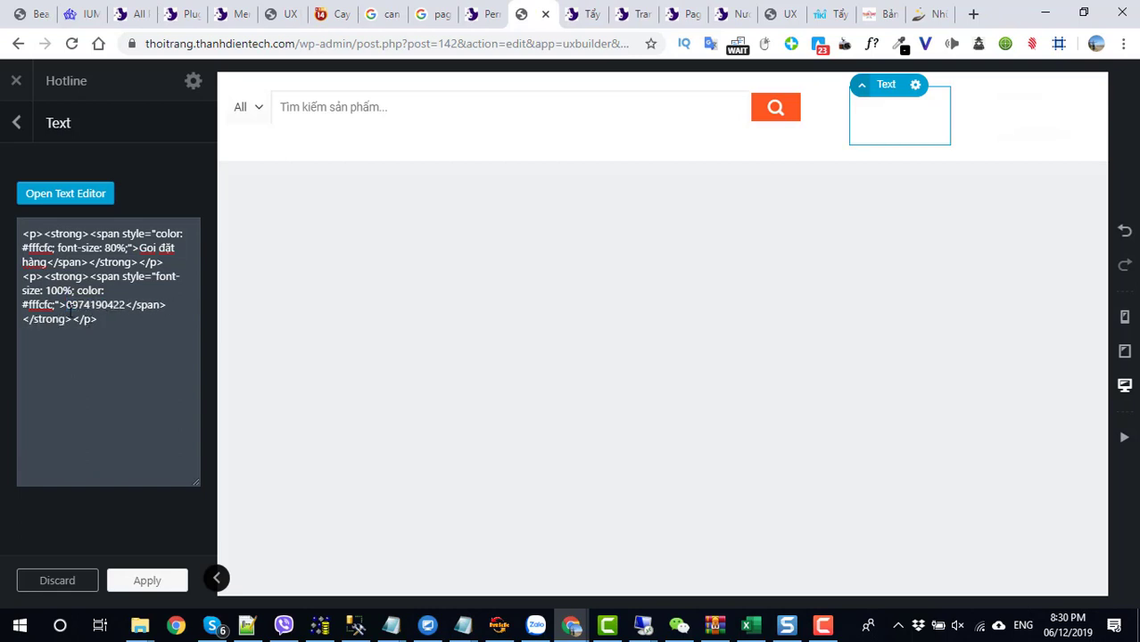
{"action": "double_click", "coordinate": [68, 305]}
{"action": "key", "text": "ctrl+c"}
{"action": "left_click", "coordinate": [127, 580]}
- Paste the new number over the consultation phone number, apply, and update the Hotline block
{"action": "double_click", "coordinate": [1001, 127]}
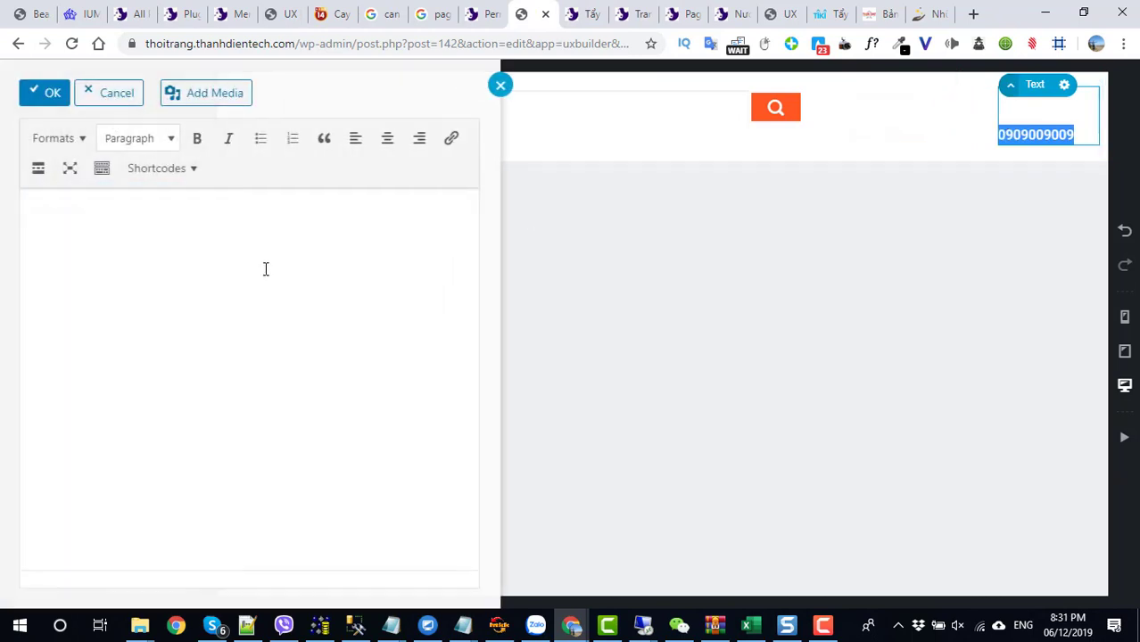
{"action": "left_click", "coordinate": [111, 92]}
{"action": "left_click_drag", "start_coordinate": [197, 314], "coordinate": [194, 429]}
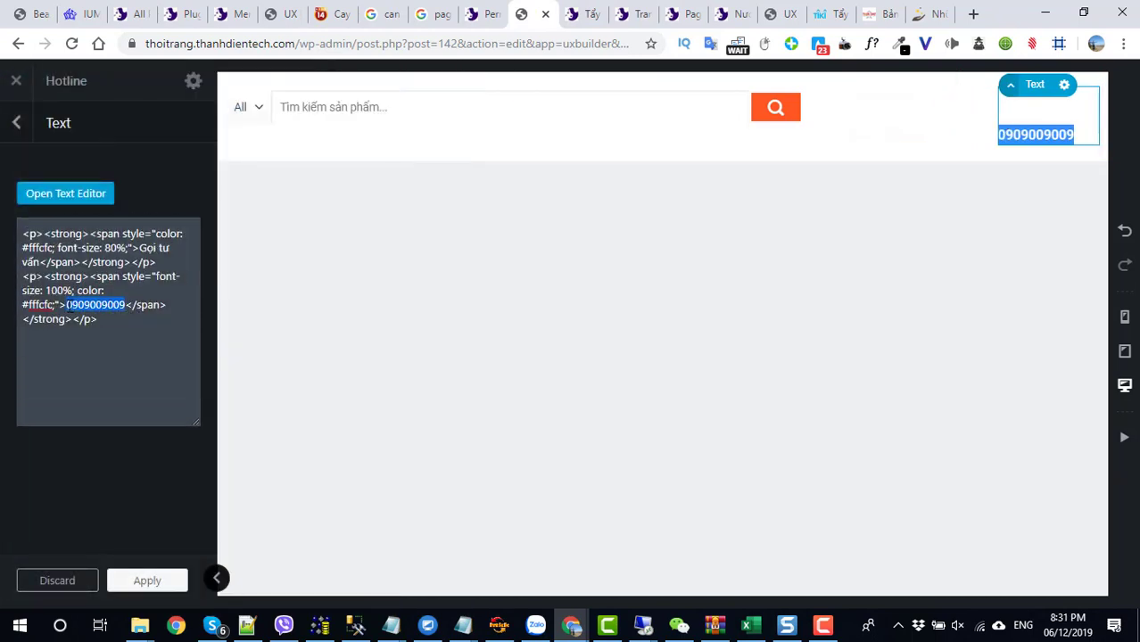
{"action": "key", "text": "ctrl+v"}
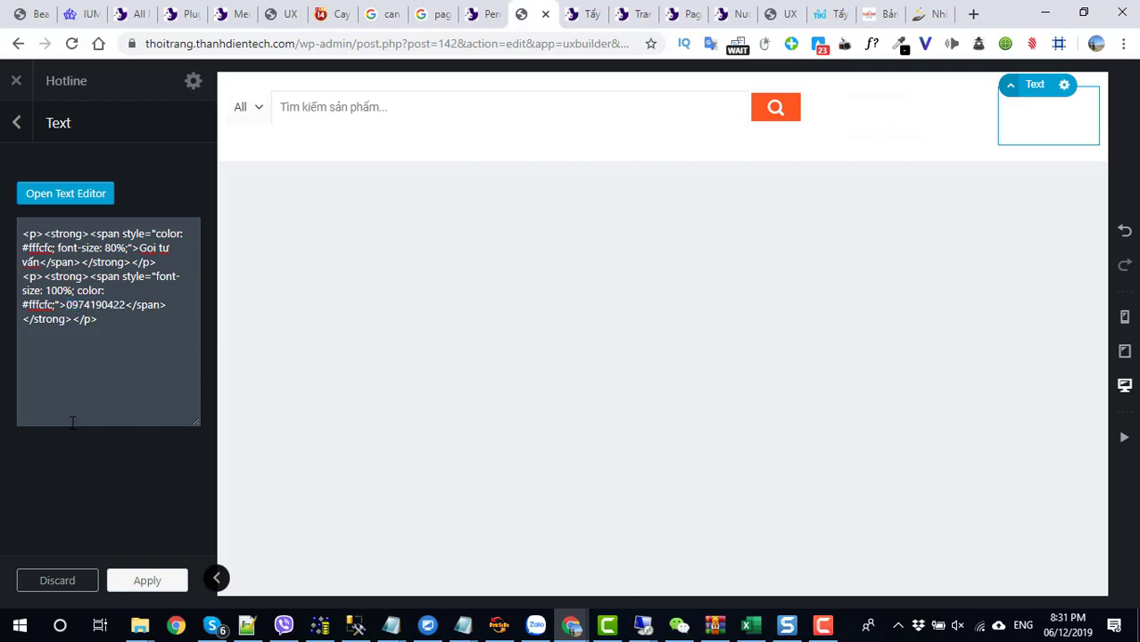
{"action": "left_click", "coordinate": [117, 581]}
{"action": "left_click", "coordinate": [96, 582]}
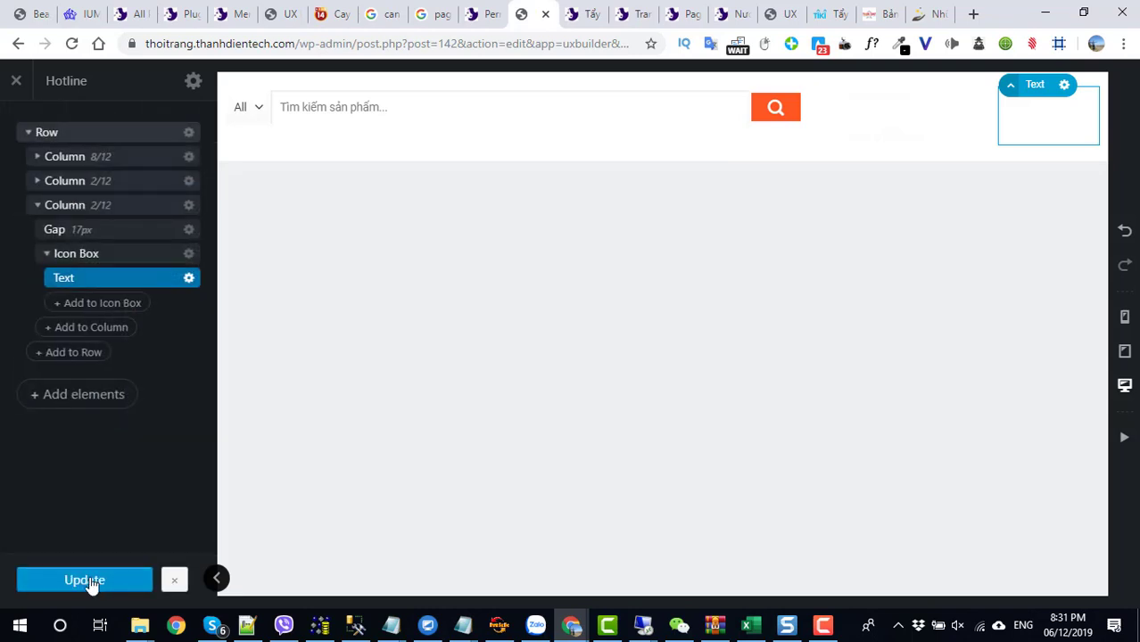
- Load the shop's home page by trimming the editor path from the address
{"action": "left_click_drag", "start_coordinate": [292, 43], "coordinate": [873, 8]}
{"action": "key", "text": "BackSpace"}
{"action": "key", "text": "Return"}
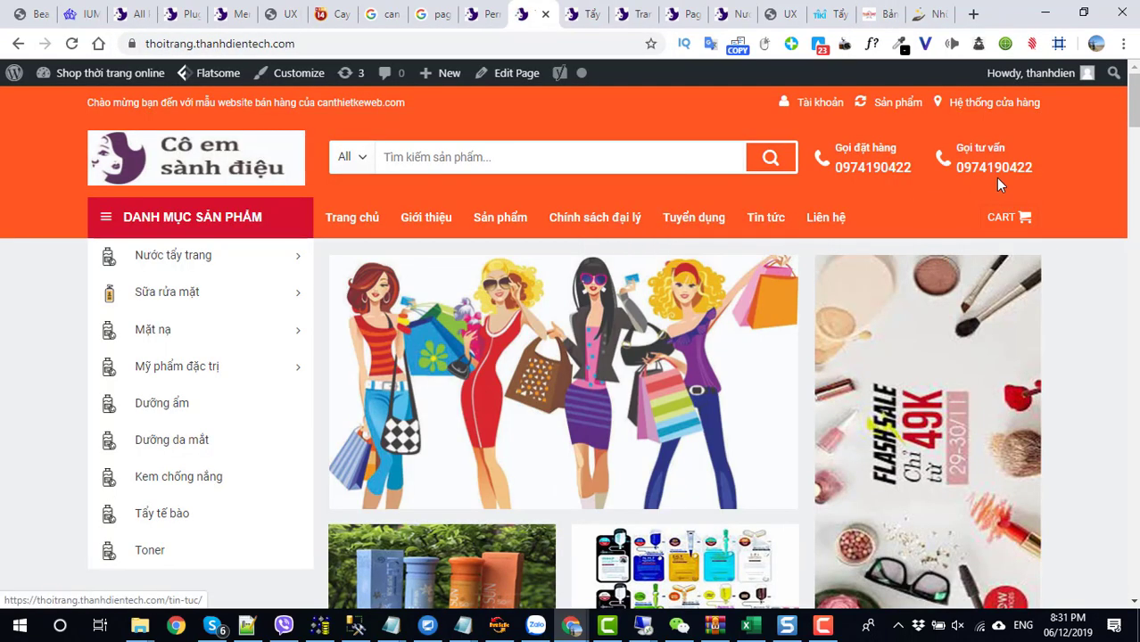
- Check the header's new hotline numbers and scroll down the storefront toward the footer
{"action": "mouse_move", "coordinate": [993, 192]}
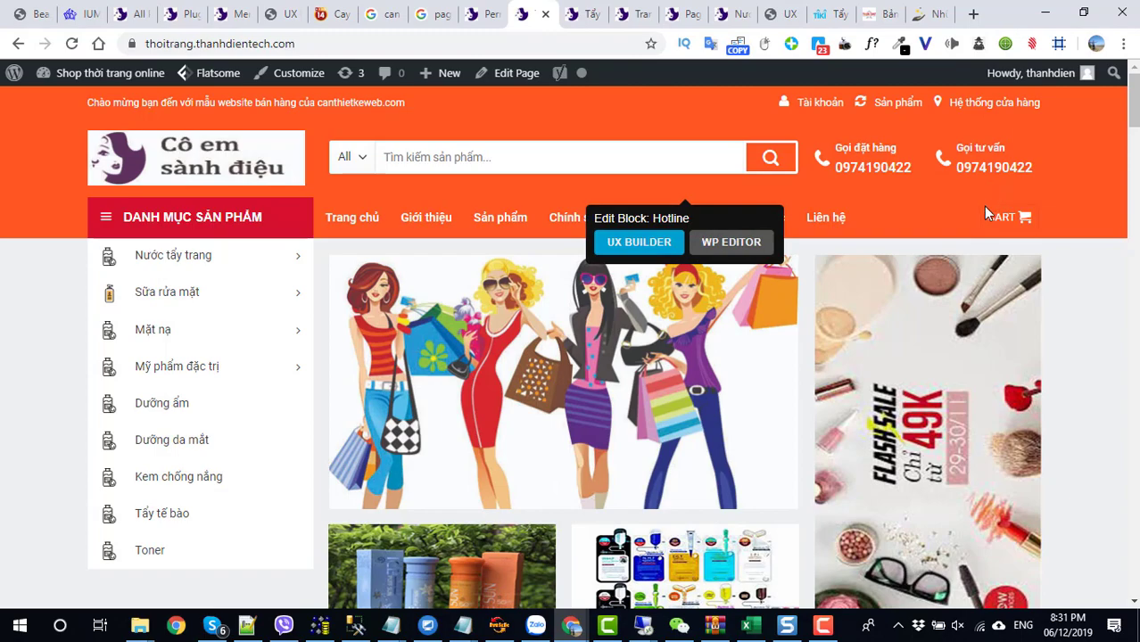
{"action": "scroll", "coordinate": [883, 268], "scroll_direction": "down", "scroll_amount": 10}
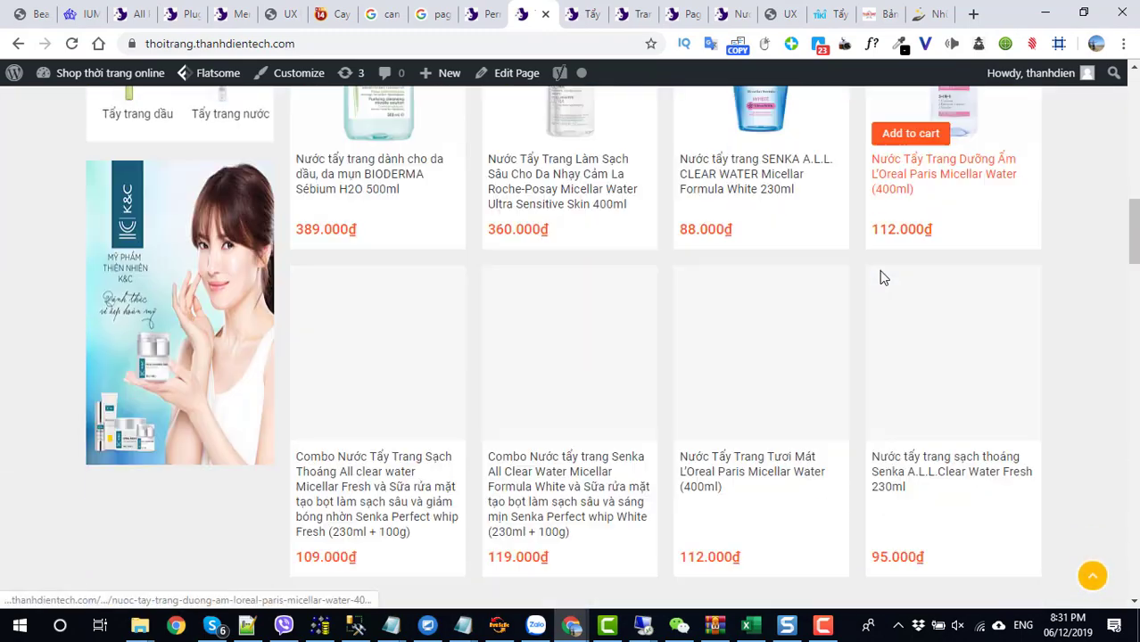
{"action": "scroll", "coordinate": [881, 279], "scroll_direction": "down", "scroll_amount": 15}
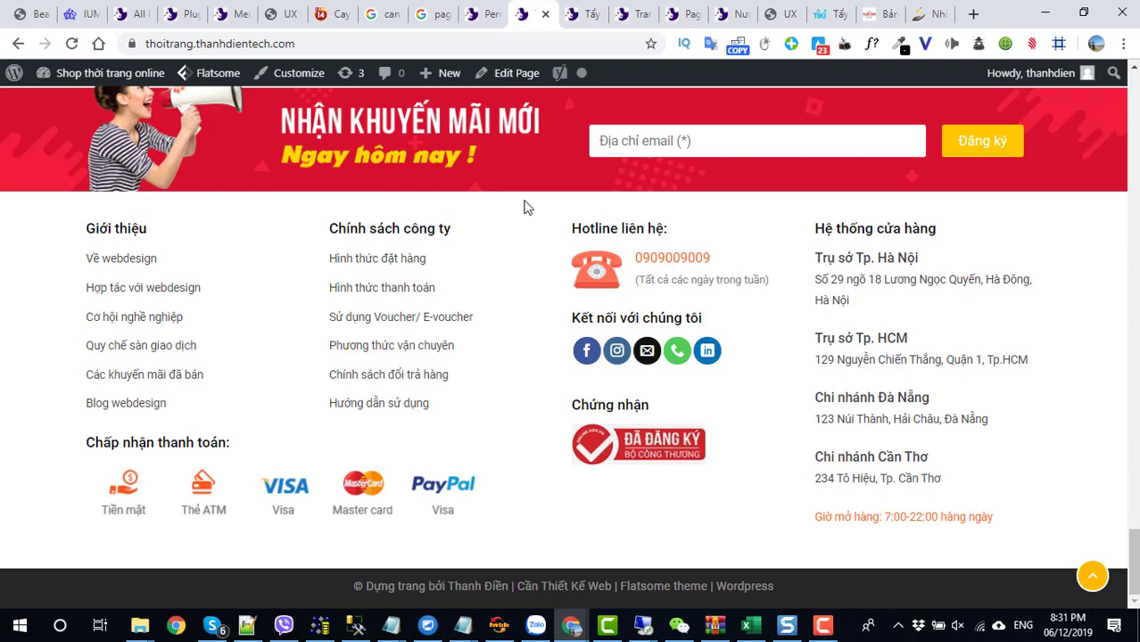
- Open the Footer block in UX Builder and review the store list and hotline texts unchanged
{"action": "mouse_move", "coordinate": [531, 189]}
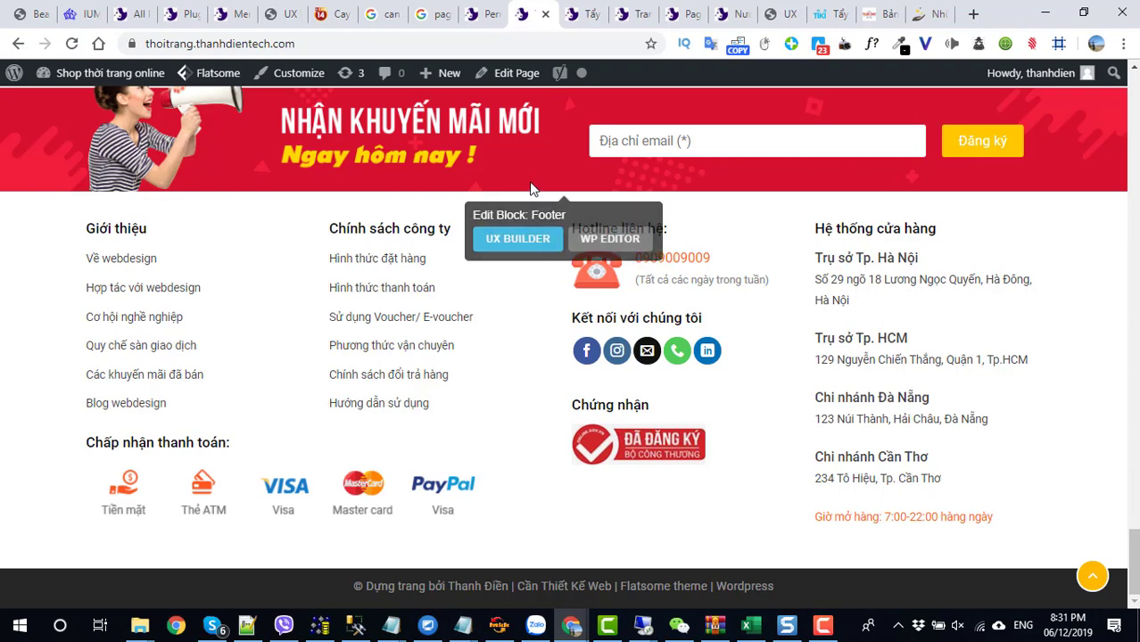
{"action": "left_click", "coordinate": [531, 239]}
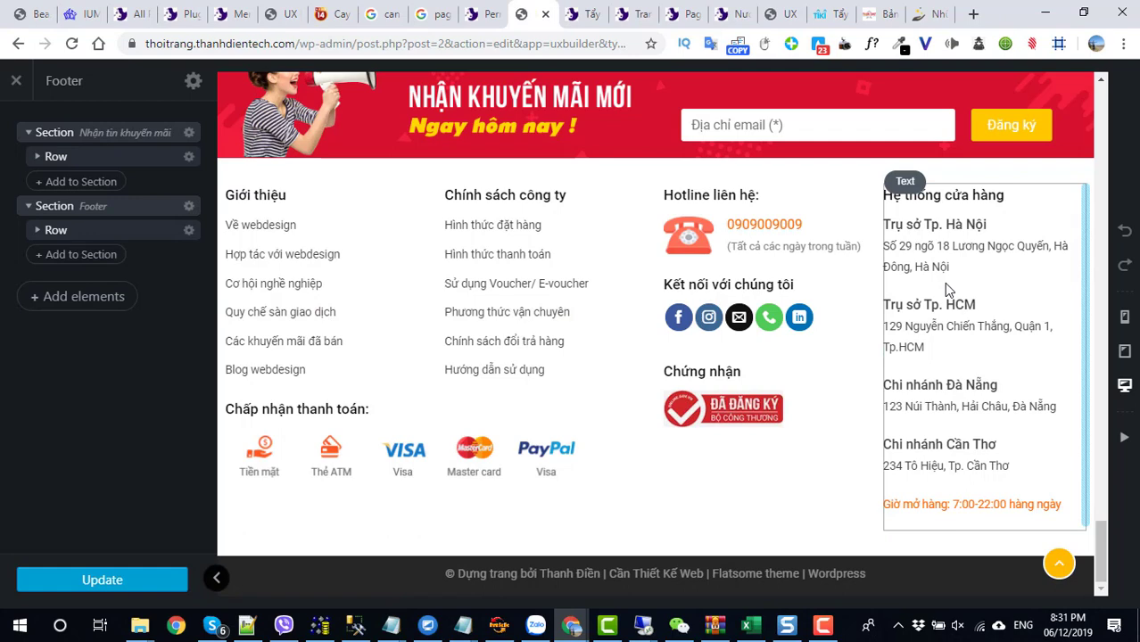
{"action": "left_click", "coordinate": [944, 283]}
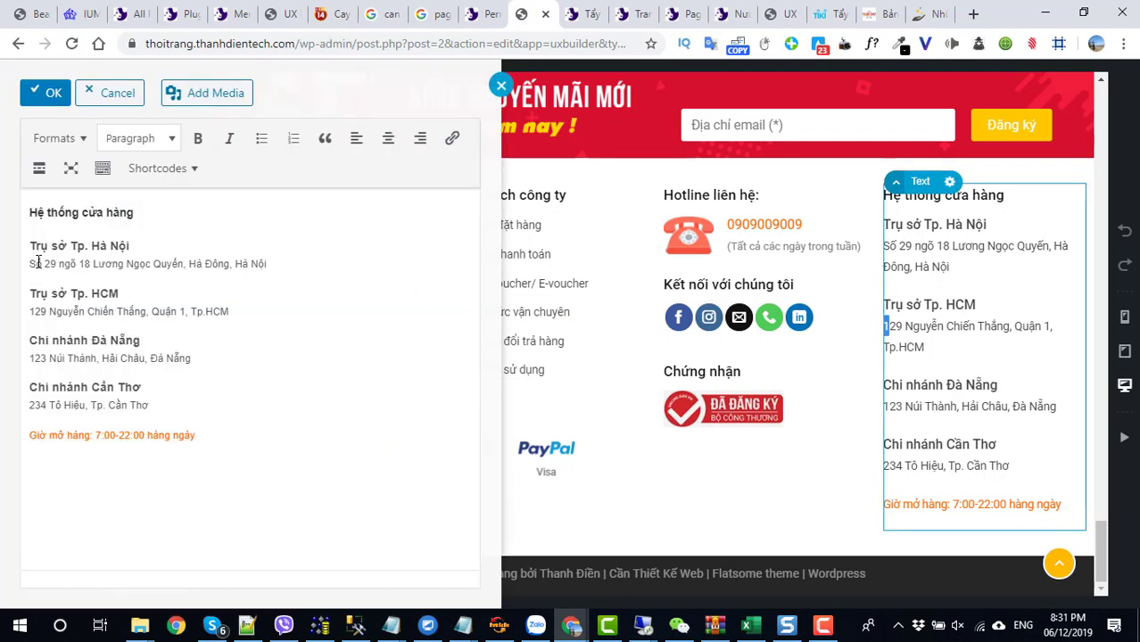
{"action": "left_click_drag", "start_coordinate": [39, 262], "coordinate": [283, 265]}
{"action": "left_click_drag", "start_coordinate": [234, 311], "coordinate": [171, 312]}
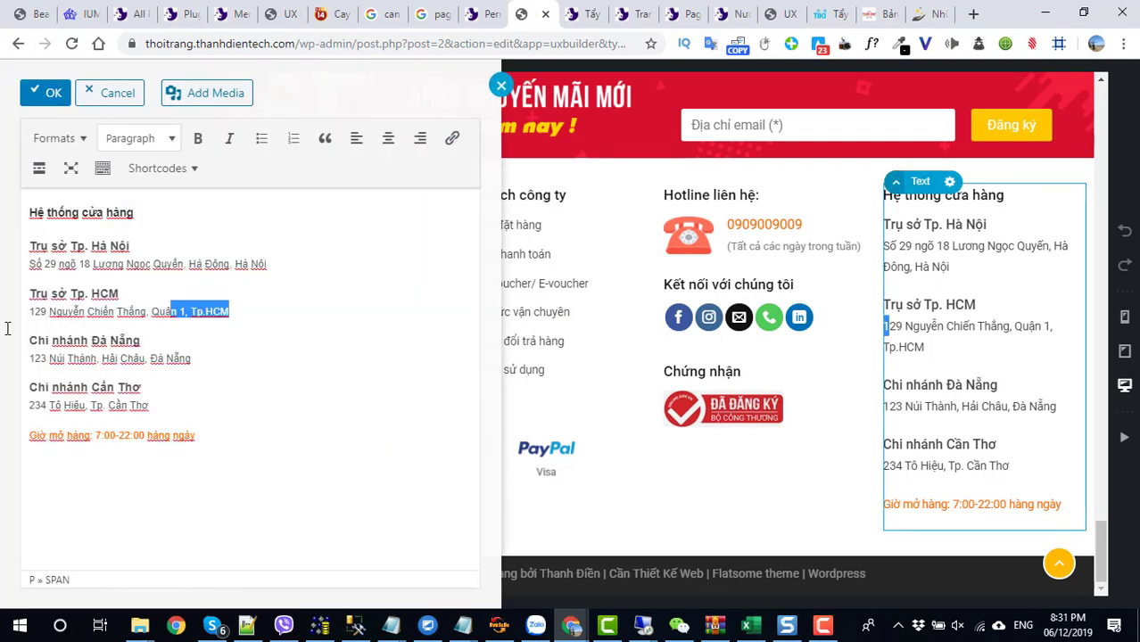
{"action": "left_click", "coordinate": [221, 411]}
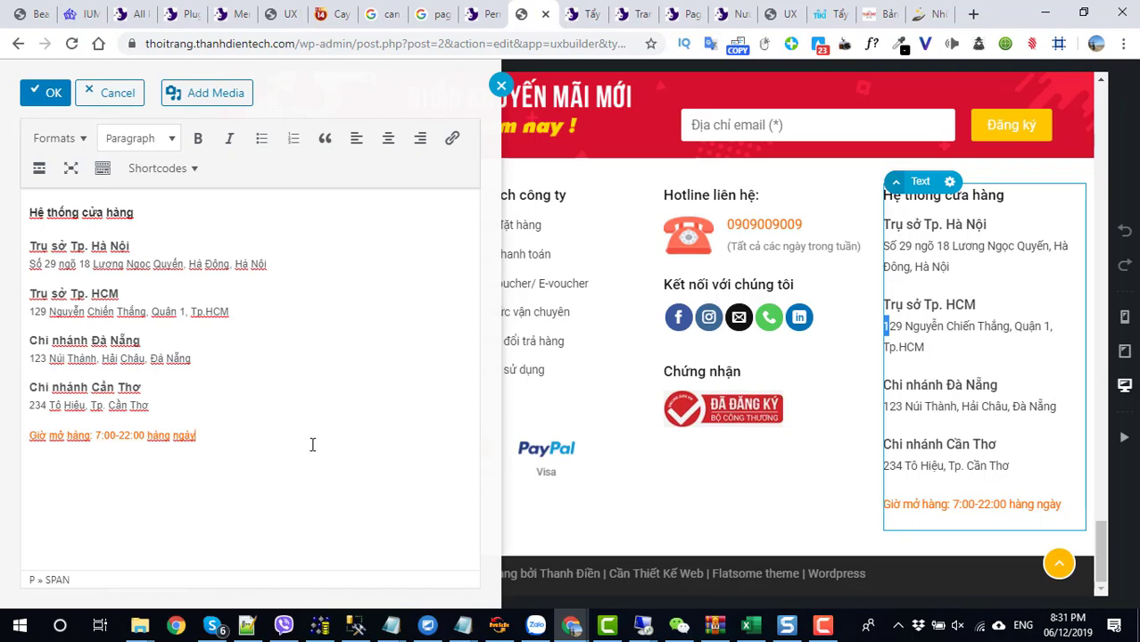
{"action": "left_click", "coordinate": [113, 97]}
{"action": "double_click", "coordinate": [765, 250]}
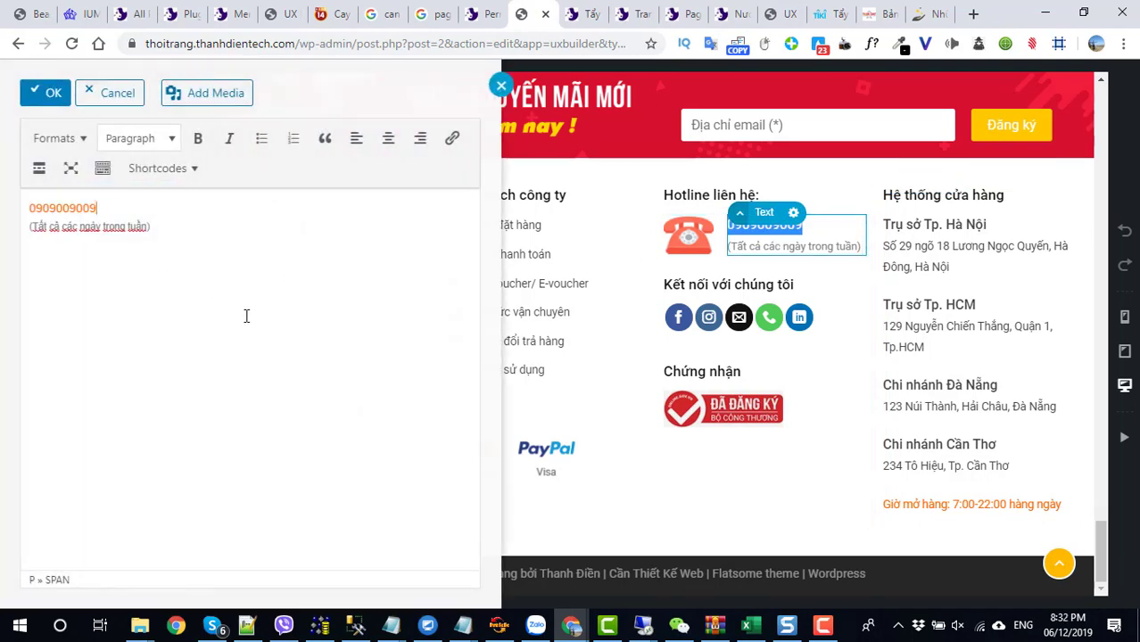
{"action": "left_click", "coordinate": [111, 93]}
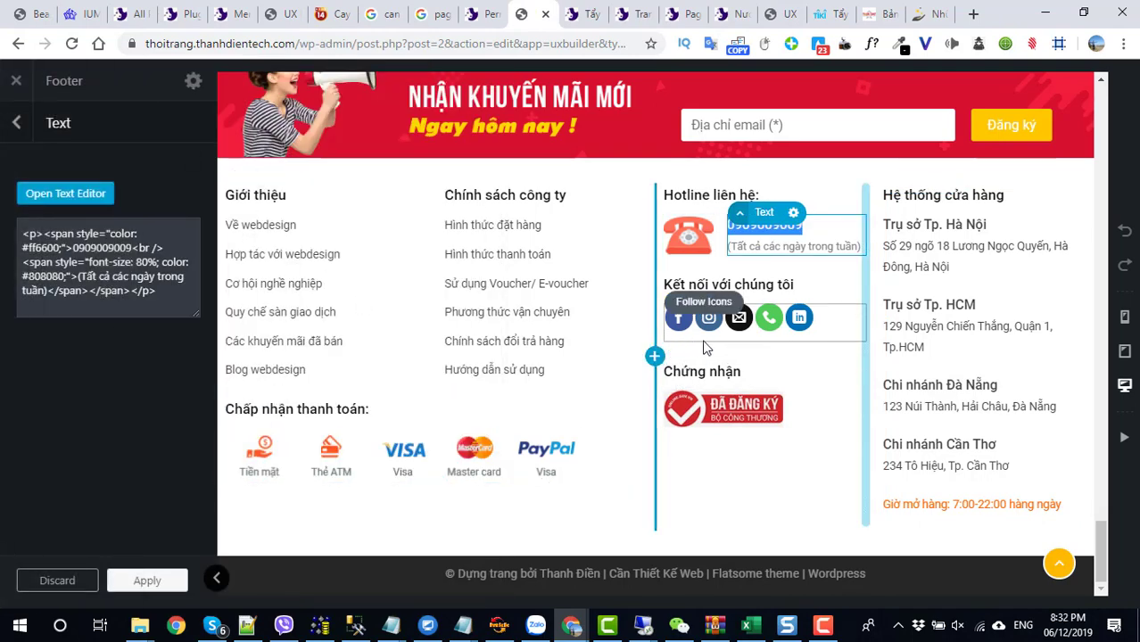
- Inspect the Follow Icons' Instagram, LinkedIn and Email link fields, then return to layers
{"action": "left_click", "coordinate": [827, 326]}
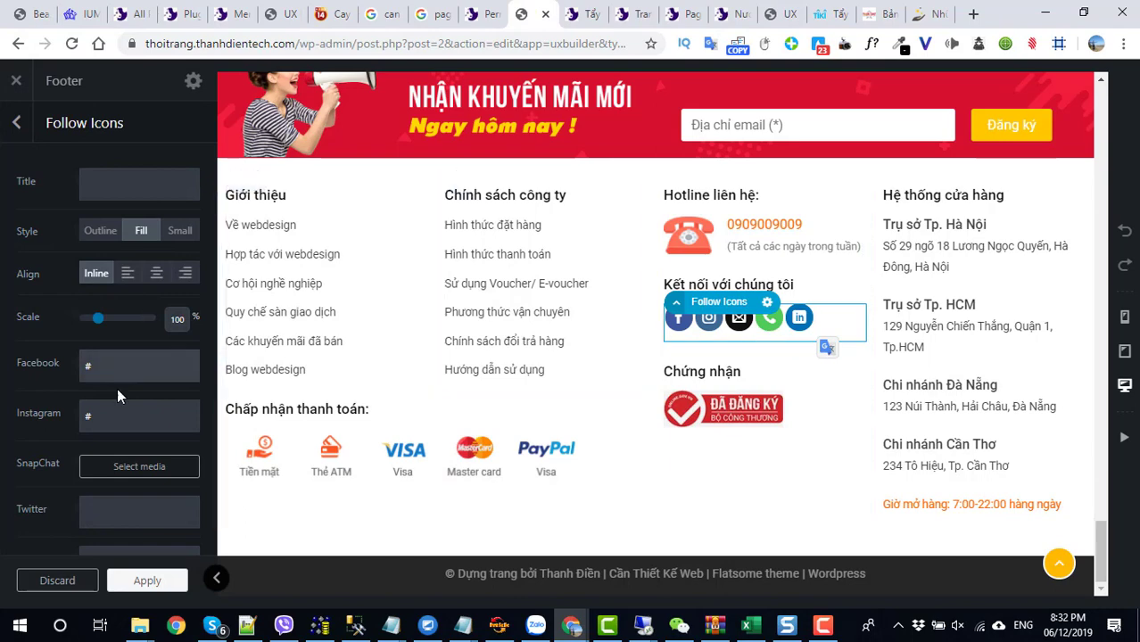
{"action": "left_click", "coordinate": [93, 415]}
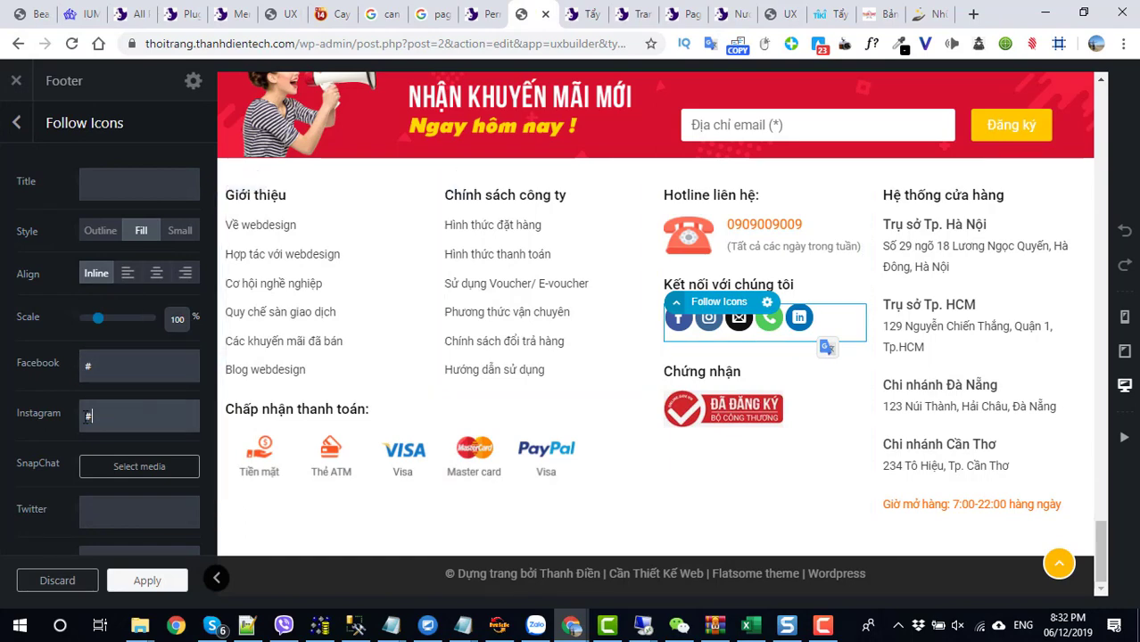
{"action": "scroll", "coordinate": [85, 433], "scroll_direction": "down", "scroll_amount": 1}
{"action": "left_click", "coordinate": [109, 481]}
{"action": "key", "text": "Tab"}
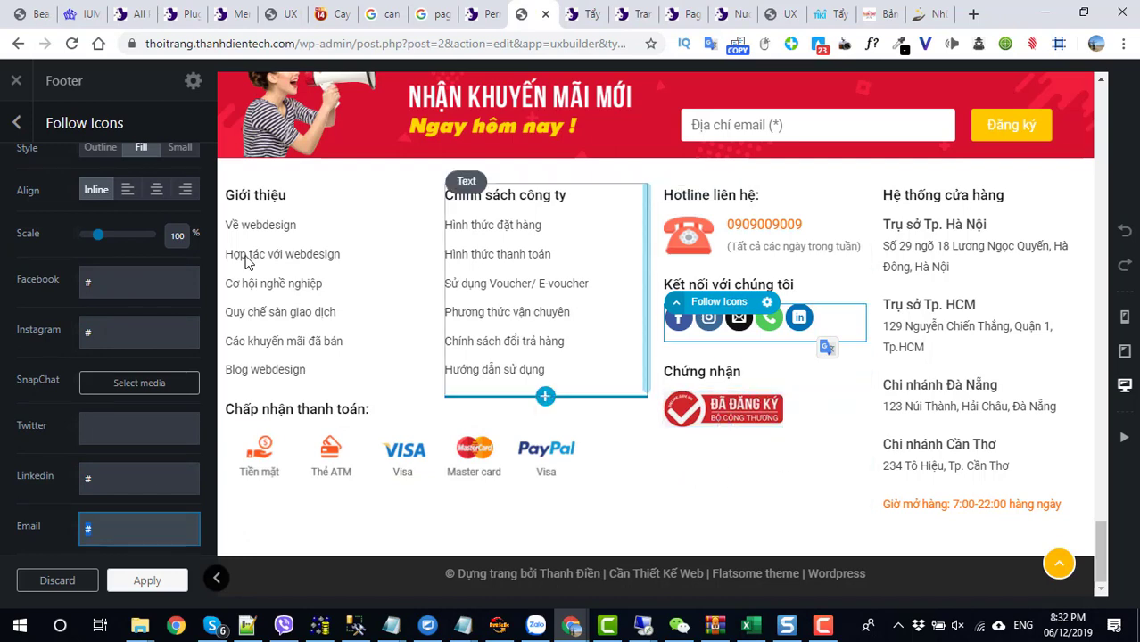
{"action": "left_click", "coordinate": [14, 123]}
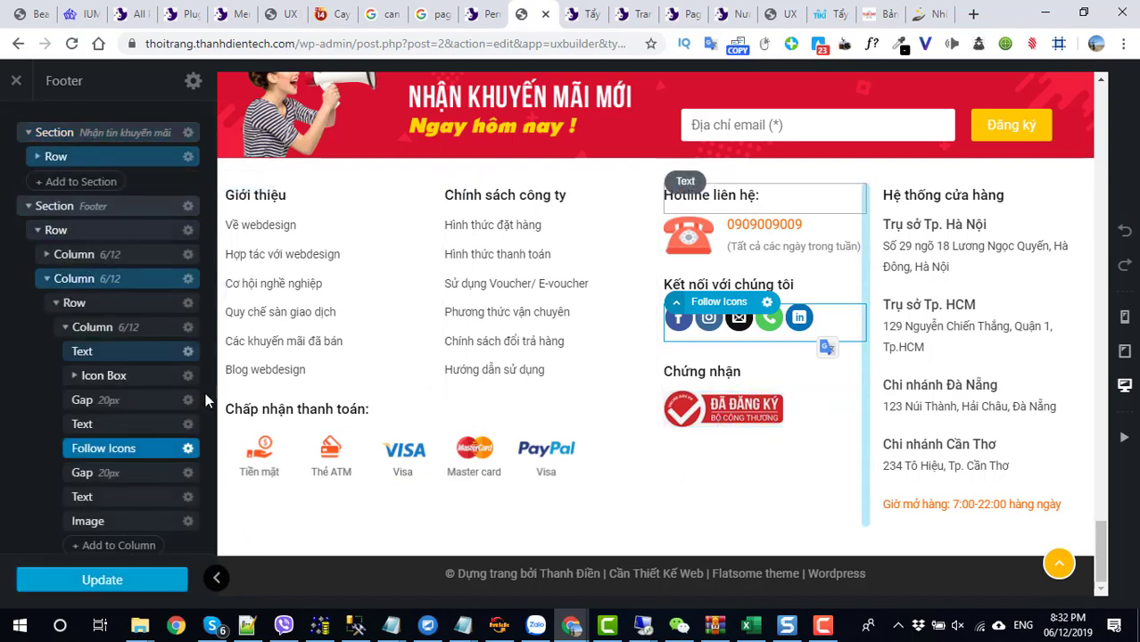
- Review the Giới thiệu and Chính sách công ty link lists without changing them
{"action": "double_click", "coordinate": [373, 260]}
{"action": "triple_click", "coordinate": [135, 247]}
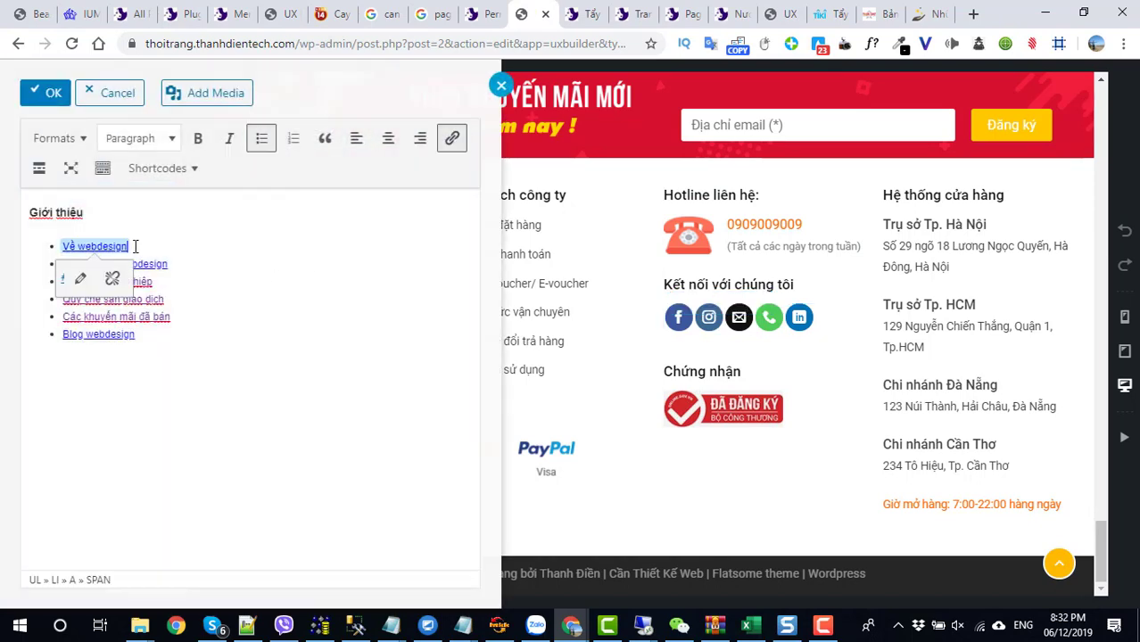
{"action": "triple_click", "coordinate": [154, 392]}
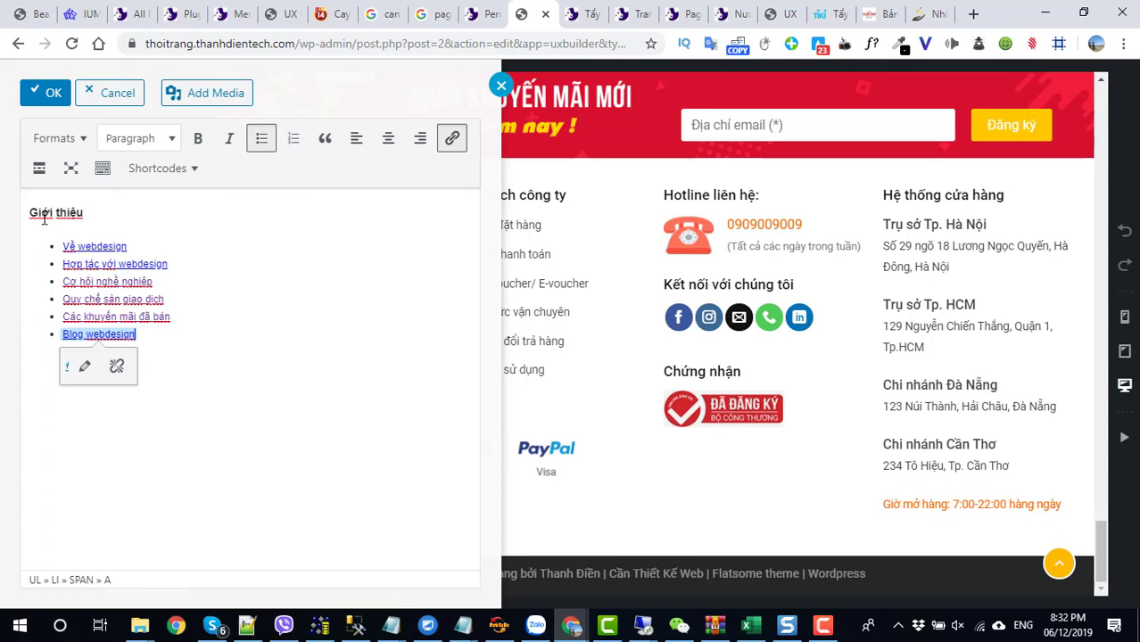
{"action": "left_click", "coordinate": [105, 93]}
{"action": "double_click", "coordinate": [553, 283]}
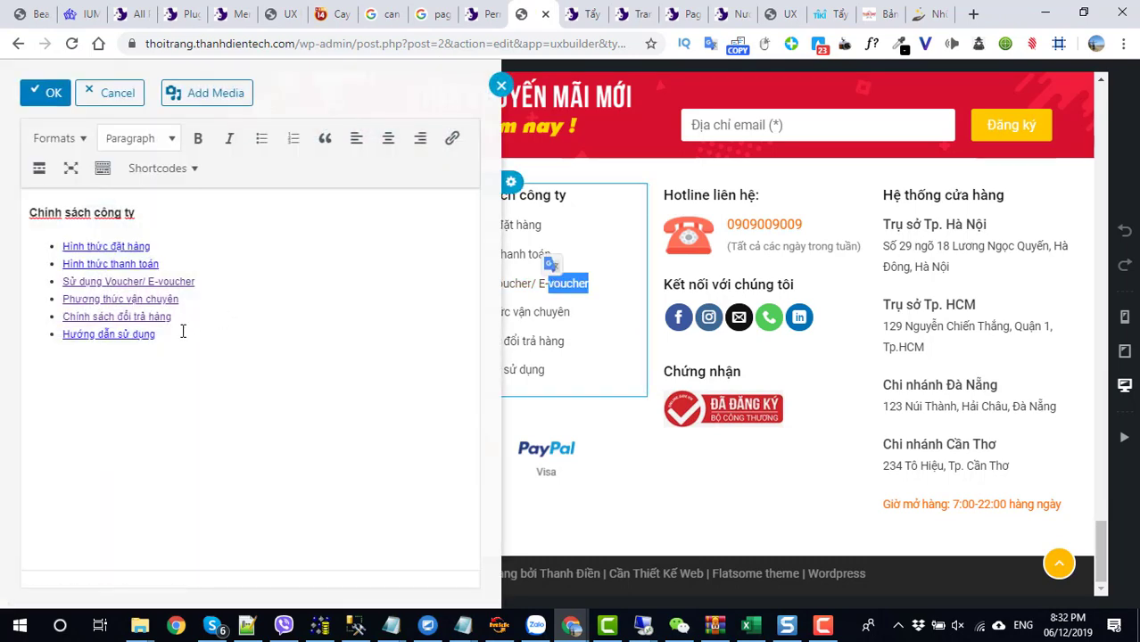
{"action": "left_click_drag", "start_coordinate": [183, 331], "coordinate": [63, 247]}
{"action": "left_click", "coordinate": [143, 417]}
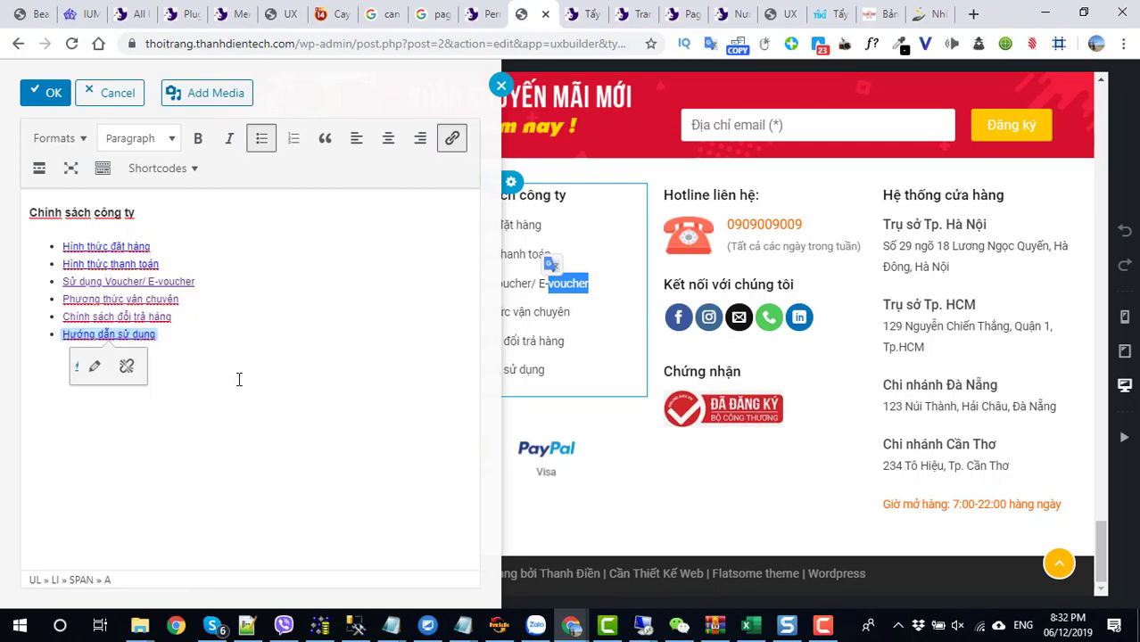
{"action": "left_click", "coordinate": [106, 94]}
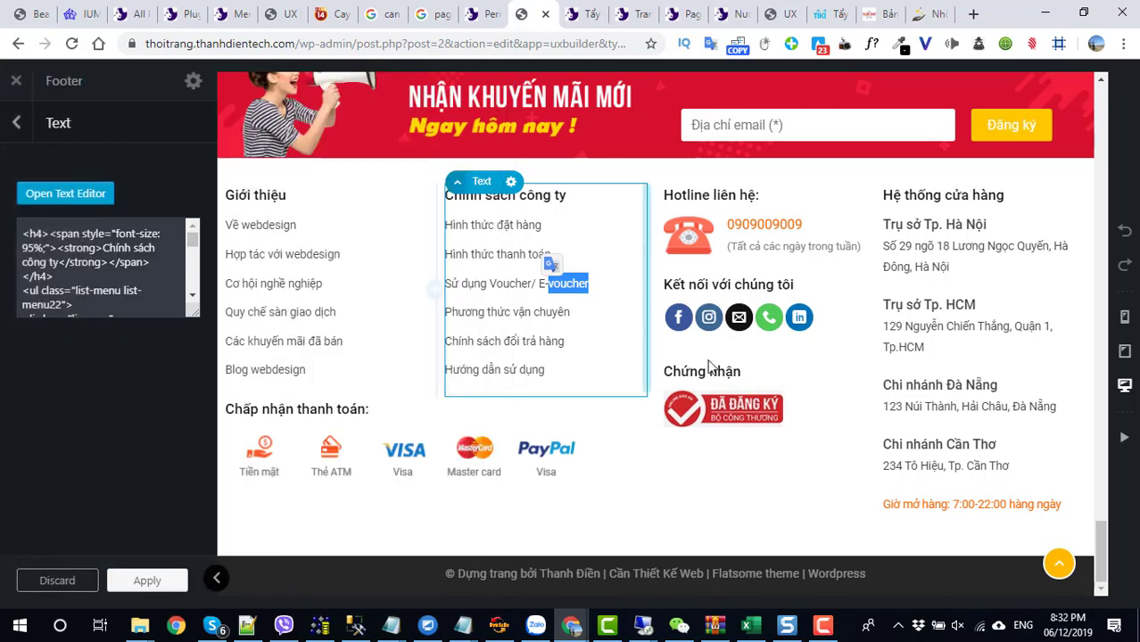
- Apply the text block changes and update the Footer block
{"action": "scroll", "coordinate": [542, 473], "scroll_direction": "up", "scroll_amount": 15}
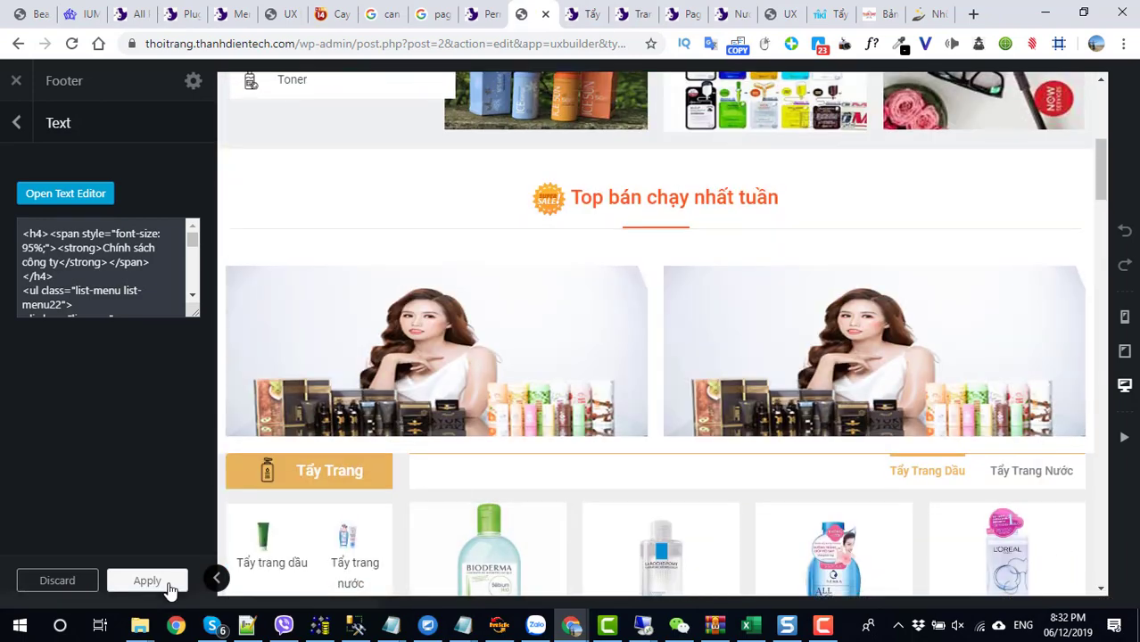
{"action": "left_click", "coordinate": [154, 581]}
{"action": "left_click", "coordinate": [79, 581]}
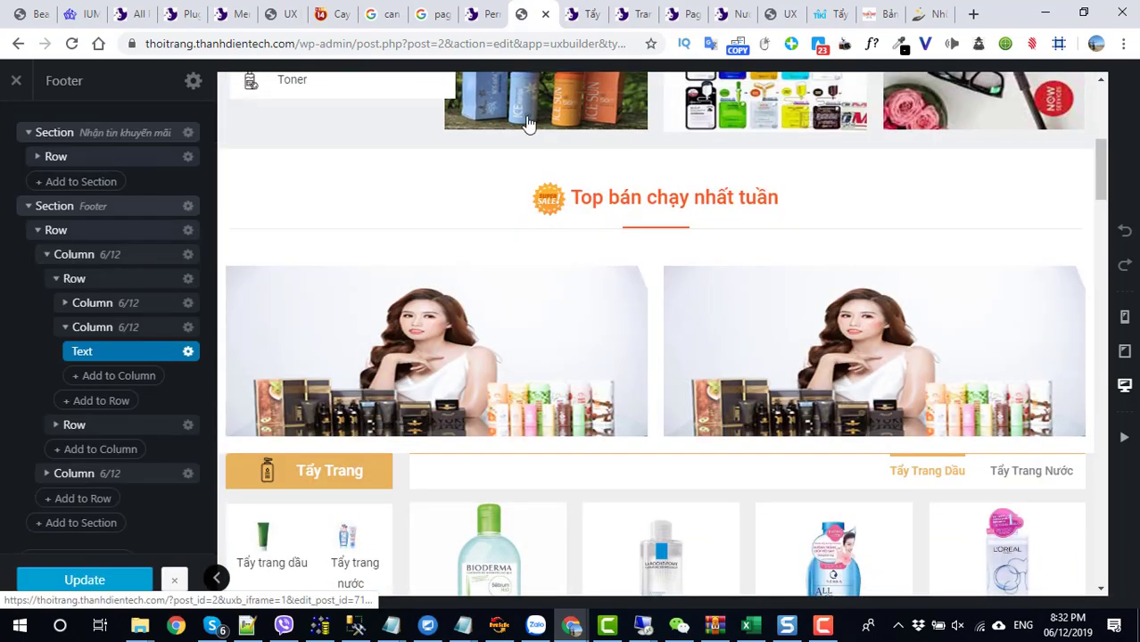
- Load the shop homepage from the site root address and check the footer columns
{"action": "left_click", "coordinate": [300, 45]}
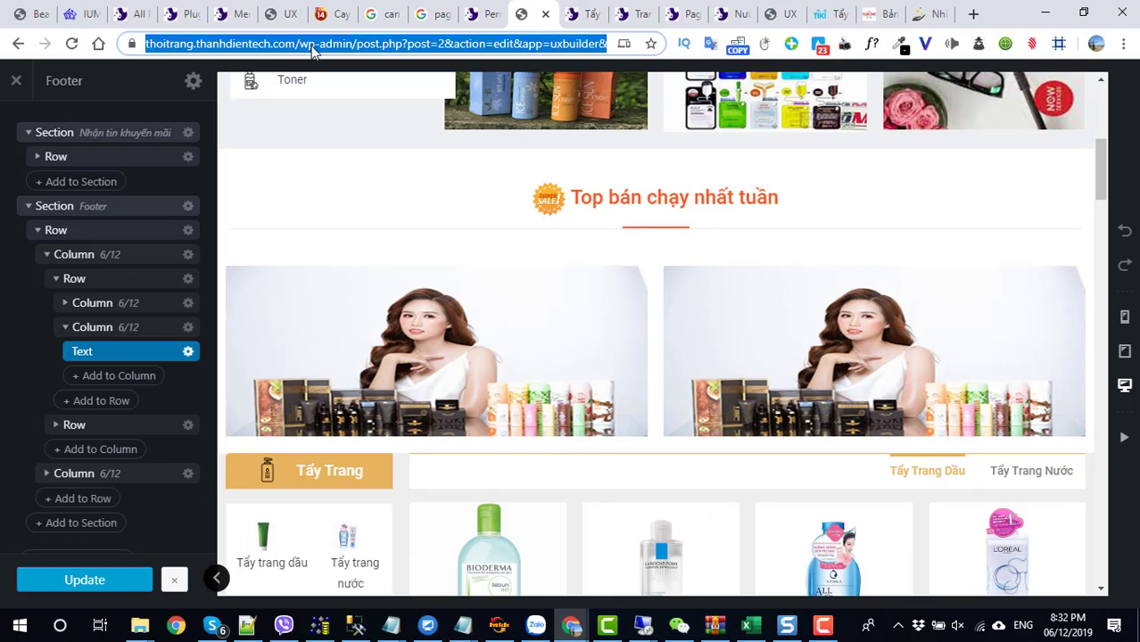
{"action": "left_click", "coordinate": [310, 44]}
{"action": "left_click_drag", "start_coordinate": [338, 49], "coordinate": [776, 22]}
{"action": "key", "text": "BackSpace"}
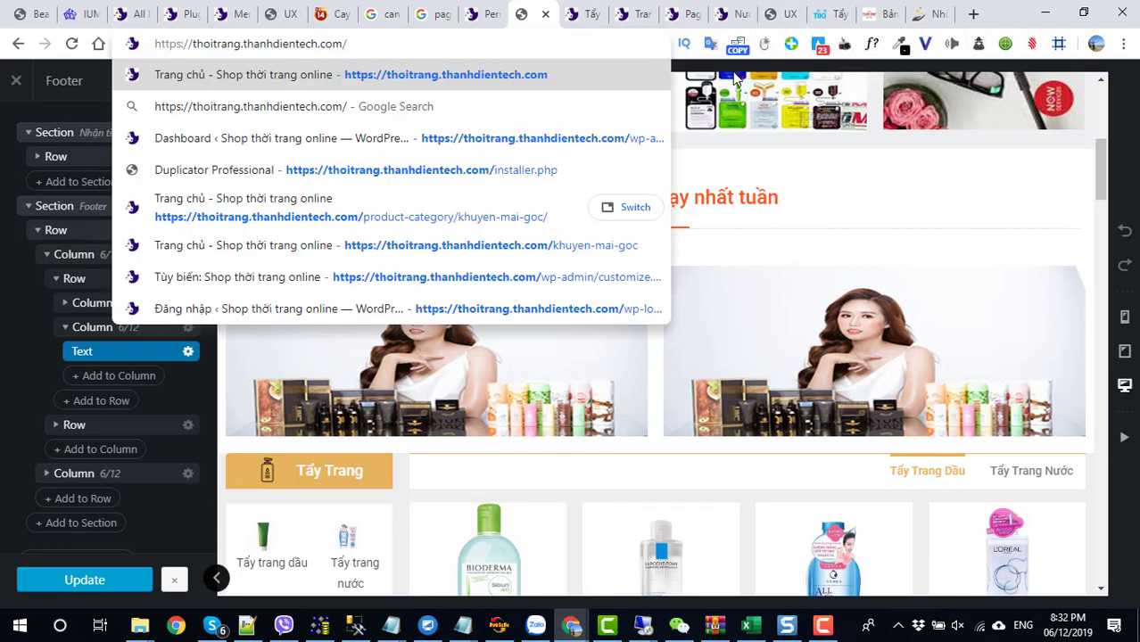
{"action": "key", "text": "Return"}
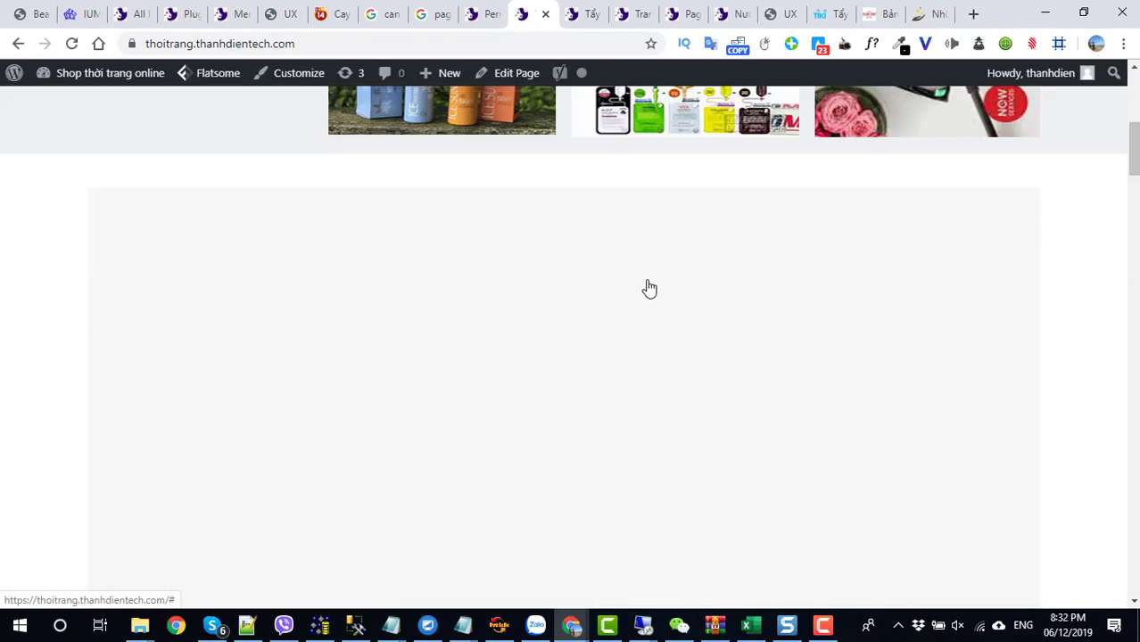
{"action": "scroll", "coordinate": [649, 288], "scroll_direction": "down", "scroll_amount": 20}
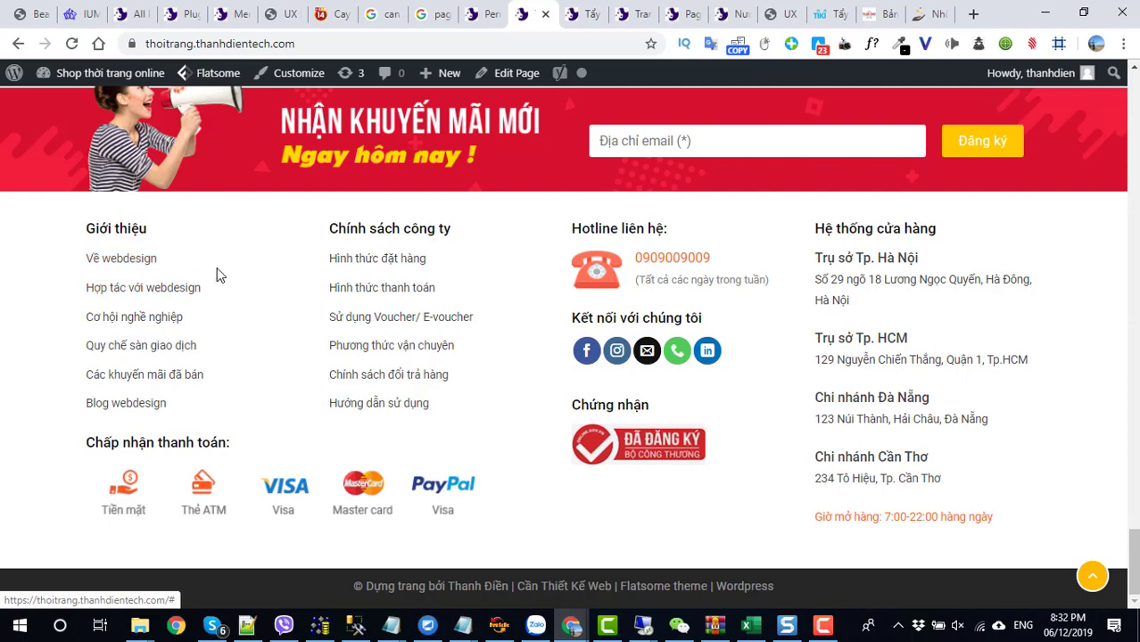
{"action": "scroll", "coordinate": [89, 133], "scroll_direction": "up", "scroll_amount": 10}
{"action": "mouse_move", "coordinate": [89, 79]}
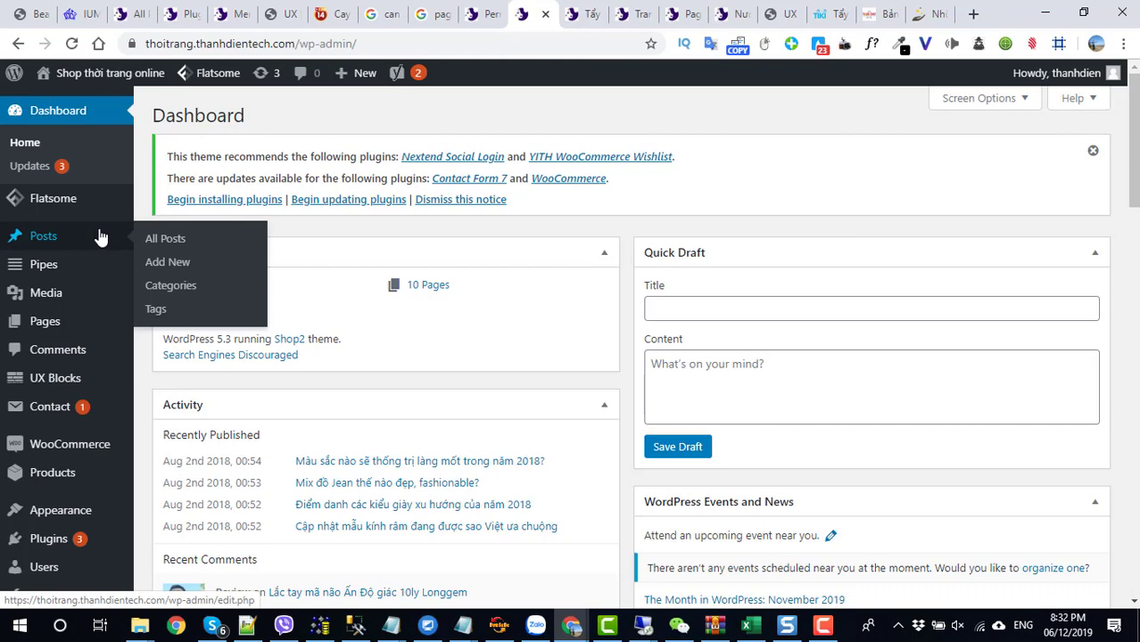
- Open the live site in a new tab and select the 'Giới thiệu' footer heading
{"action": "mouse_move", "coordinate": [90, 262]}
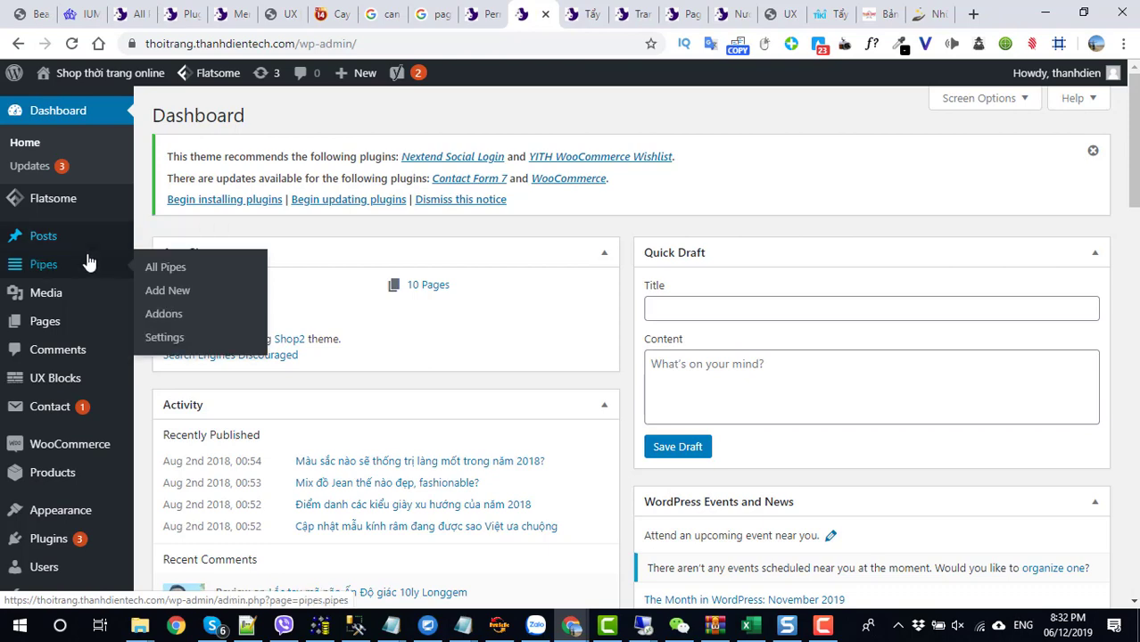
{"action": "mouse_move", "coordinate": [50, 337]}
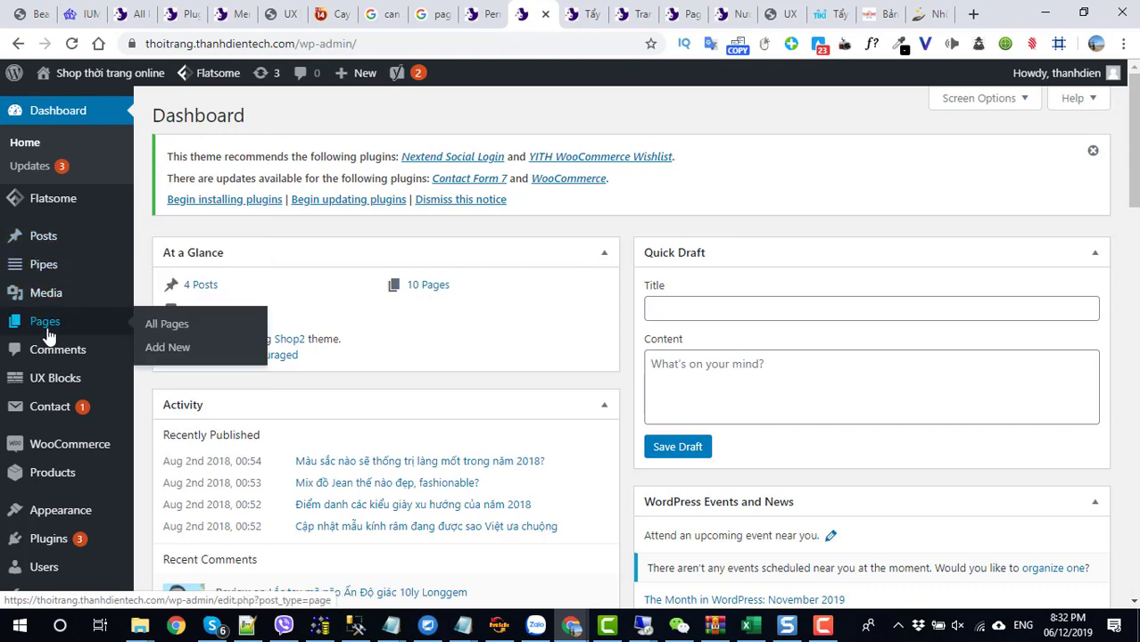
{"action": "right_click", "coordinate": [67, 103]}
{"action": "left_click", "coordinate": [112, 104]}
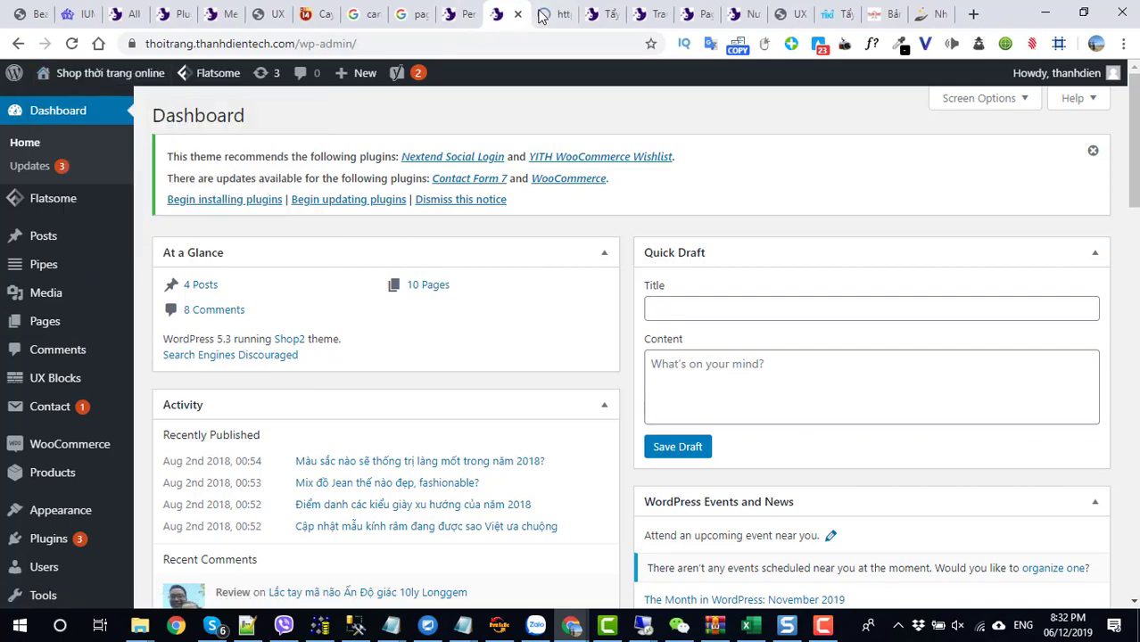
{"action": "left_click", "coordinate": [546, 13]}
{"action": "scroll", "coordinate": [403, 283], "scroll_direction": "down", "scroll_amount": 20}
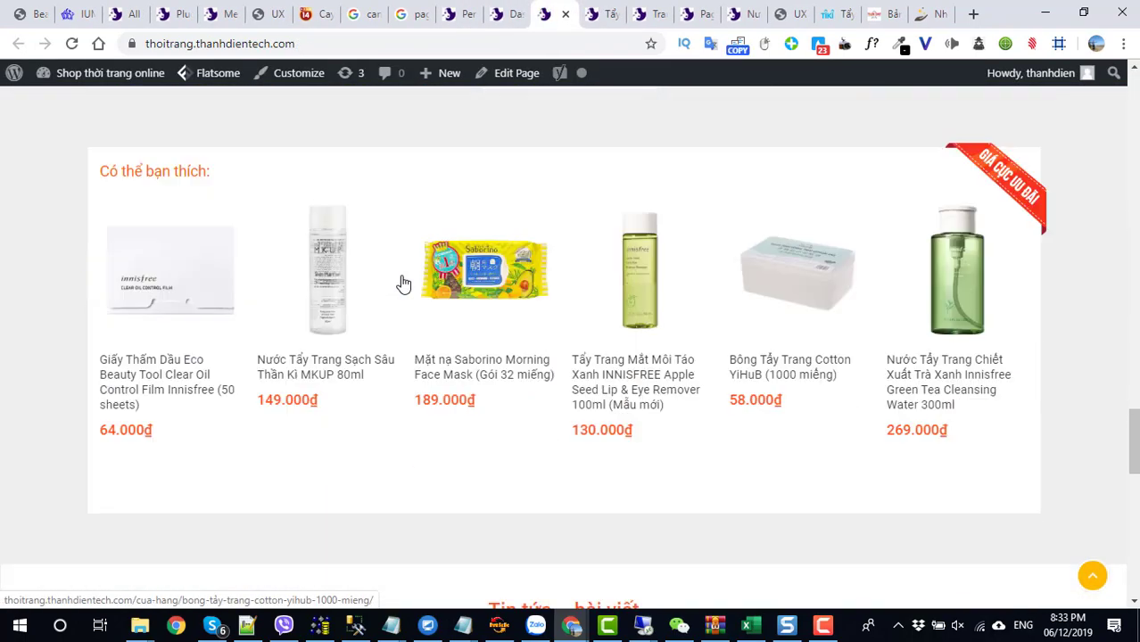
{"action": "scroll", "coordinate": [403, 282], "scroll_direction": "down", "scroll_amount": 3}
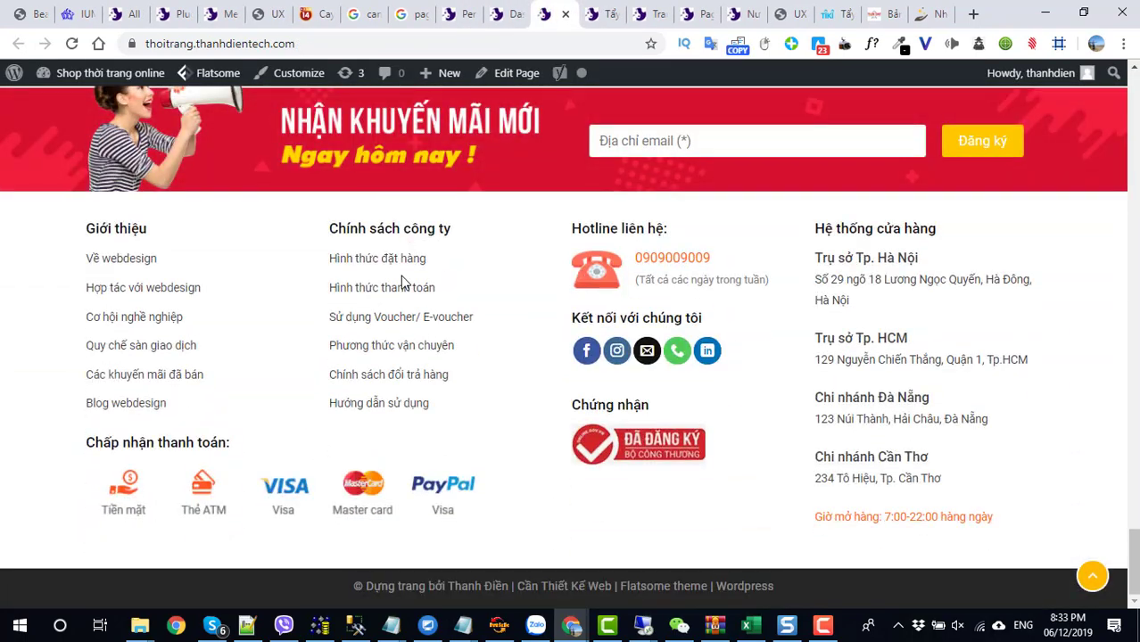
{"action": "left_click_drag", "start_coordinate": [162, 239], "coordinate": [94, 224]}
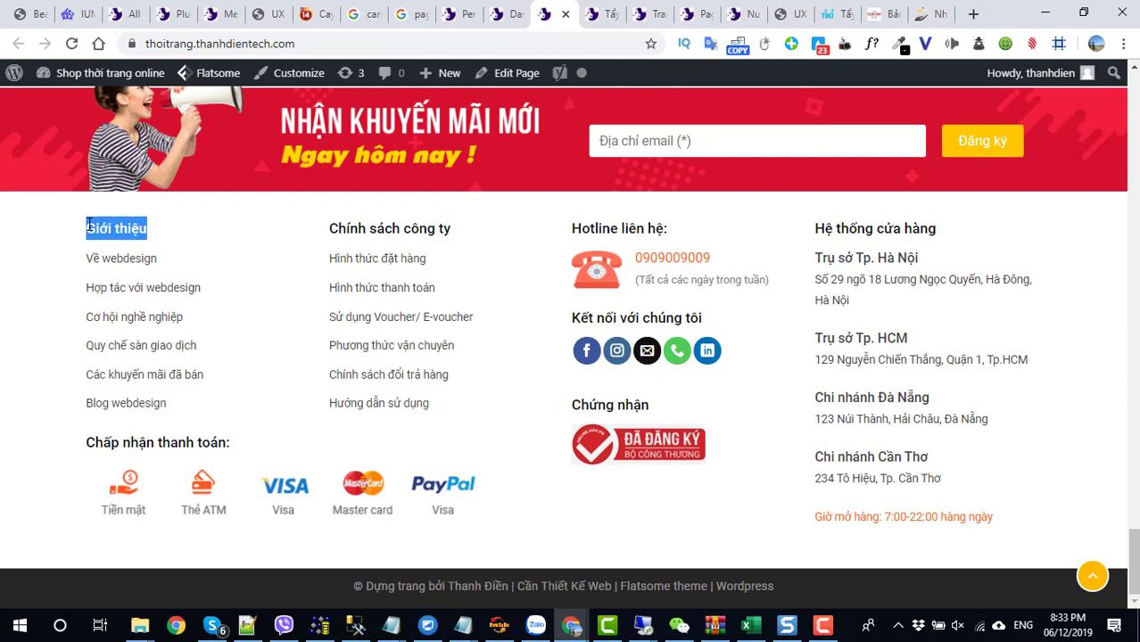
- Add 'Giới thiệu' as a new post category under Posts > Categories
{"action": "left_click", "coordinate": [503, 13]}
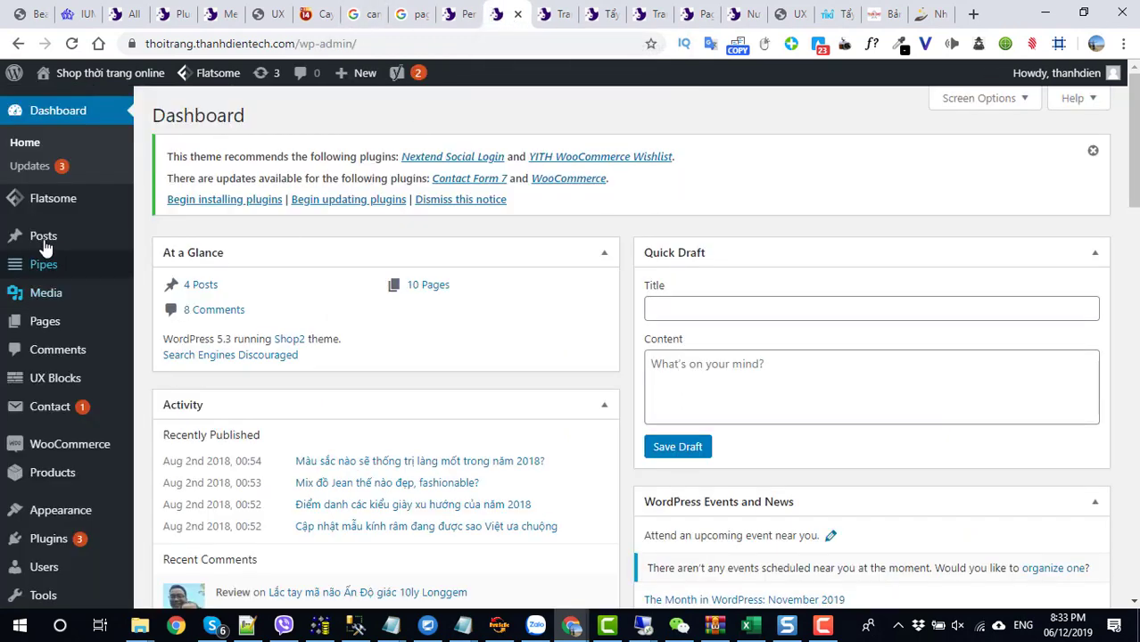
{"action": "mouse_move", "coordinate": [46, 248]}
{"action": "left_click", "coordinate": [183, 287]}
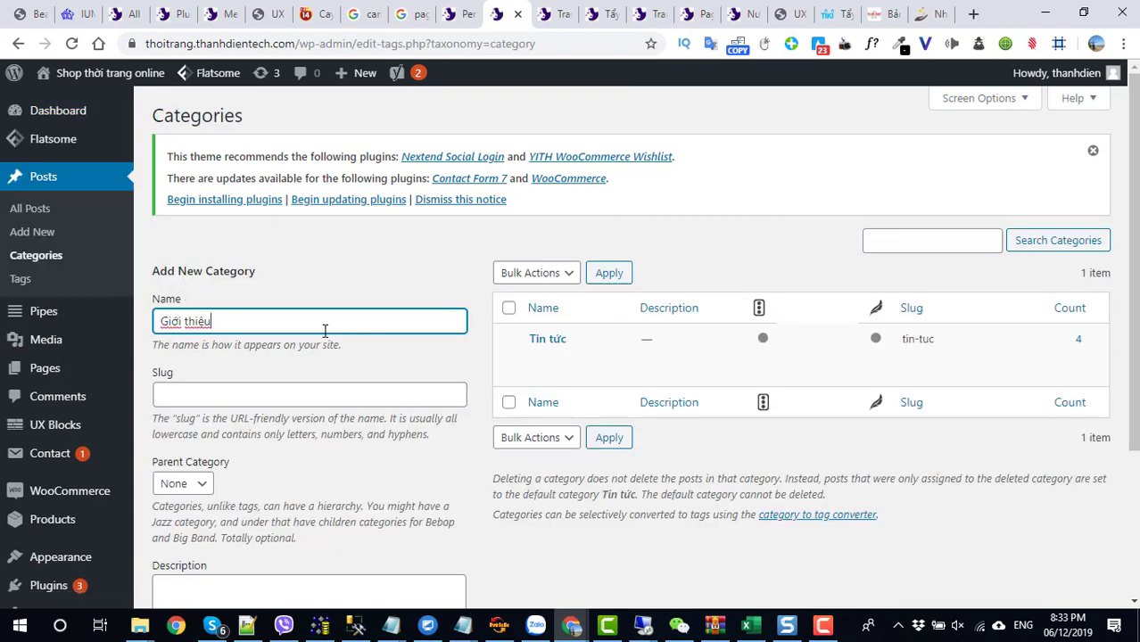
{"action": "scroll", "coordinate": [169, 495], "scroll_direction": "down", "scroll_amount": 3}
{"action": "left_click", "coordinate": [207, 513]}
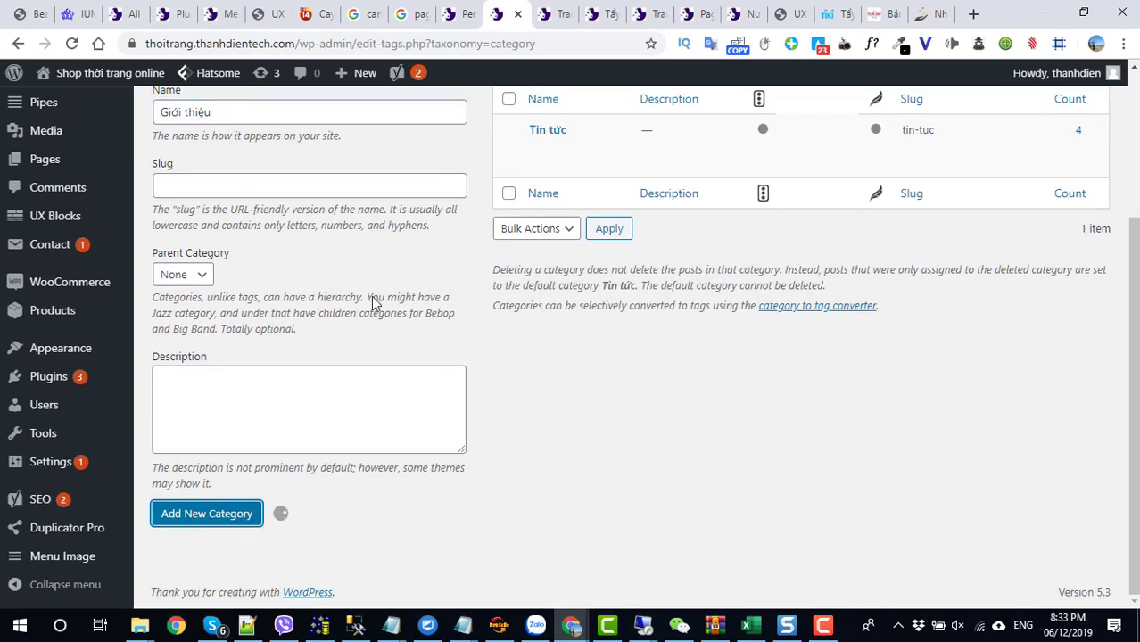
- Copy the 'Chính sách công ty' footer heading, add it as a category, then open All Posts
{"action": "left_click", "coordinate": [553, 14]}
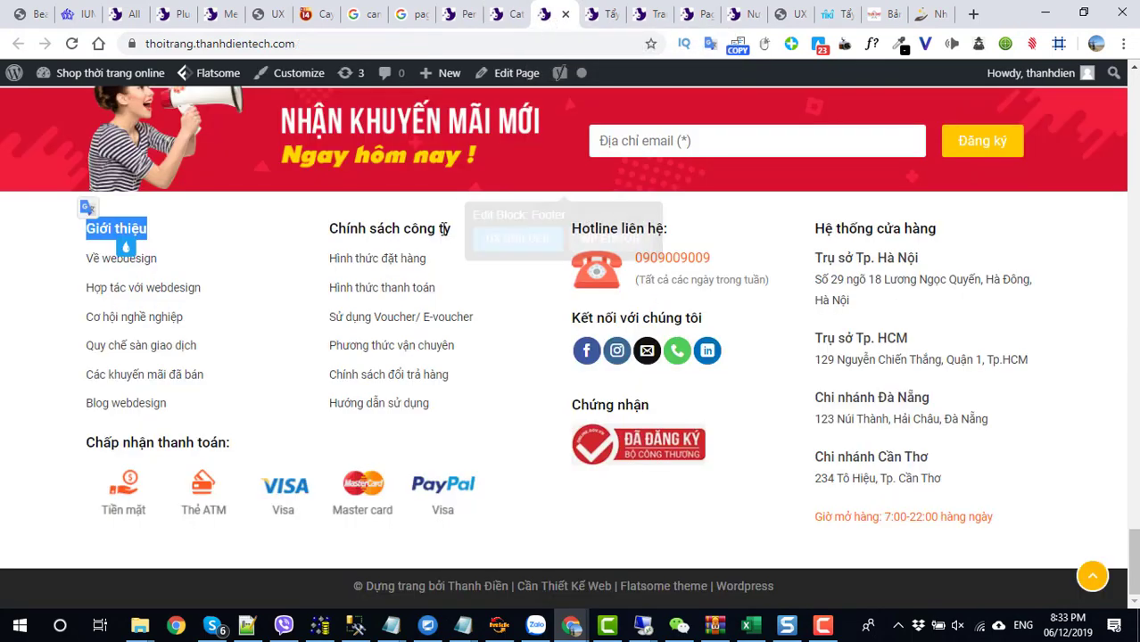
{"action": "left_click_drag", "start_coordinate": [451, 229], "coordinate": [348, 227]}
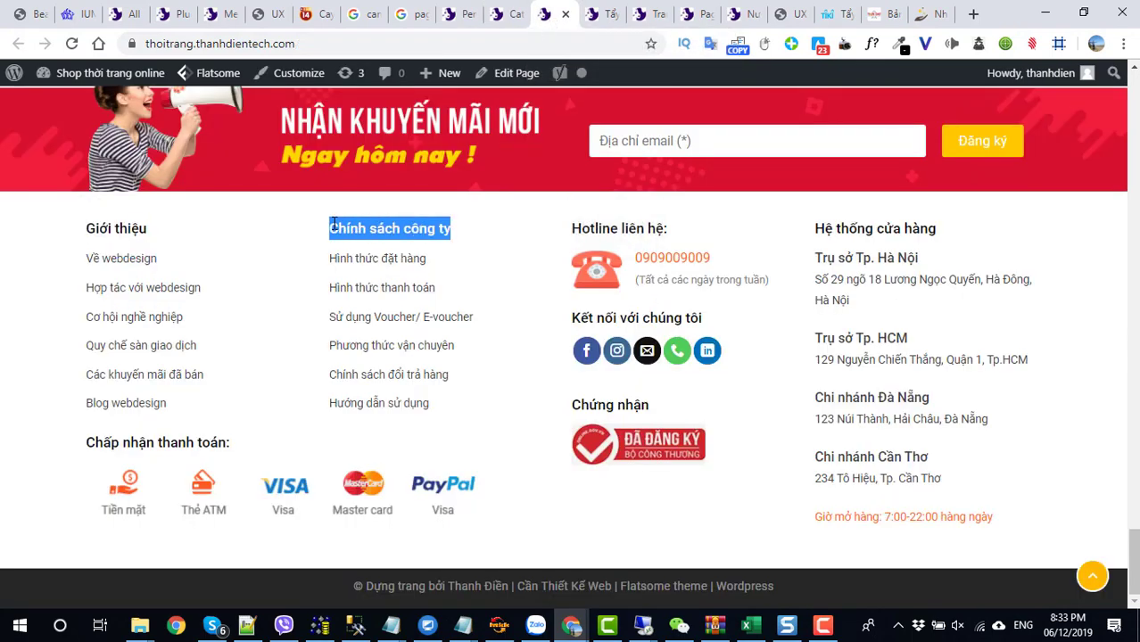
{"action": "left_click", "coordinate": [497, 13]}
{"action": "scroll", "coordinate": [284, 258], "scroll_direction": "up", "scroll_amount": 3}
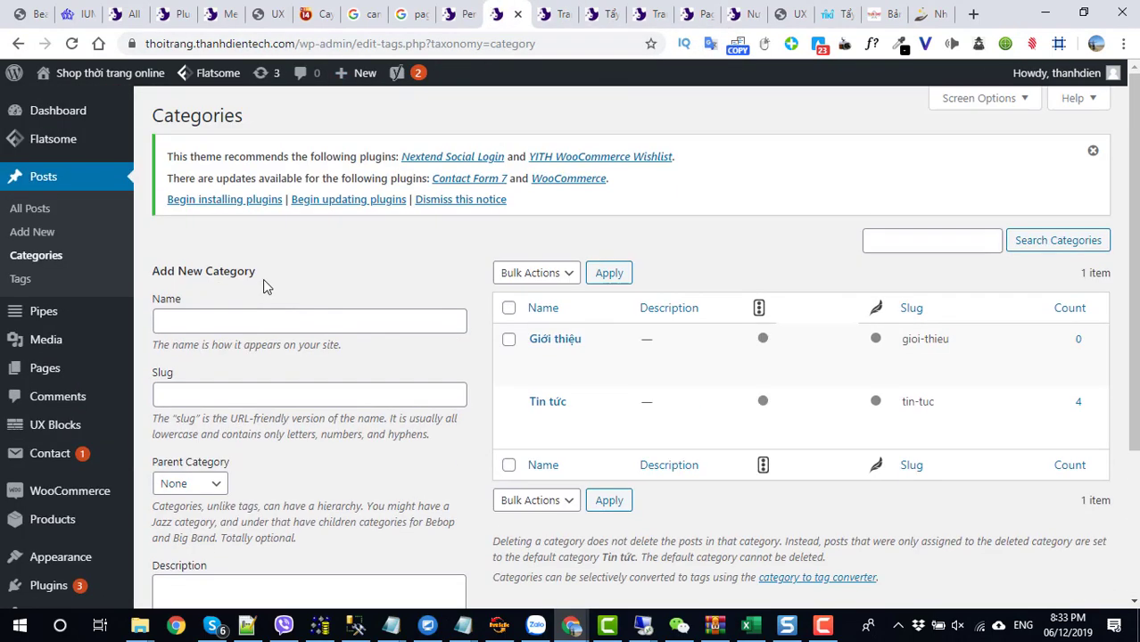
{"action": "left_click", "coordinate": [252, 319]}
{"action": "type", "text": "Chính sách công ty"}
{"action": "scroll", "coordinate": [259, 473], "scroll_direction": "down", "scroll_amount": 2}
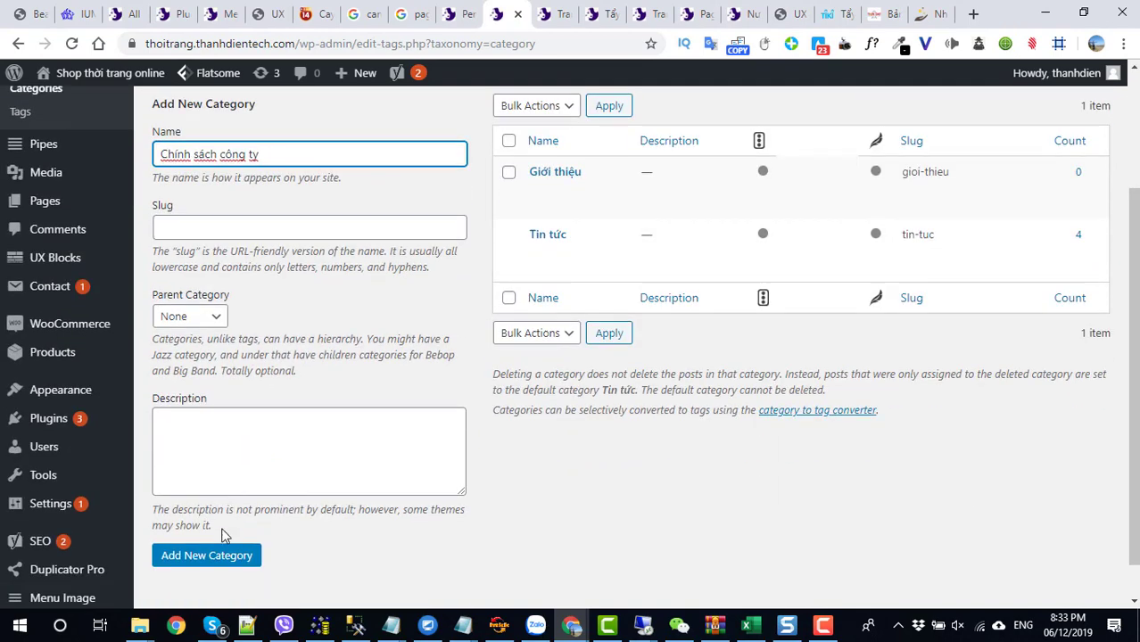
{"action": "left_click", "coordinate": [212, 555]}
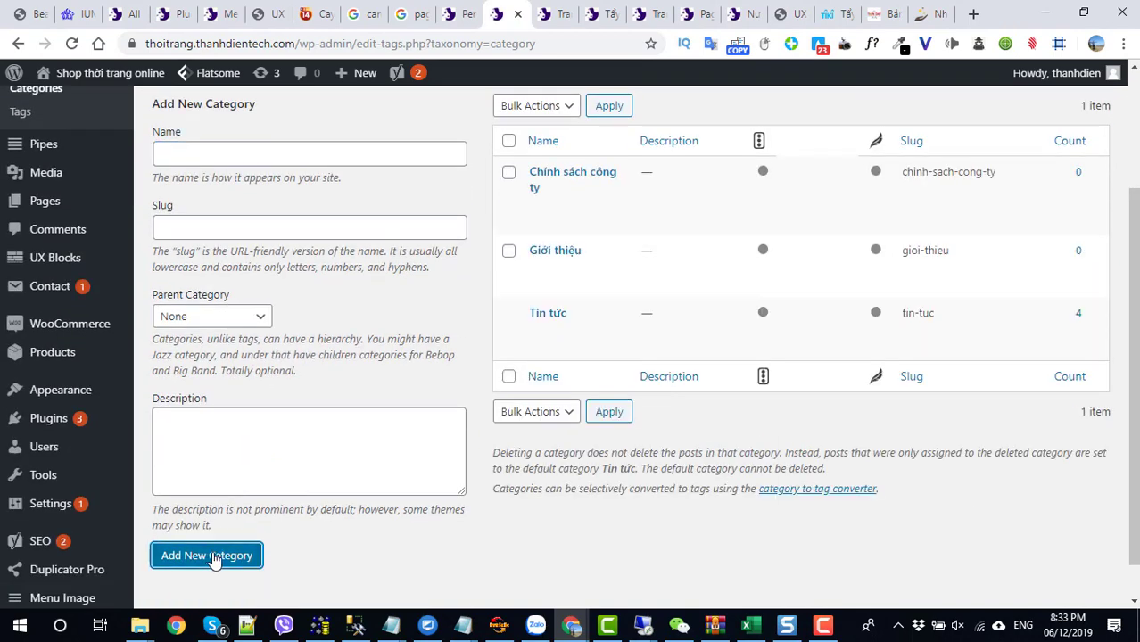
{"action": "scroll", "coordinate": [179, 446], "scroll_direction": "up", "scroll_amount": 2}
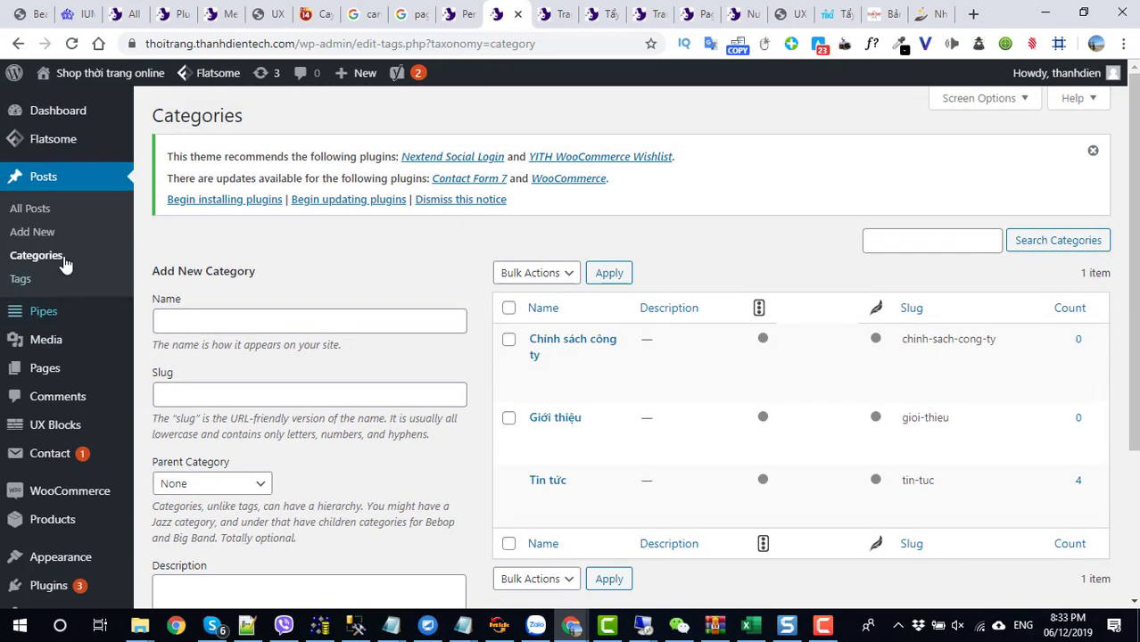
{"action": "left_click", "coordinate": [41, 211]}
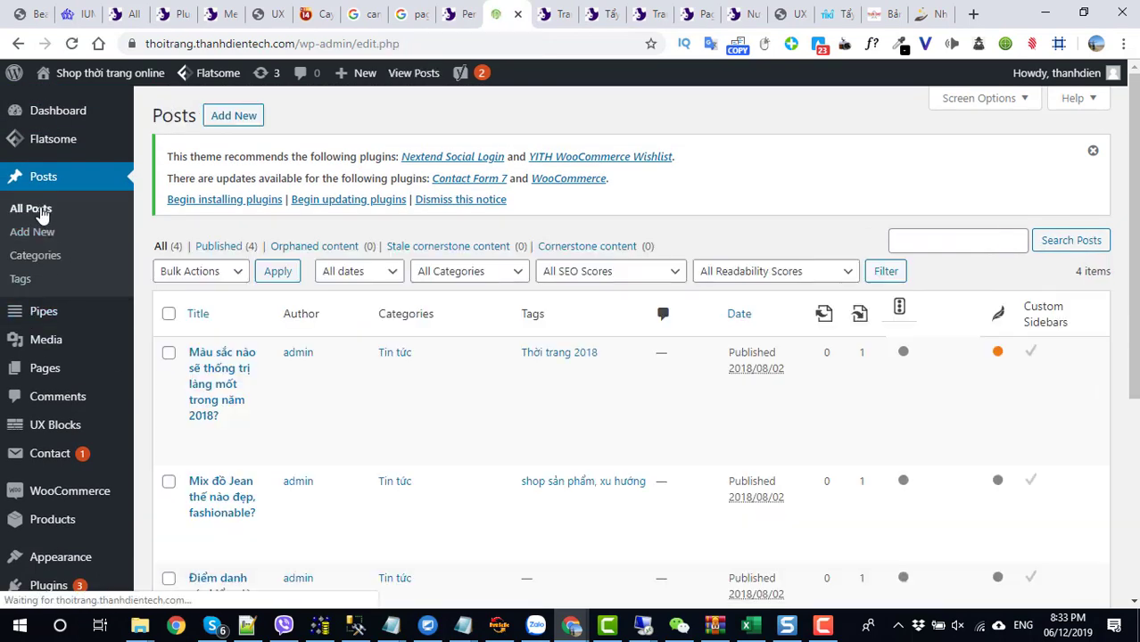
- Set the Site Language to Tiếng Việt in General Settings and save the changes
{"action": "scroll", "coordinate": [54, 375], "scroll_direction": "down", "scroll_amount": 4}
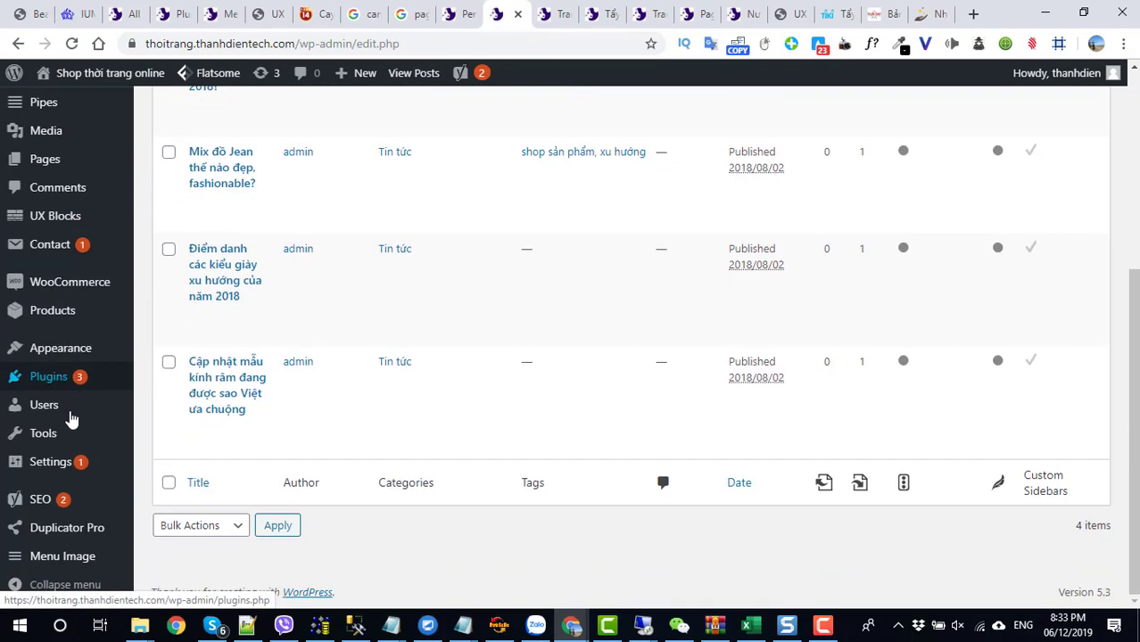
{"action": "mouse_move", "coordinate": [52, 477]}
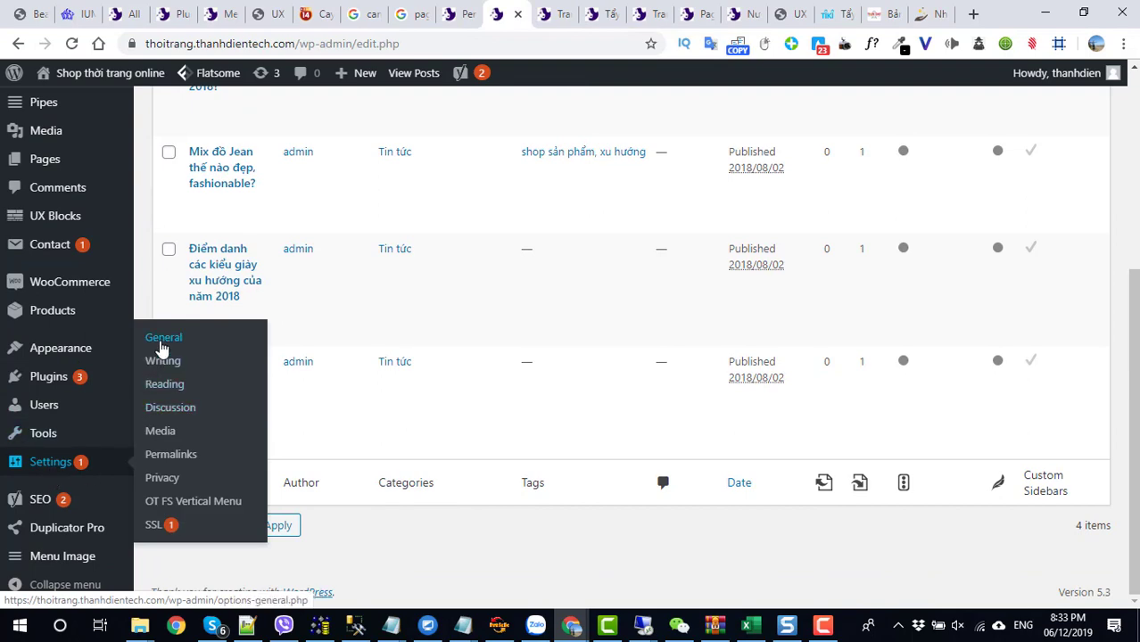
{"action": "left_click", "coordinate": [161, 344]}
{"action": "scroll", "coordinate": [439, 393], "scroll_direction": "down", "scroll_amount": 8}
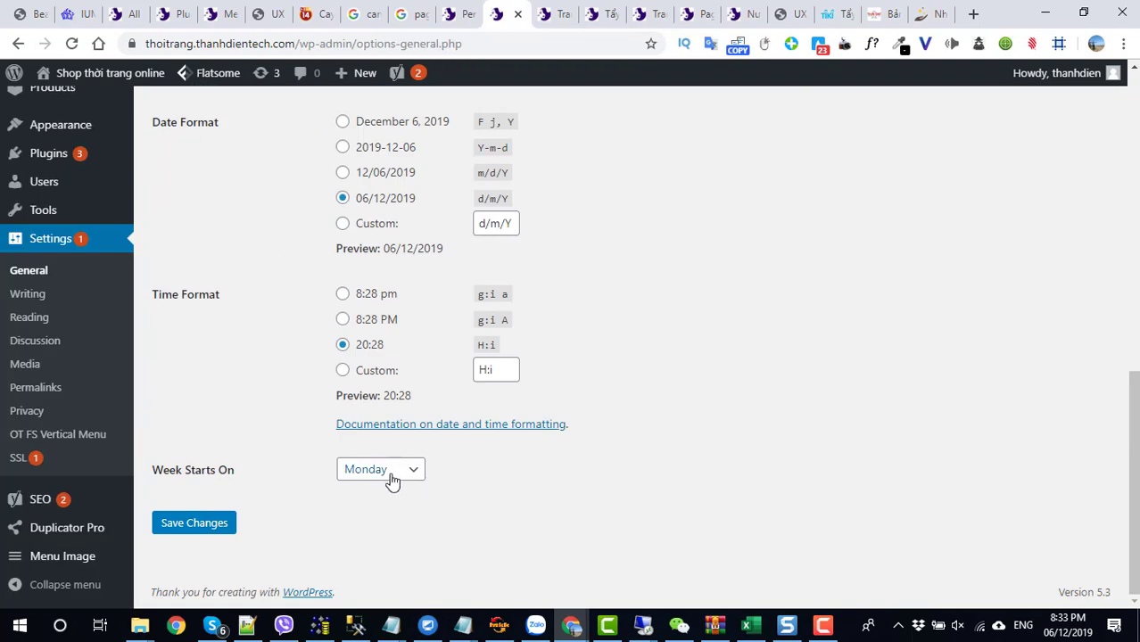
{"action": "scroll", "coordinate": [388, 446], "scroll_direction": "up", "scroll_amount": 4}
{"action": "left_click", "coordinate": [384, 298]}
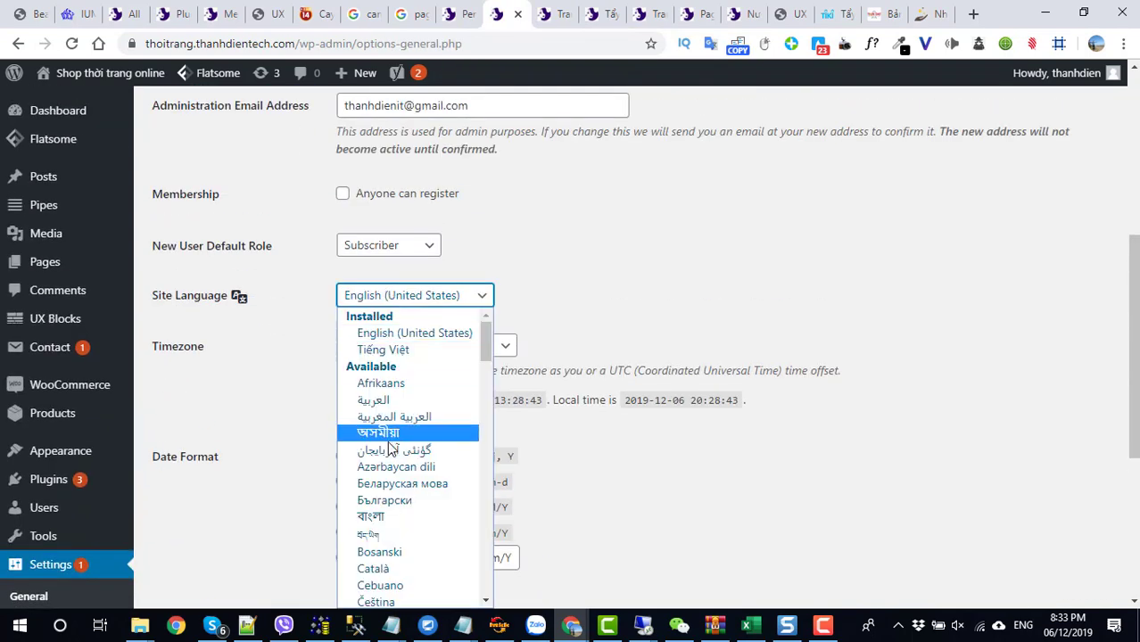
{"action": "scroll", "coordinate": [393, 446], "scroll_direction": "down", "scroll_amount": 5}
{"action": "scroll", "coordinate": [395, 375], "scroll_direction": "up", "scroll_amount": 5}
{"action": "left_click", "coordinate": [385, 350]}
{"action": "scroll", "coordinate": [259, 441], "scroll_direction": "down", "scroll_amount": 5}
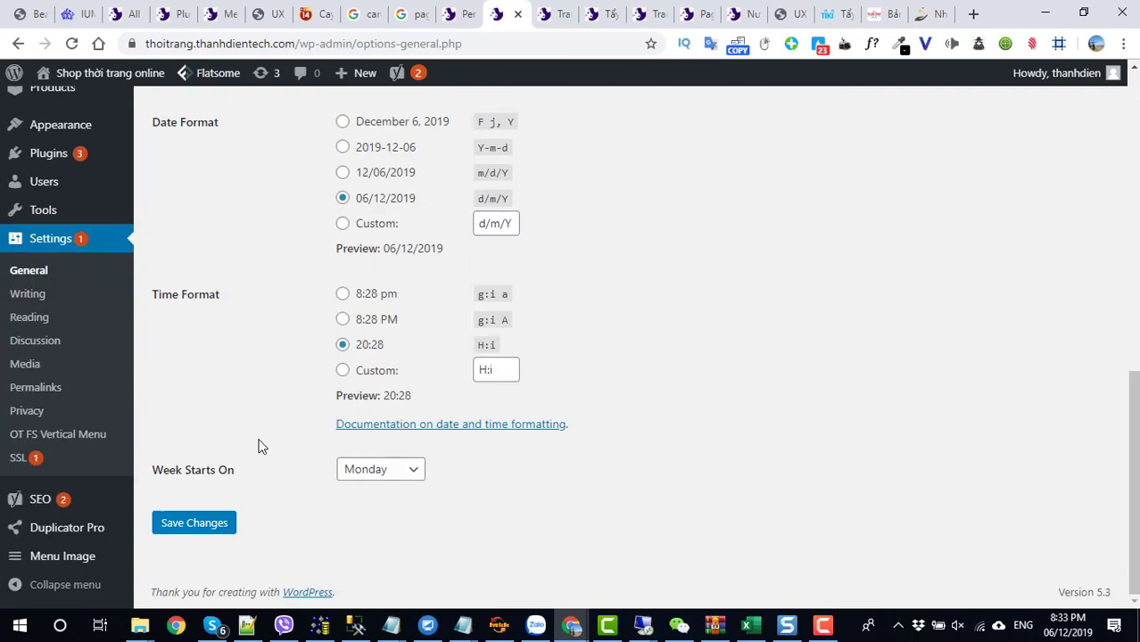
{"action": "left_click", "coordinate": [206, 525]}
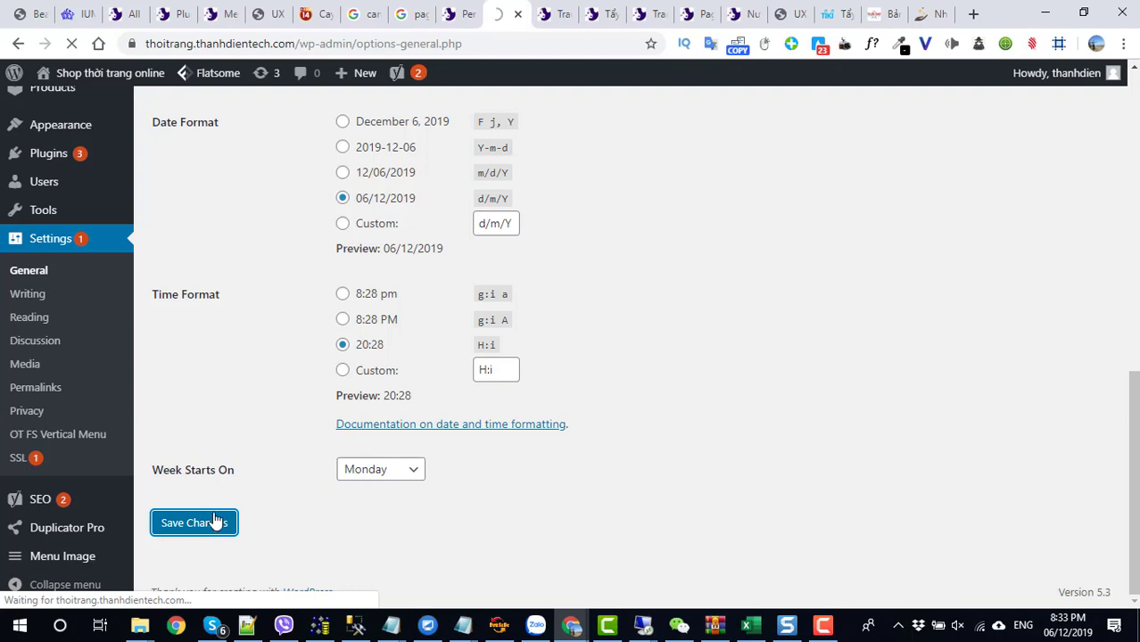
{"action": "scroll", "coordinate": [214, 515], "scroll_direction": "up", "scroll_amount": 8}
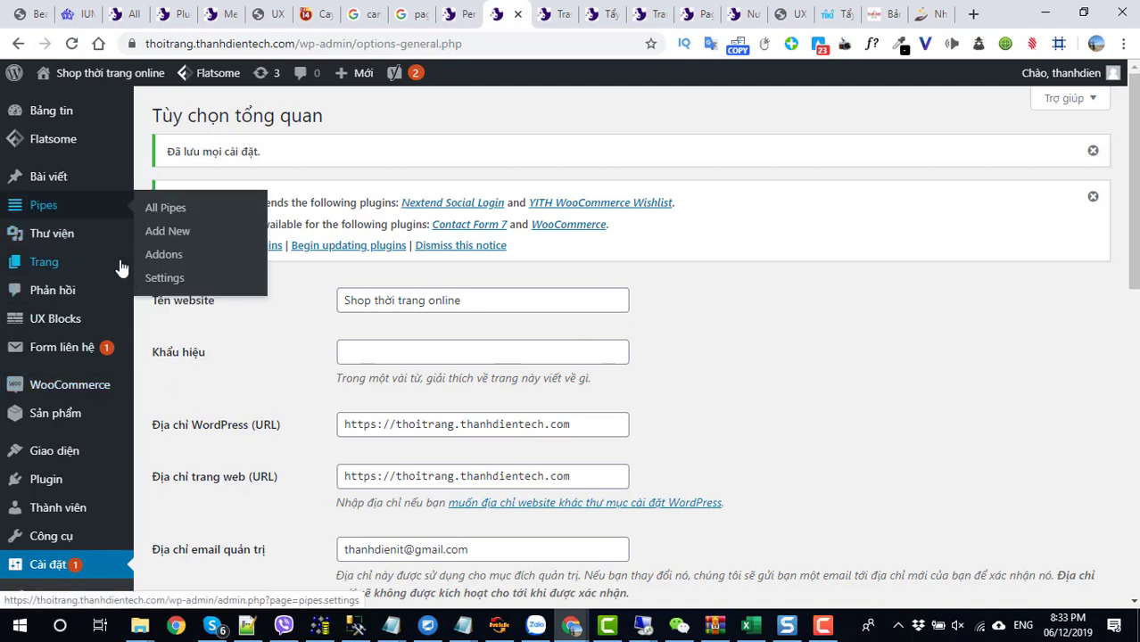
- Open Tất cả bài viết, select 'Về webdesign' in the footer tab, and return to the new post
{"action": "mouse_move", "coordinate": [51, 183]}
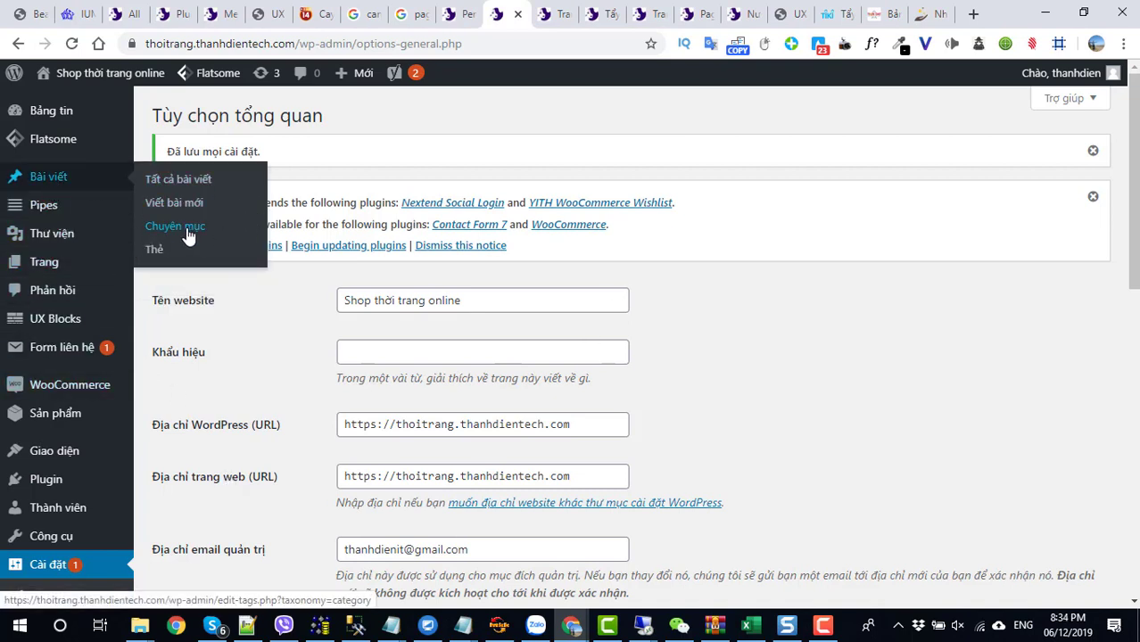
{"action": "left_click", "coordinate": [172, 183]}
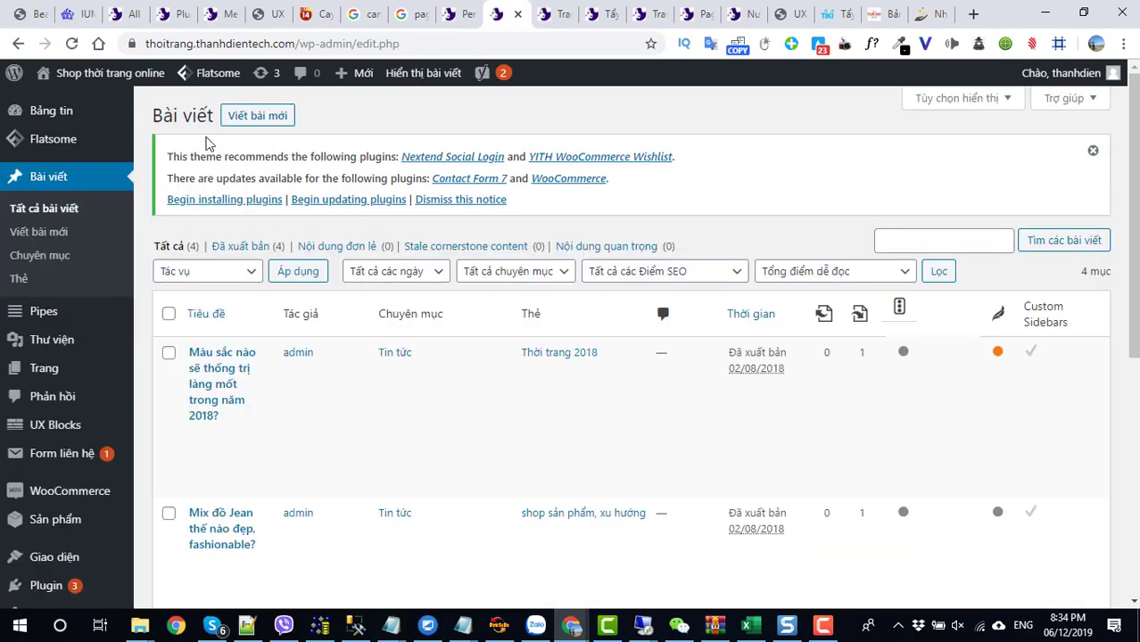
{"action": "left_click", "coordinate": [555, 13]}
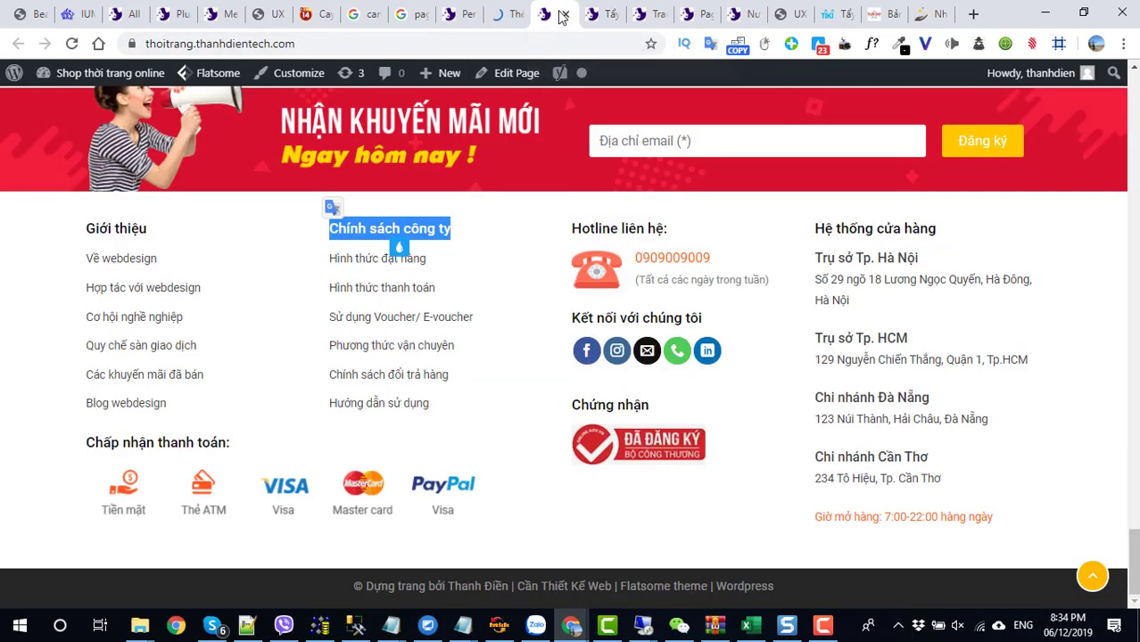
{"action": "left_click_drag", "start_coordinate": [172, 266], "coordinate": [85, 259]}
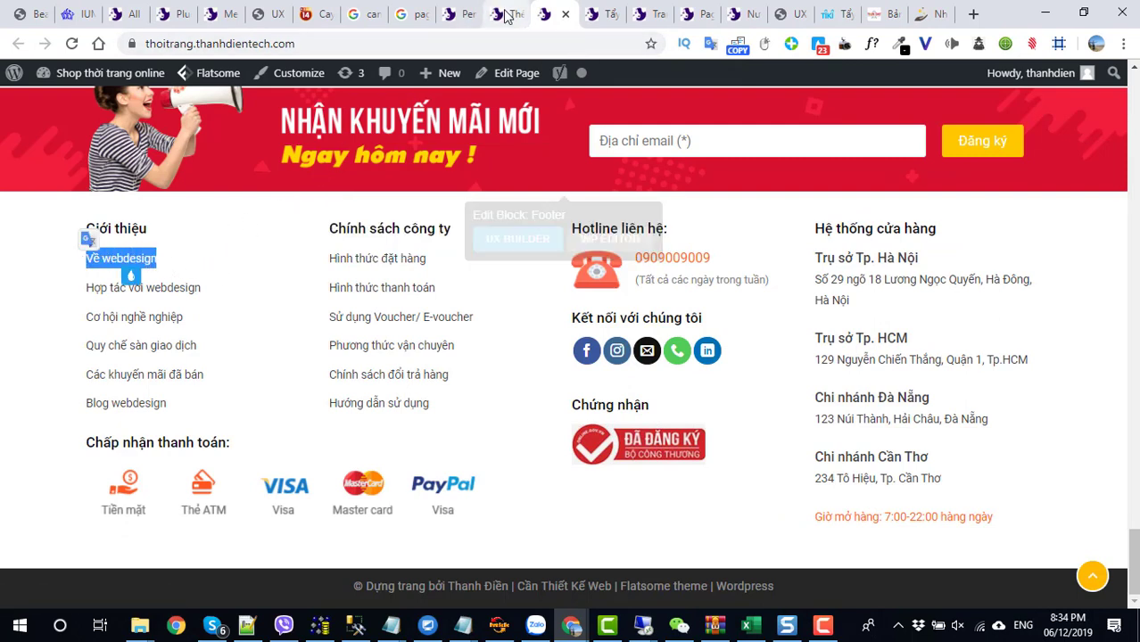
{"action": "left_click", "coordinate": [505, 13]}
{"action": "scroll", "coordinate": [438, 338], "scroll_direction": "down", "scroll_amount": 2}
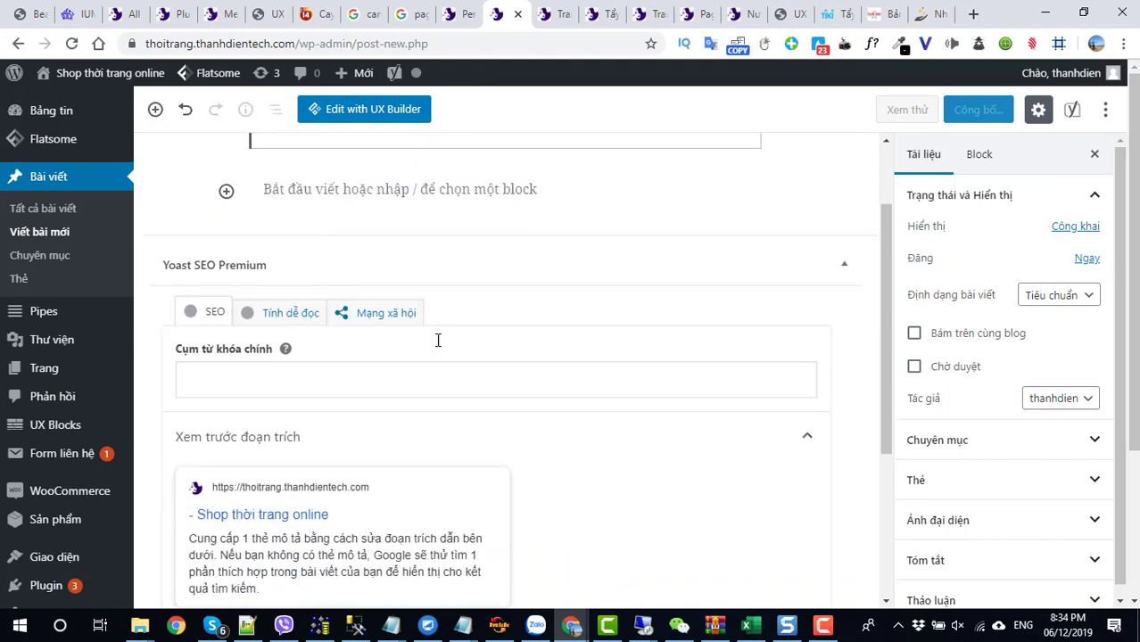
- Go to Plugin > Cài mới, confirming Leave to discard the unsaved post
{"action": "scroll", "coordinate": [435, 286], "scroll_direction": "up", "scroll_amount": 2}
{"action": "scroll", "coordinate": [326, 360], "scroll_direction": "down", "scroll_amount": 3}
{"action": "scroll", "coordinate": [340, 339], "scroll_direction": "up", "scroll_amount": 3}
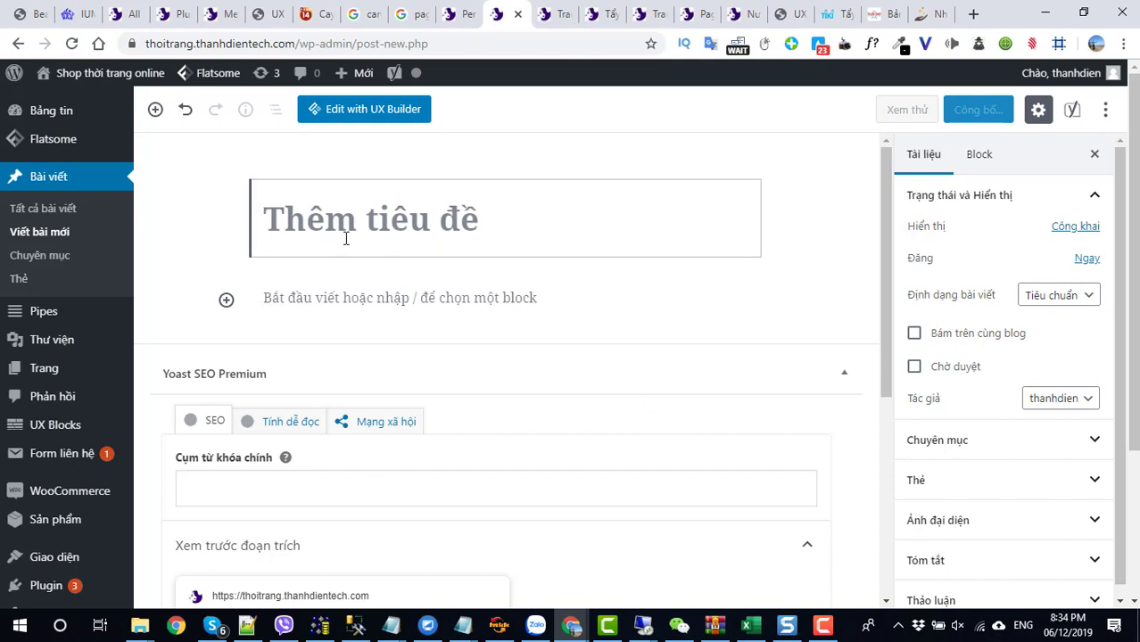
{"action": "scroll", "coordinate": [455, 353], "scroll_direction": "down", "scroll_amount": 2}
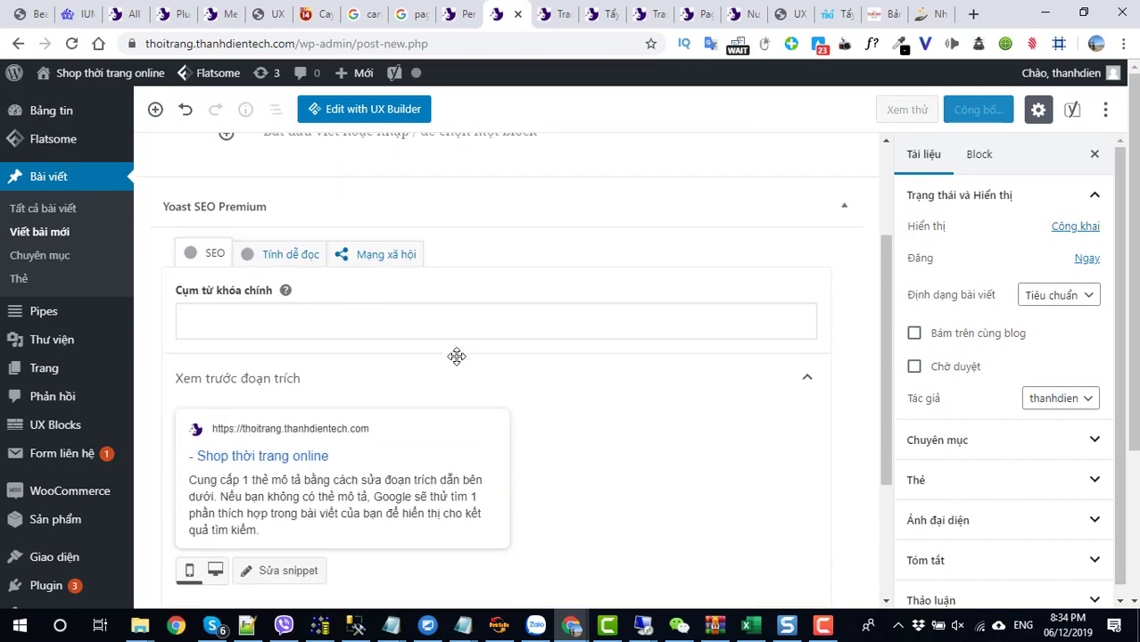
{"action": "mouse_move", "coordinate": [89, 455]}
{"action": "scroll", "coordinate": [90, 455], "scroll_direction": "down", "scroll_amount": 2}
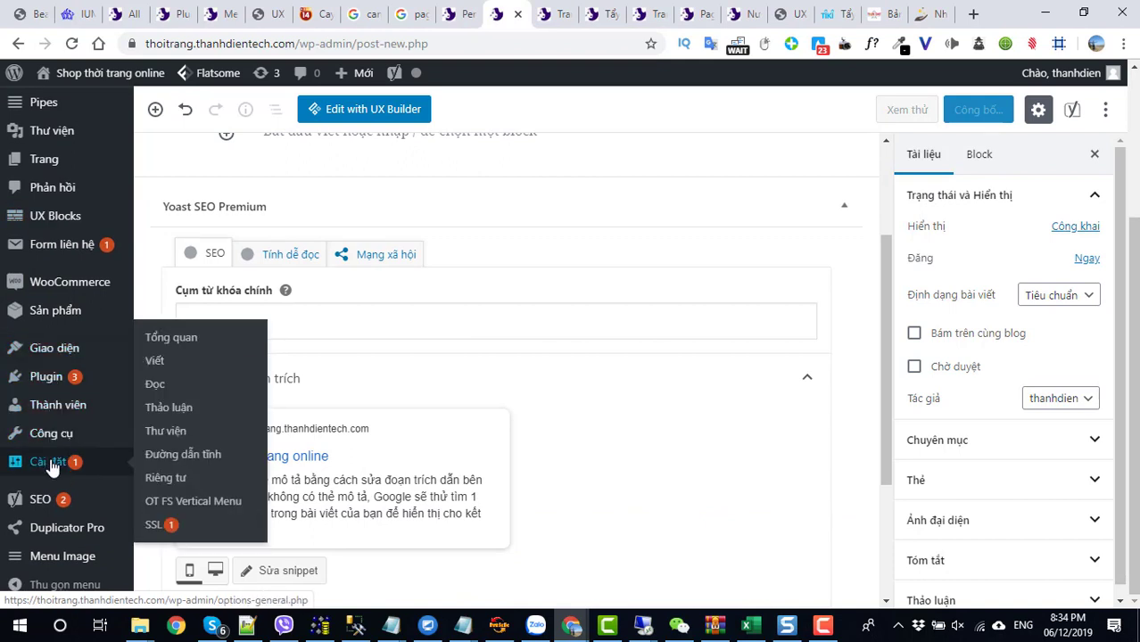
{"action": "mouse_move", "coordinate": [43, 389]}
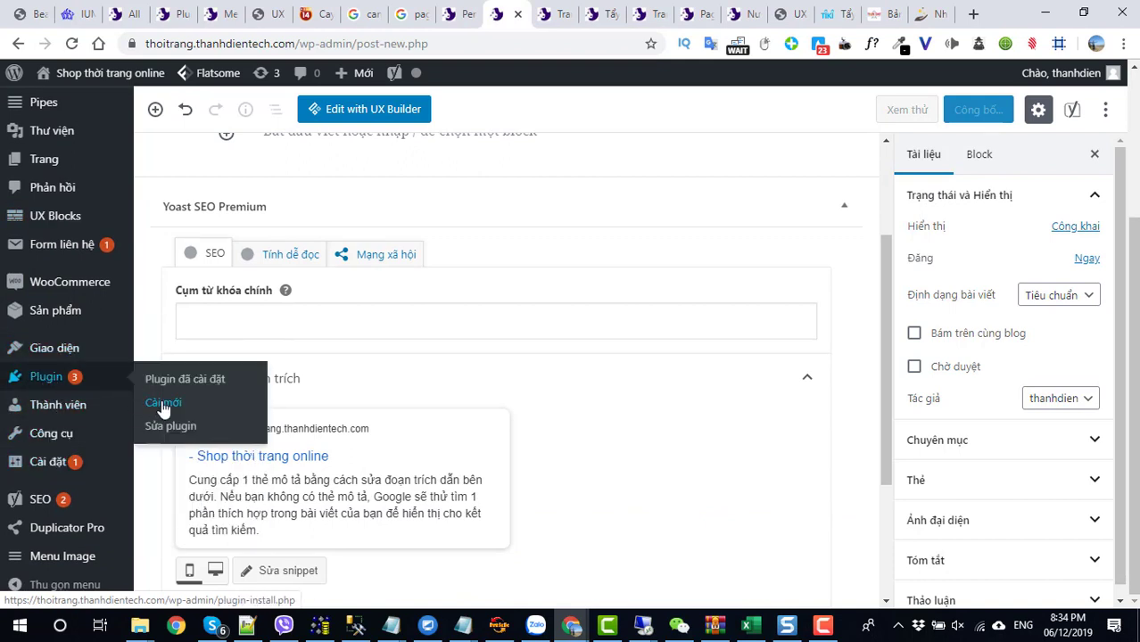
{"action": "left_click", "coordinate": [160, 403]}
{"action": "left_click", "coordinate": [652, 139]}
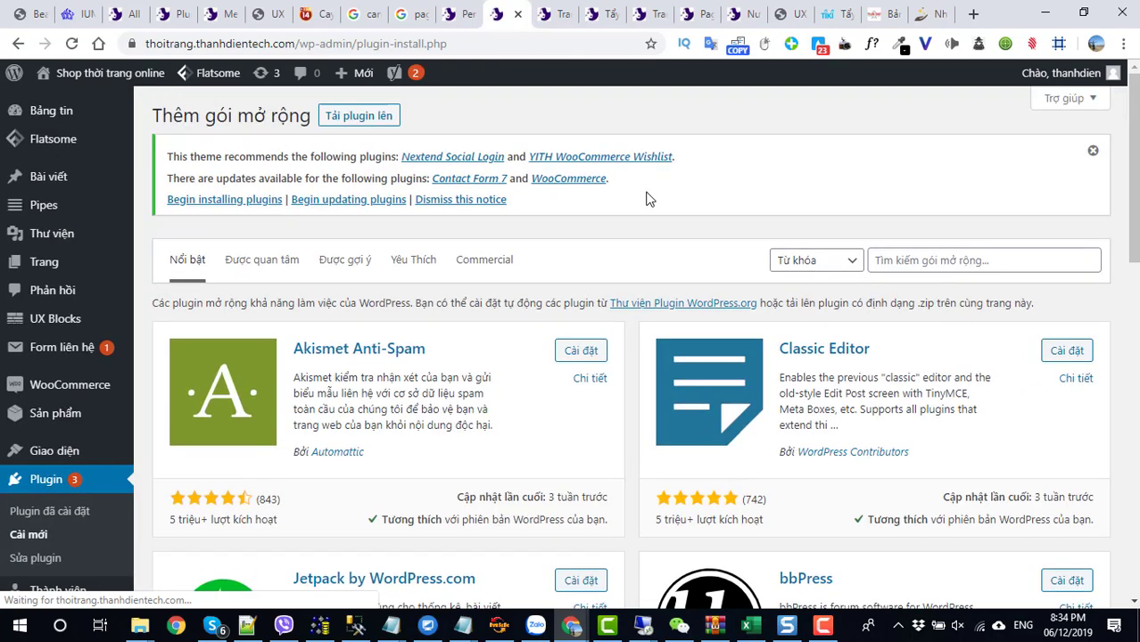
- Search the plugin directory for 'wp extra' using the autocomplete suggestion
{"action": "left_click", "coordinate": [956, 259]}
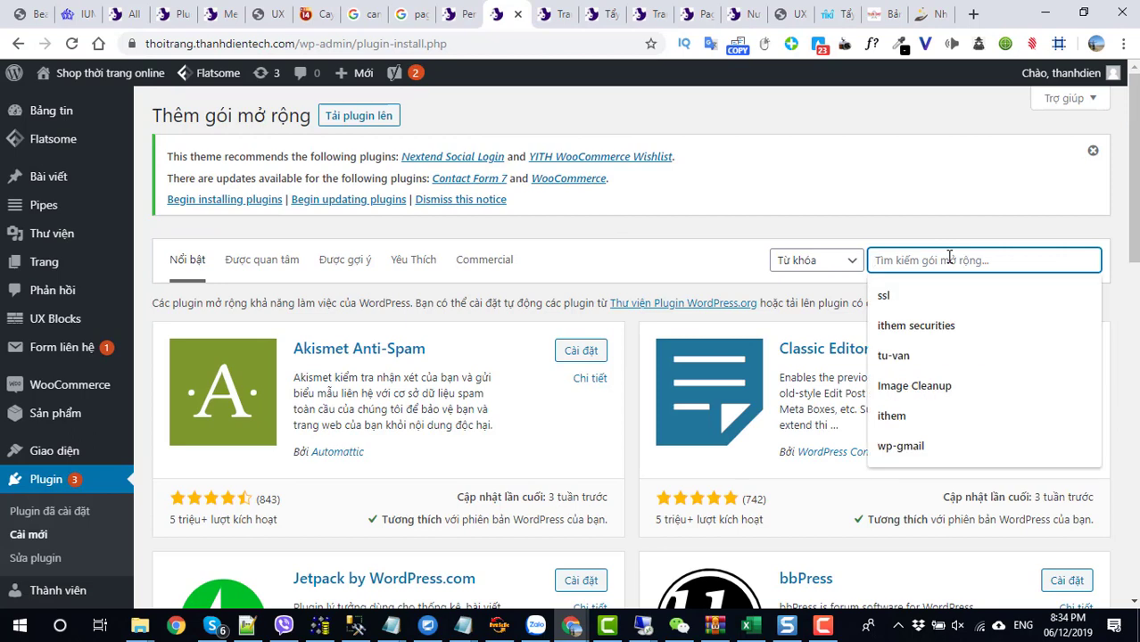
{"action": "type", "text": "wp"}
{"action": "key", "text": "Return"}
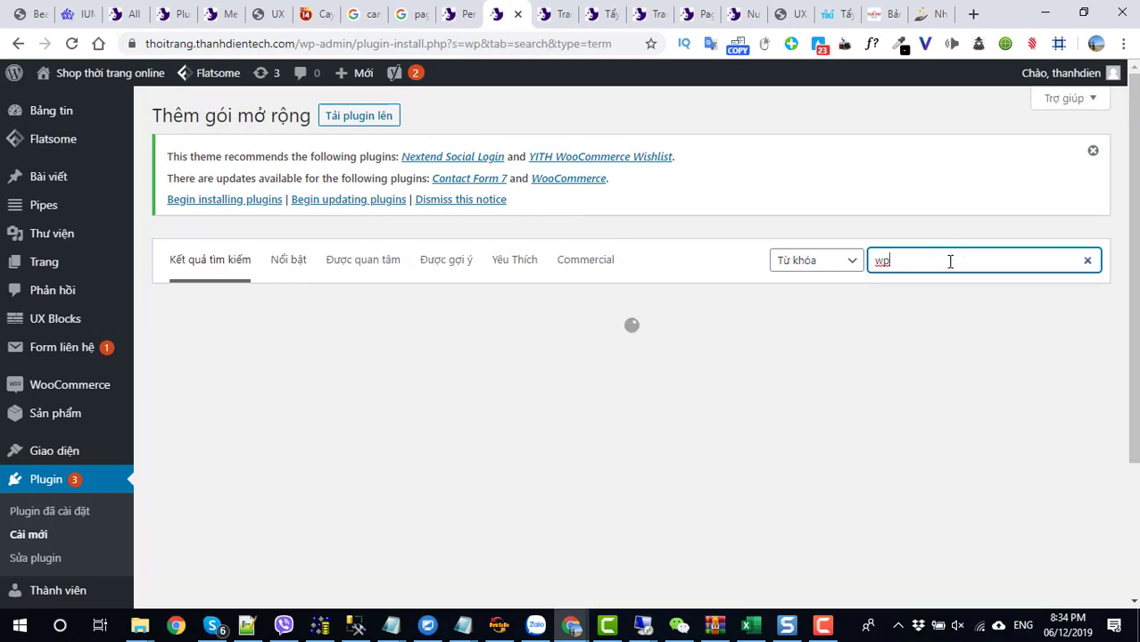
{"action": "key", "text": "BackSpace"}
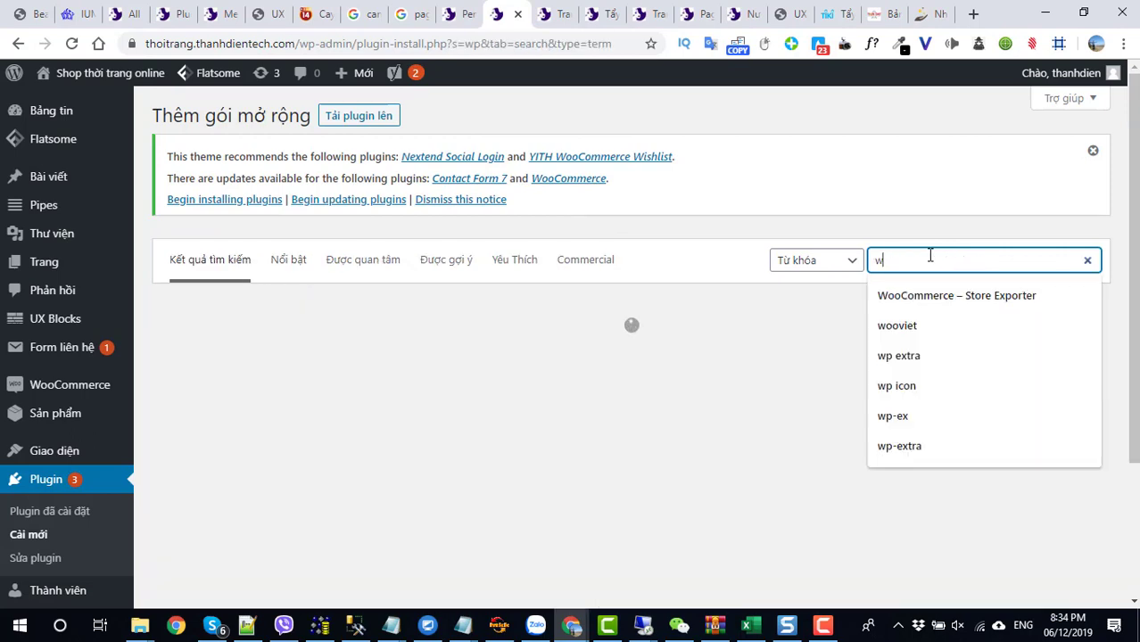
{"action": "type", "text": "p"}
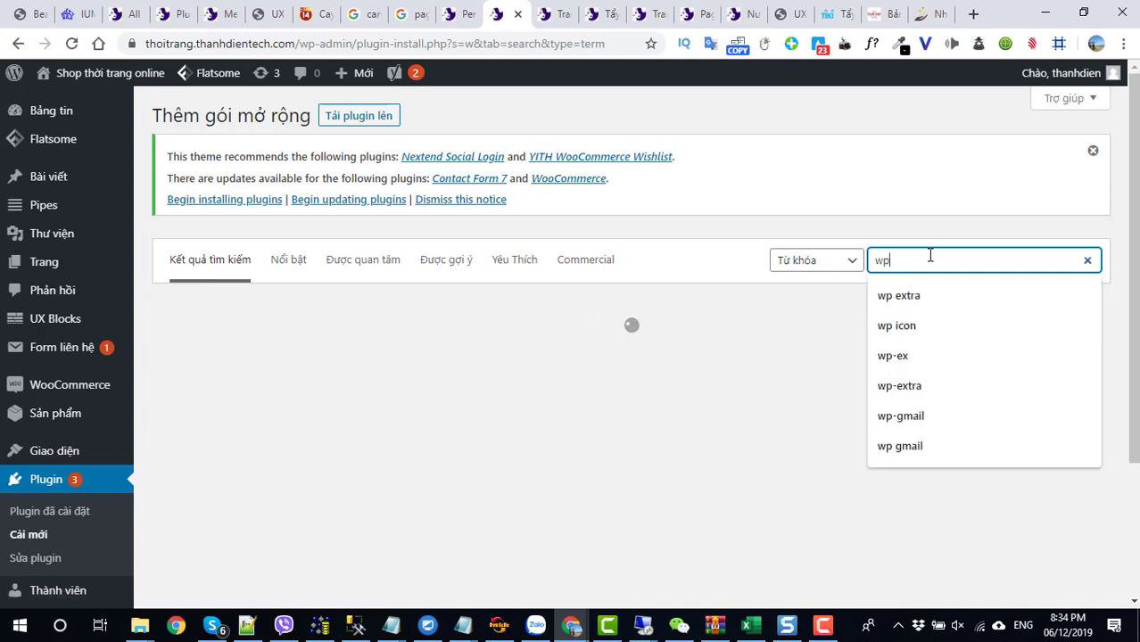
{"action": "key", "text": "Down"}
{"action": "key", "text": "Escape"}
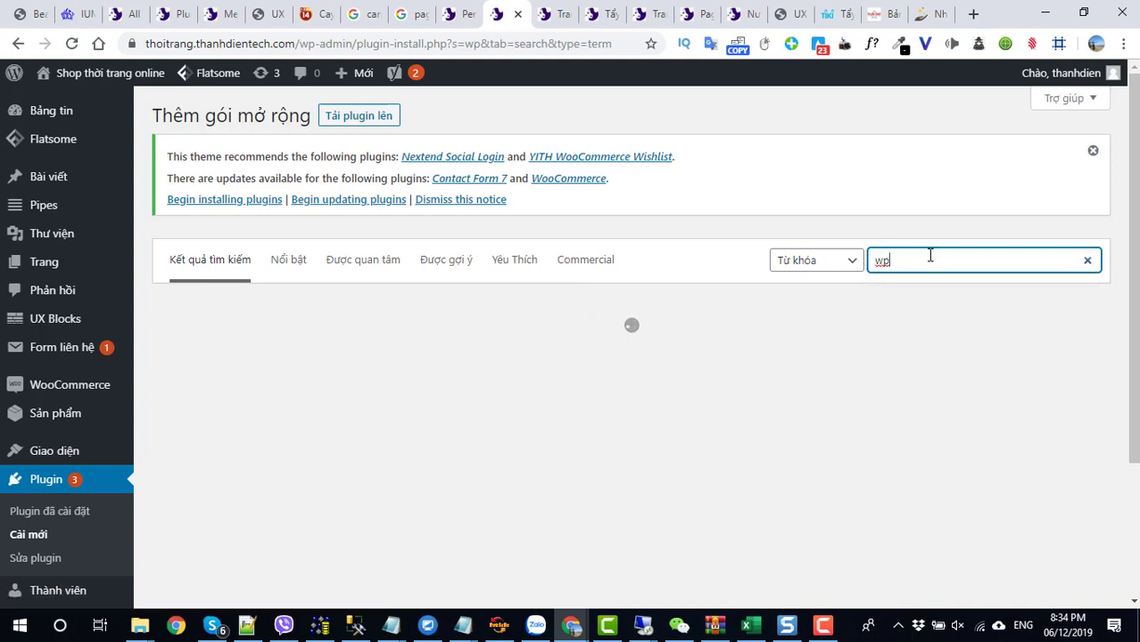
{"action": "left_click", "coordinate": [929, 256]}
{"action": "key", "text": "Down"}
{"action": "key", "text": "Return"}
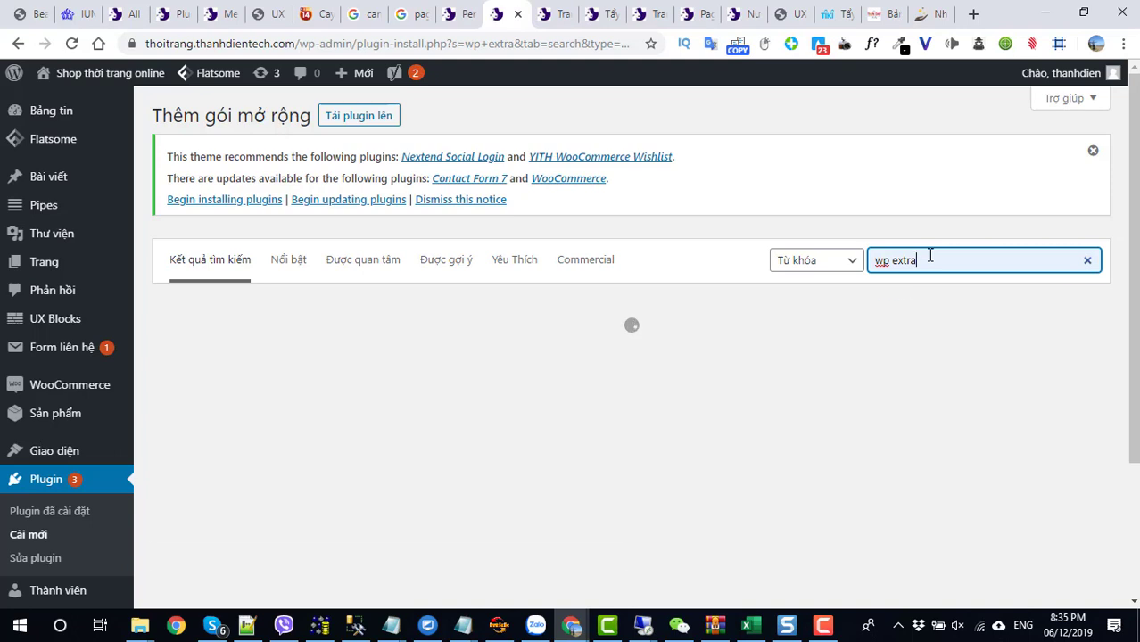
- Install the WP Extra plugin, reload after the install timeout, and activate it
{"action": "scroll", "coordinate": [759, 190], "scroll_direction": "down", "scroll_amount": 2}
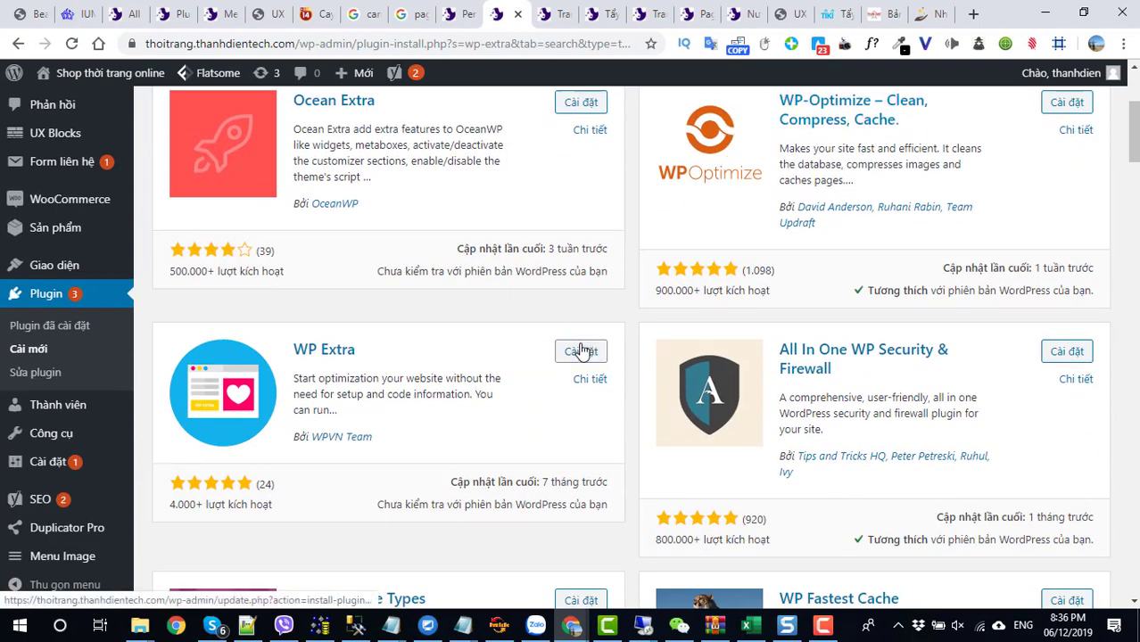
{"action": "left_click", "coordinate": [581, 350]}
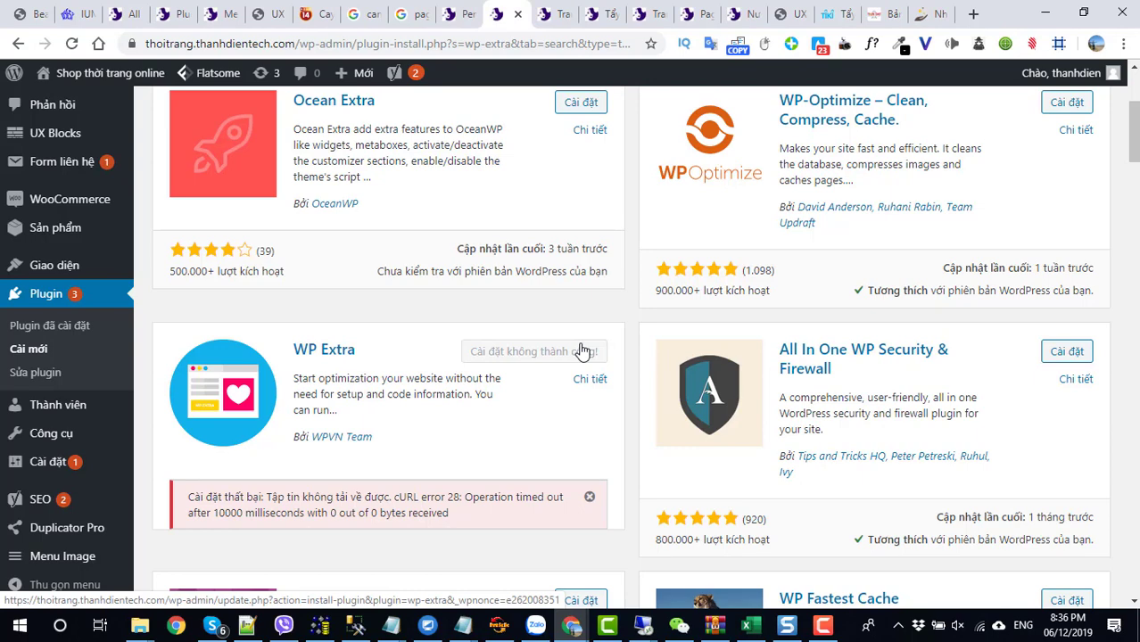
{"action": "left_click", "coordinate": [71, 45]}
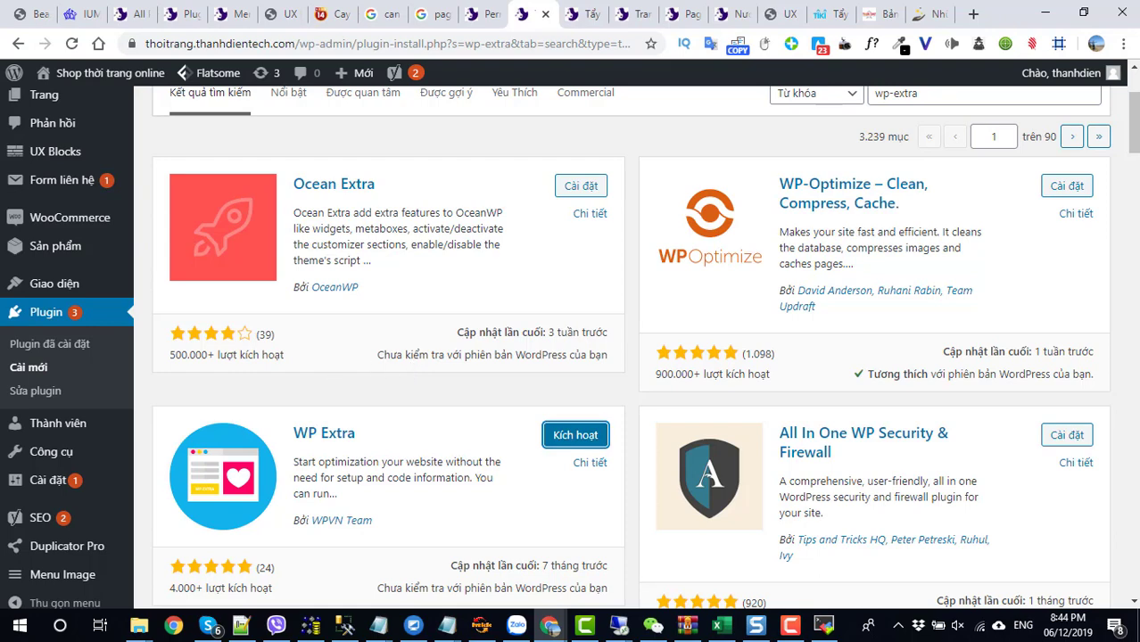
{"action": "left_click", "coordinate": [787, 628]}
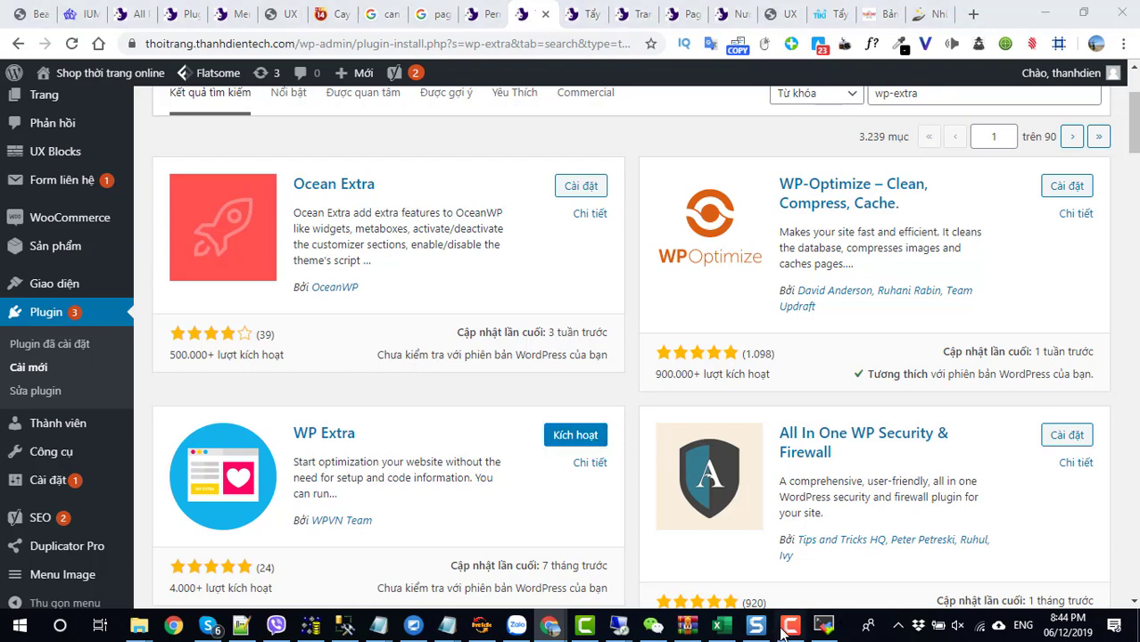
{"action": "left_click", "coordinate": [785, 629]}
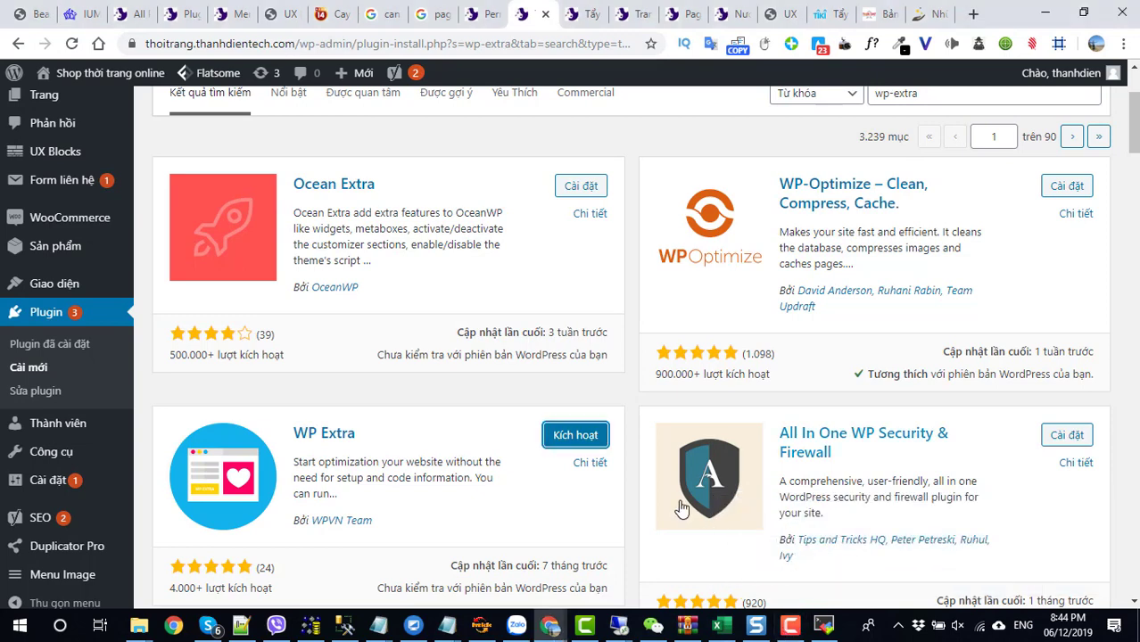
{"action": "left_click", "coordinate": [585, 437]}
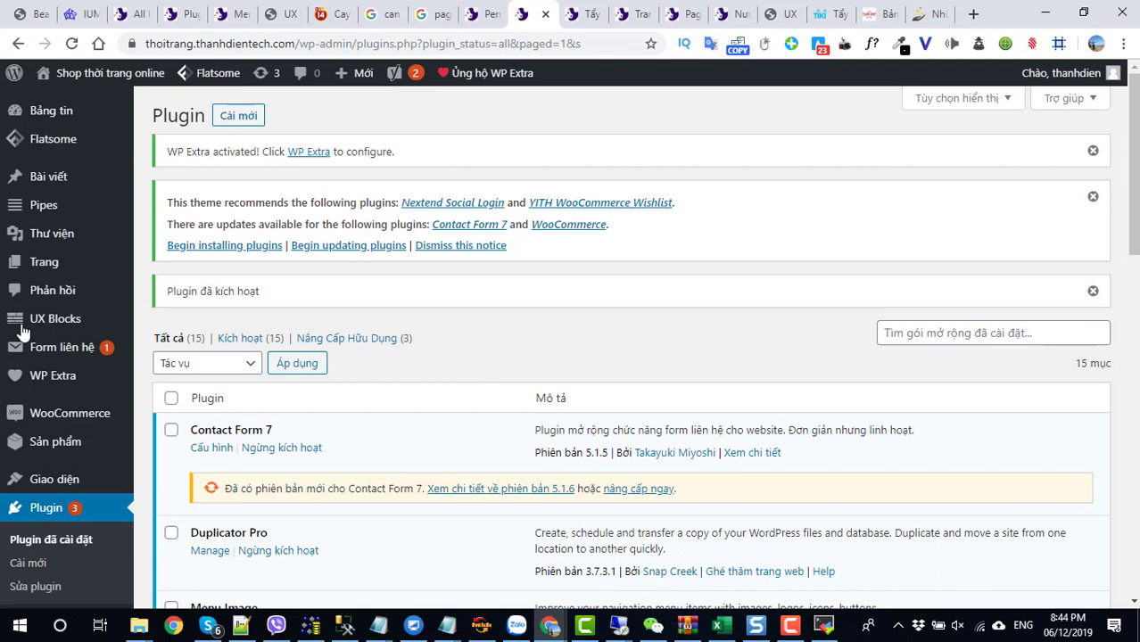
- In WP Extra's Bài viết settings, set Tắt Gutenberg to Tất cả and MCE editor to MCE Editor (Flatsome)
{"action": "left_click", "coordinate": [49, 379]}
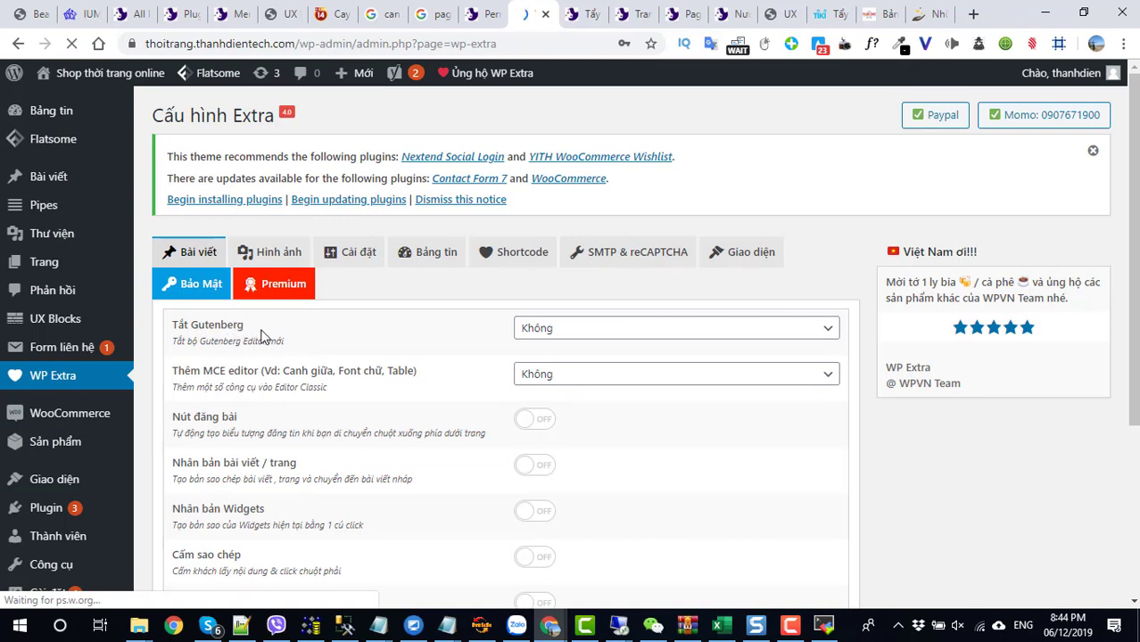
{"action": "left_click", "coordinate": [556, 333]}
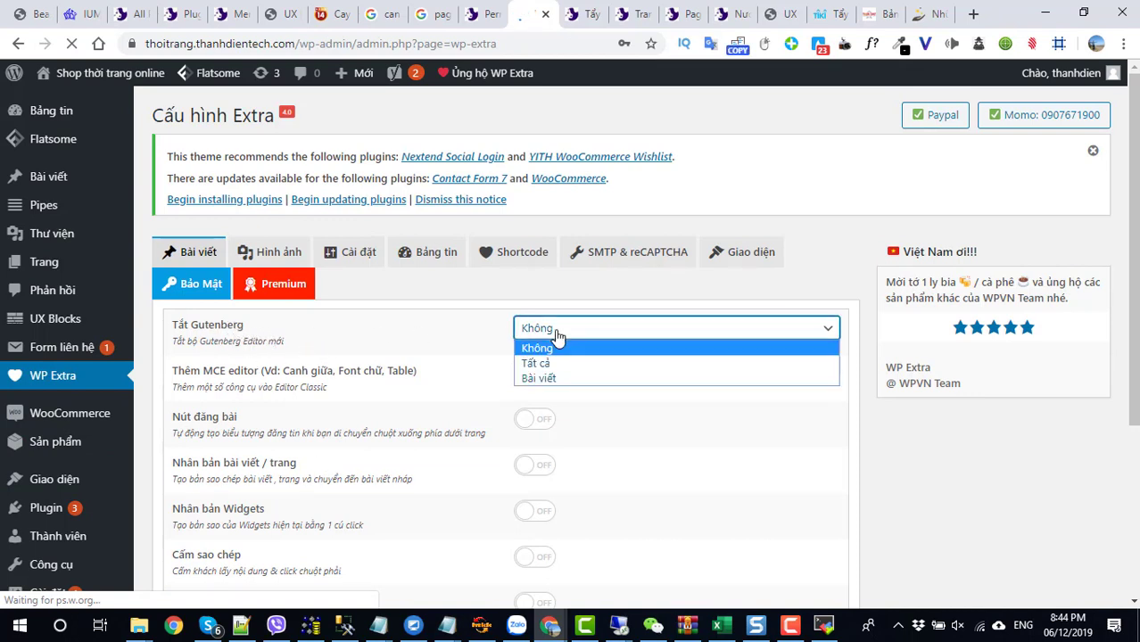
{"action": "left_click", "coordinate": [549, 379]}
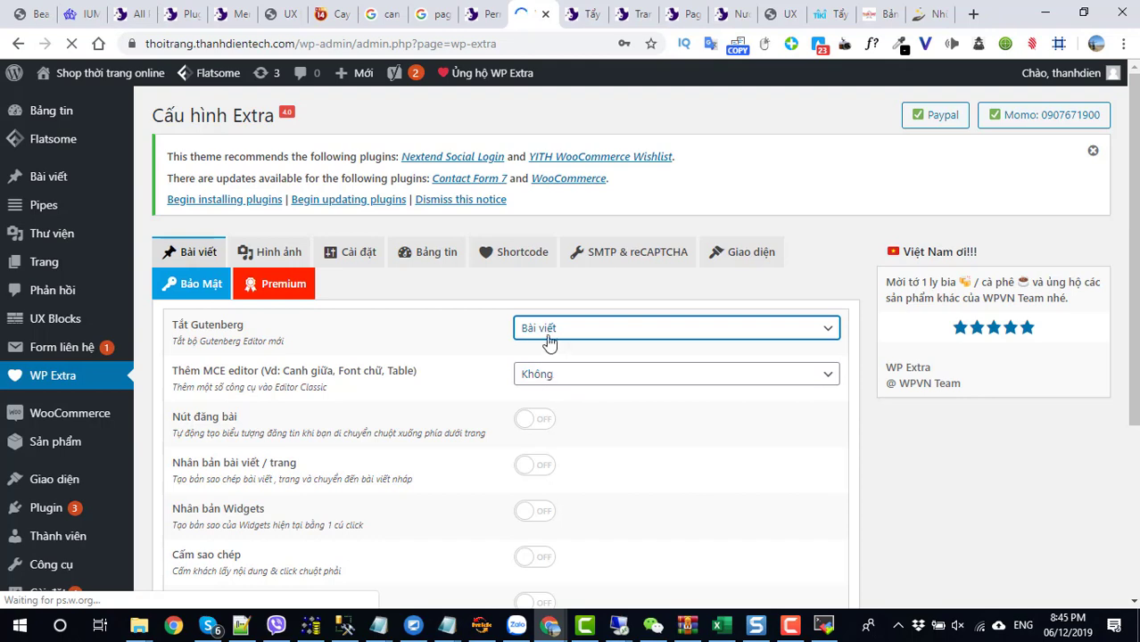
{"action": "left_click", "coordinate": [549, 336]}
{"action": "left_click", "coordinate": [549, 366]}
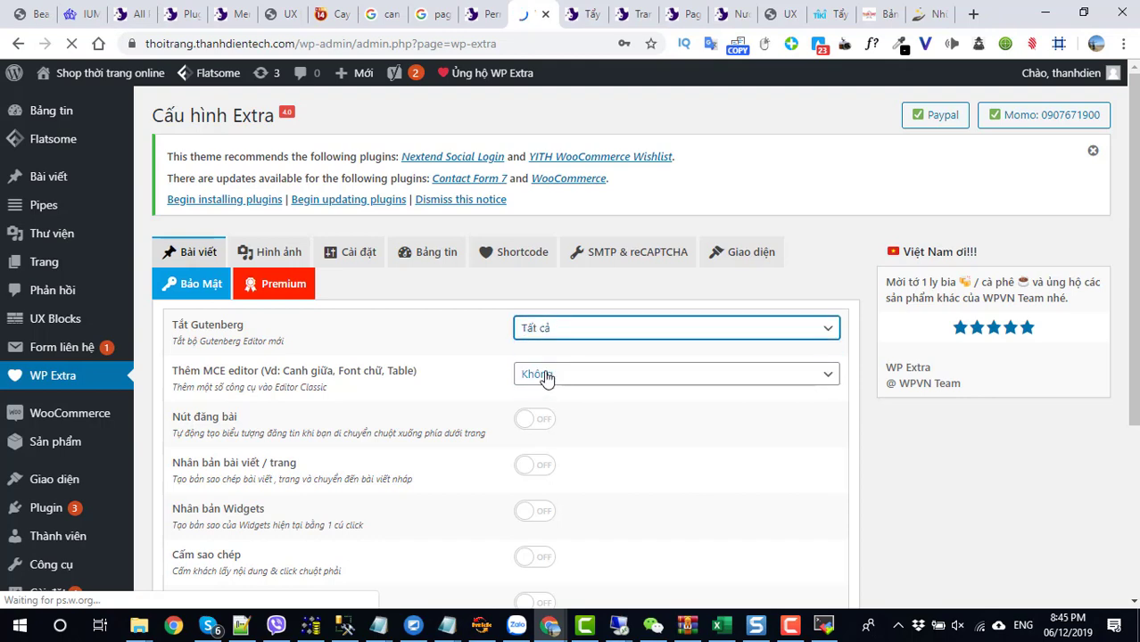
{"action": "left_click", "coordinate": [548, 376]}
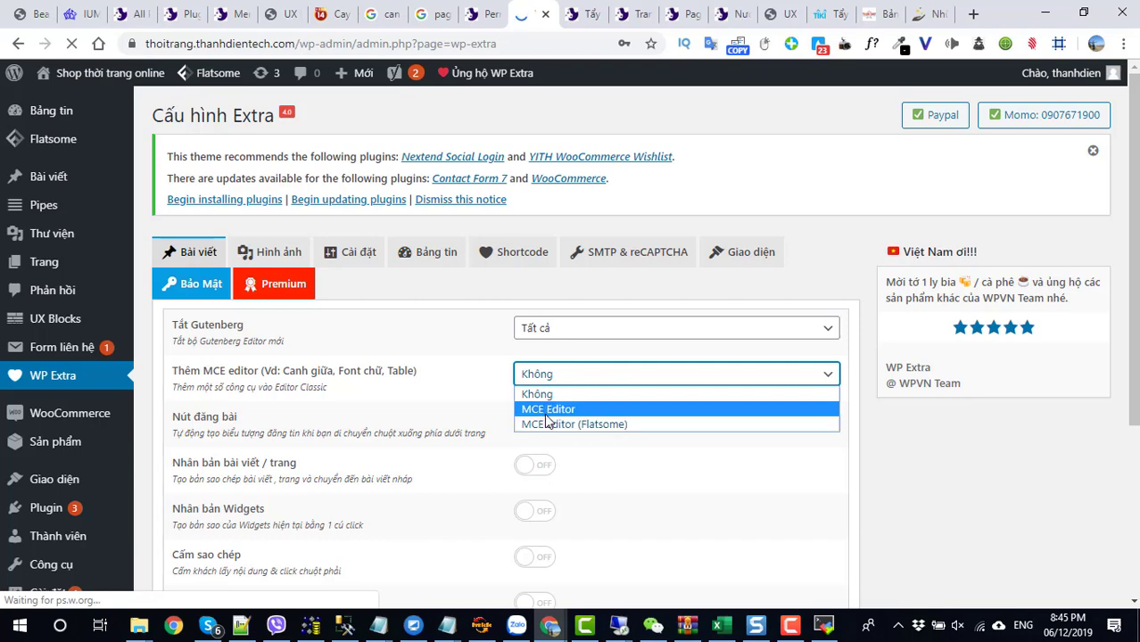
{"action": "left_click", "coordinate": [546, 410]}
{"action": "scroll", "coordinate": [584, 402], "scroll_direction": "down", "scroll_amount": 1}
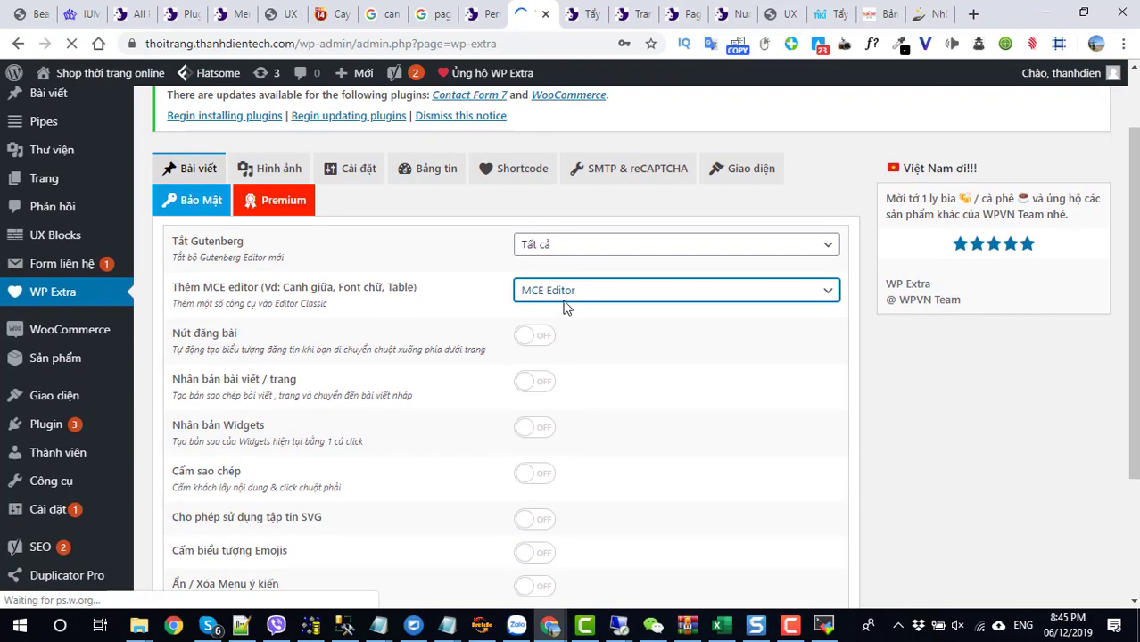
{"action": "left_click", "coordinate": [562, 292]}
{"action": "left_click", "coordinate": [576, 342]}
- Switch on Nút đăng bài, post/page duplication and widget duplication
{"action": "left_click", "coordinate": [539, 339]}
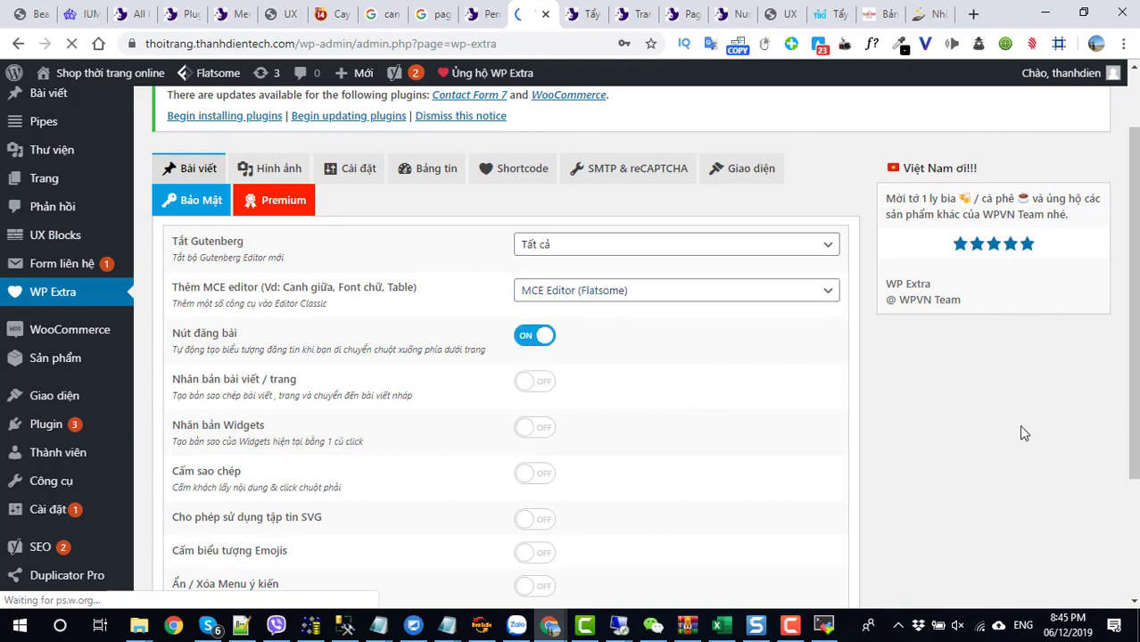
{"action": "scroll", "coordinate": [1026, 446], "scroll_direction": "down", "scroll_amount": 2}
{"action": "scroll", "coordinate": [612, 467], "scroll_direction": "down", "scroll_amount": 1}
{"action": "left_click", "coordinate": [538, 381]}
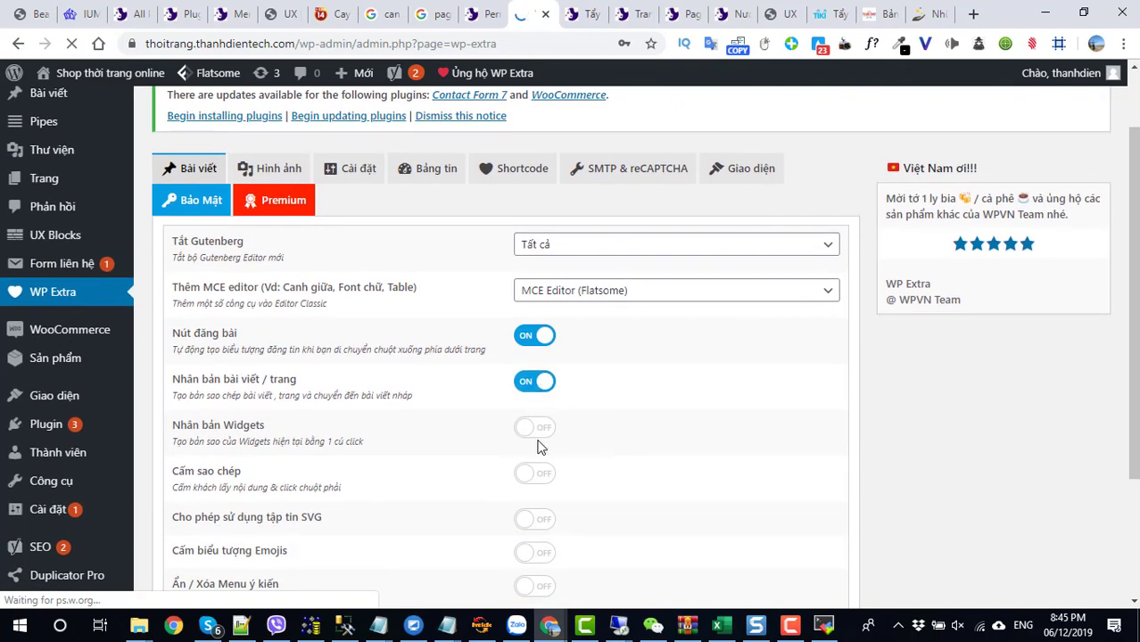
{"action": "left_click", "coordinate": [537, 429]}
{"action": "scroll", "coordinate": [538, 479], "scroll_direction": "down", "scroll_amount": 2}
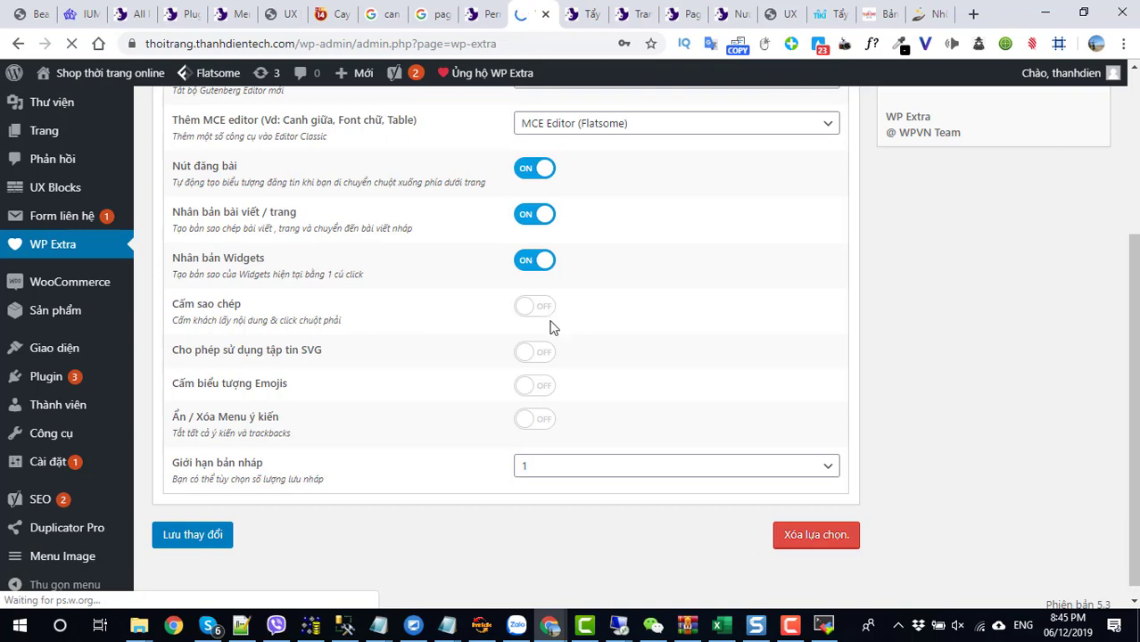
{"action": "scroll", "coordinate": [551, 321], "scroll_direction": "up", "scroll_amount": 3}
- On the Hình ảnh tab, enable image auto-save (Chỉ tin mới), media-file links, Slug và ID naming and image SEO
{"action": "left_click", "coordinate": [266, 253]}
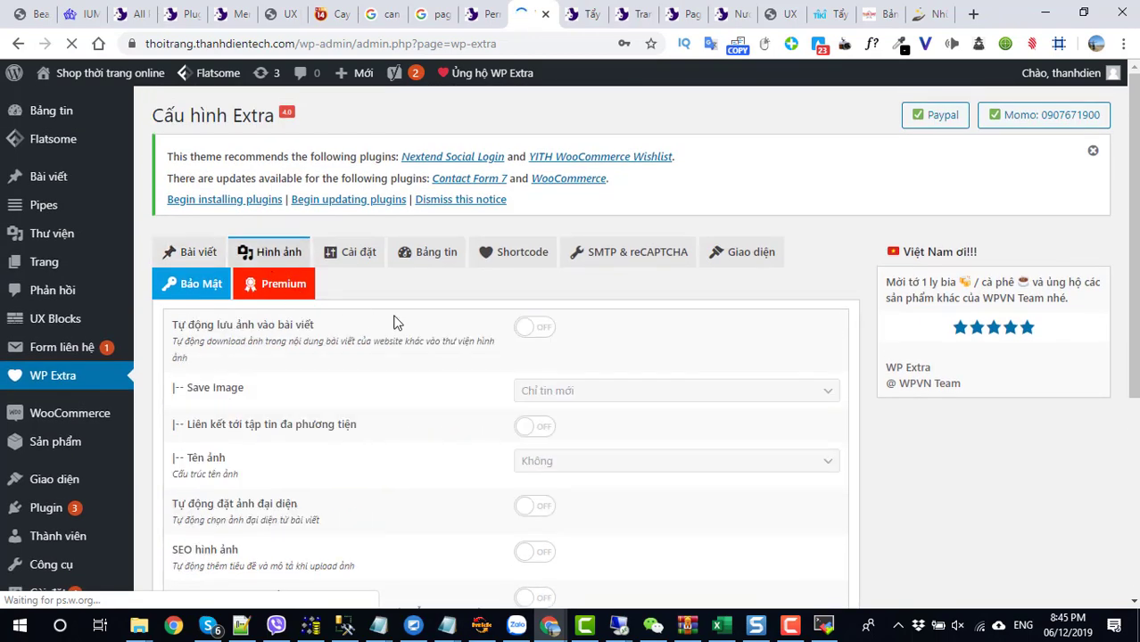
{"action": "left_click", "coordinate": [541, 329]}
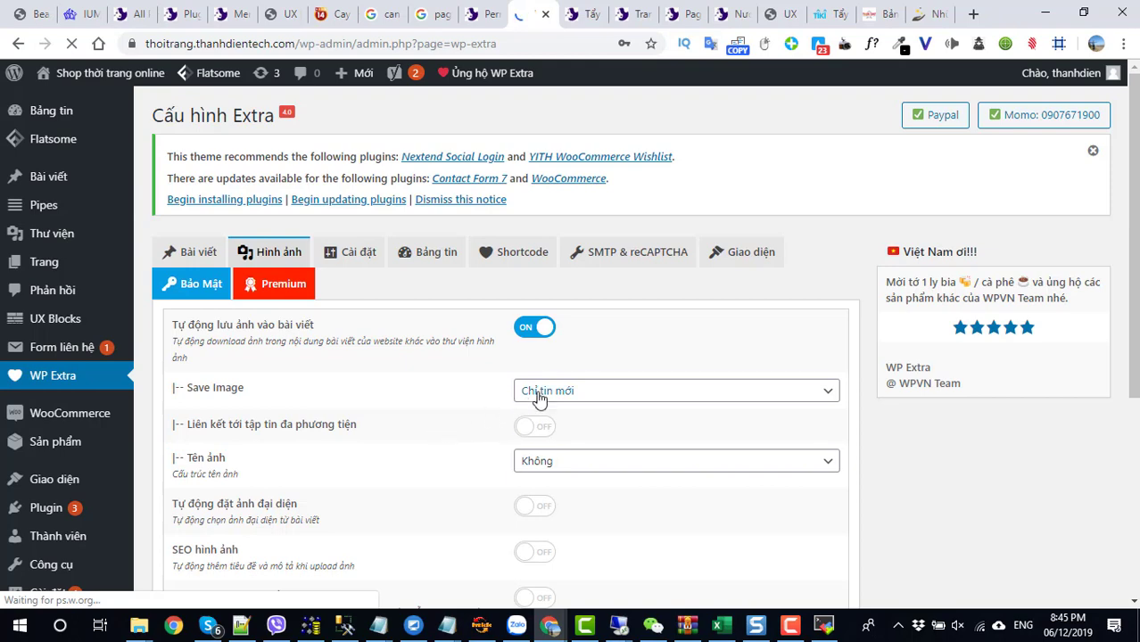
{"action": "left_click", "coordinate": [538, 399]}
{"action": "left_click", "coordinate": [540, 400]}
{"action": "scroll", "coordinate": [460, 426], "scroll_direction": "down", "scroll_amount": 1}
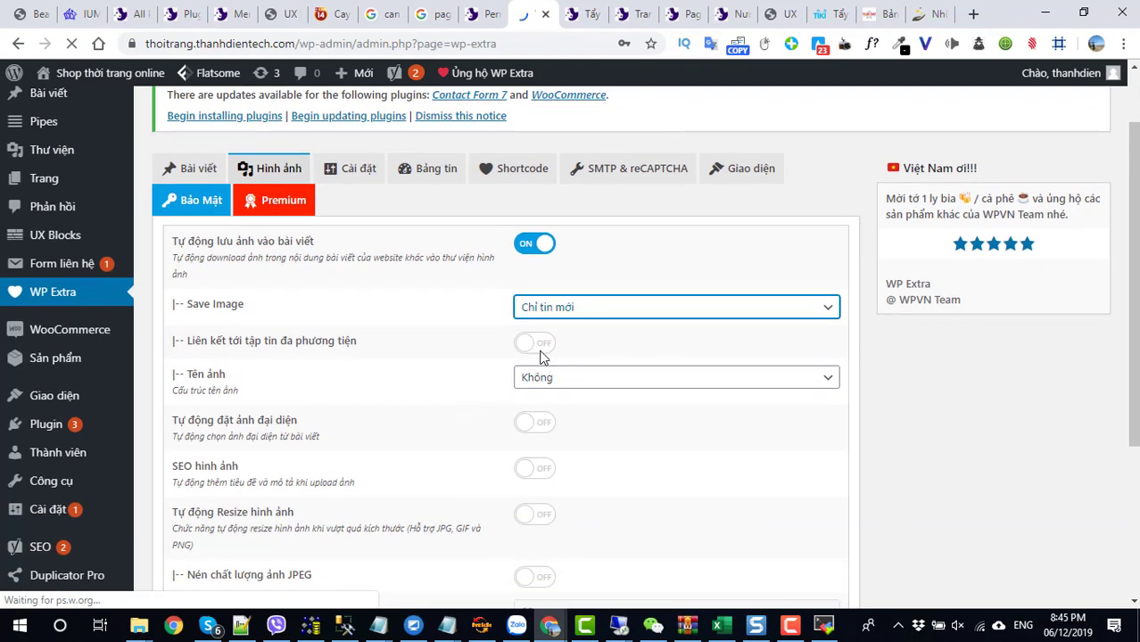
{"action": "left_click", "coordinate": [539, 348]}
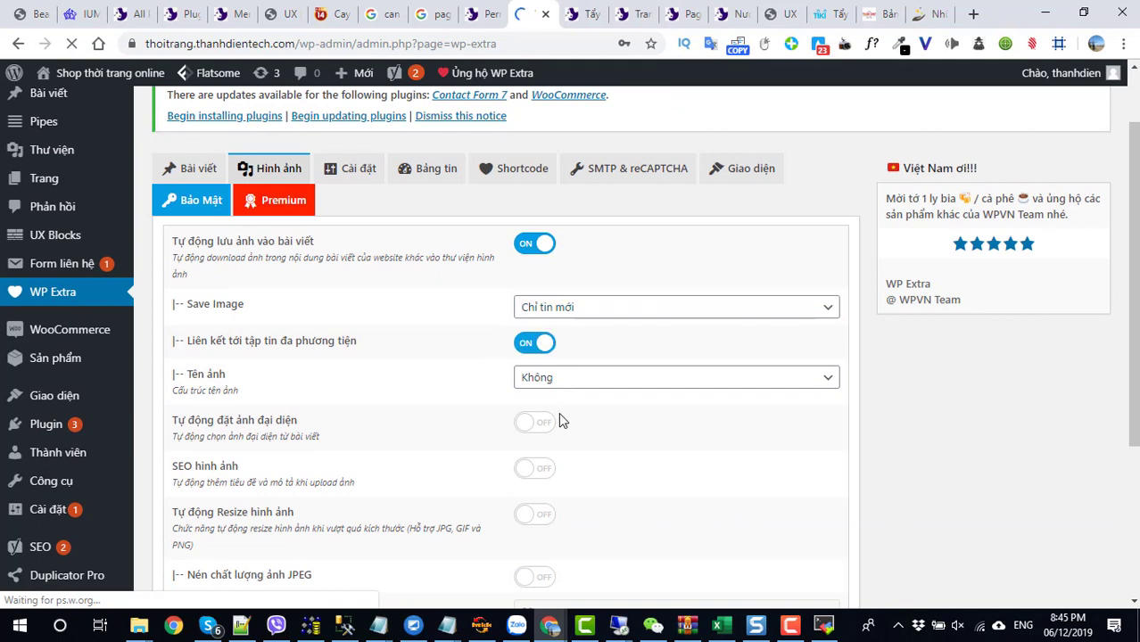
{"action": "left_click", "coordinate": [555, 382]}
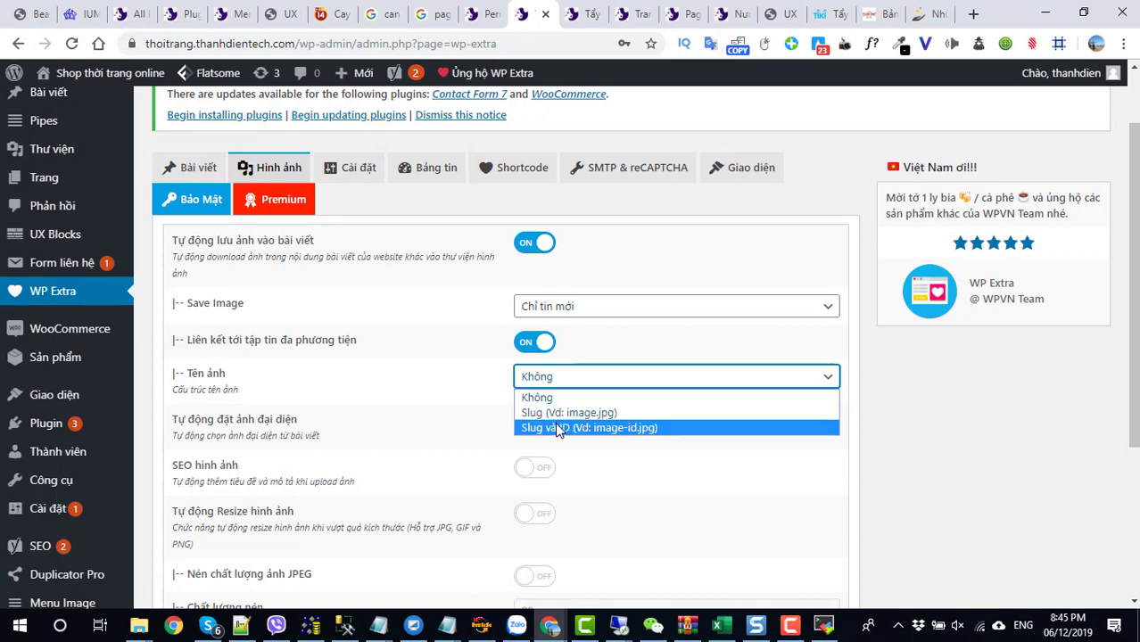
{"action": "left_click", "coordinate": [558, 430]}
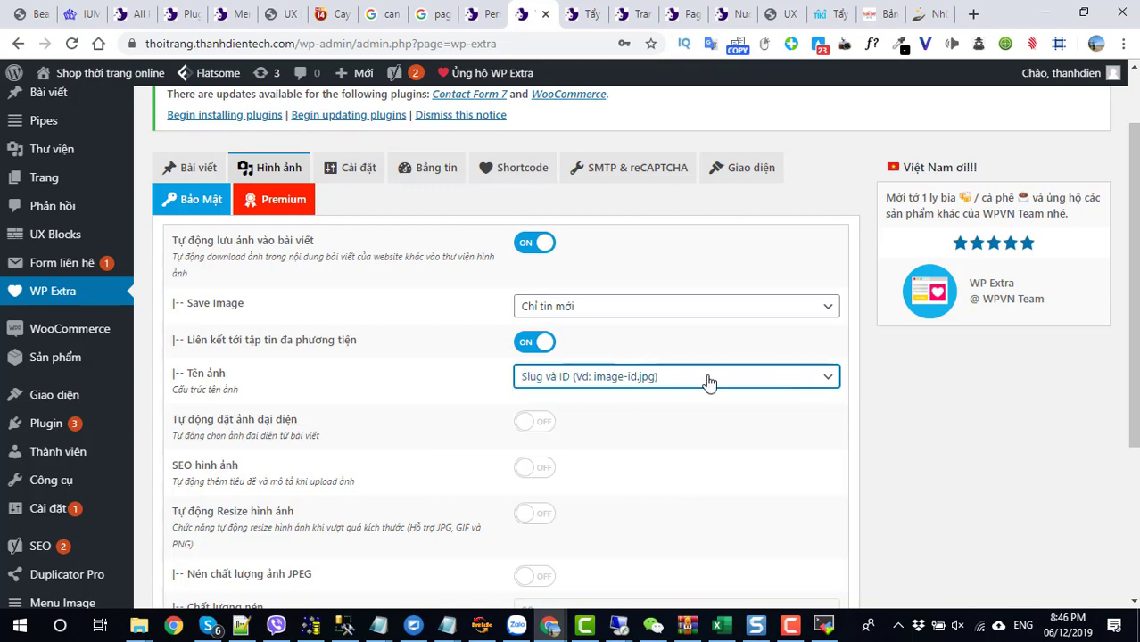
{"action": "scroll", "coordinate": [649, 419], "scroll_direction": "down", "scroll_amount": 1}
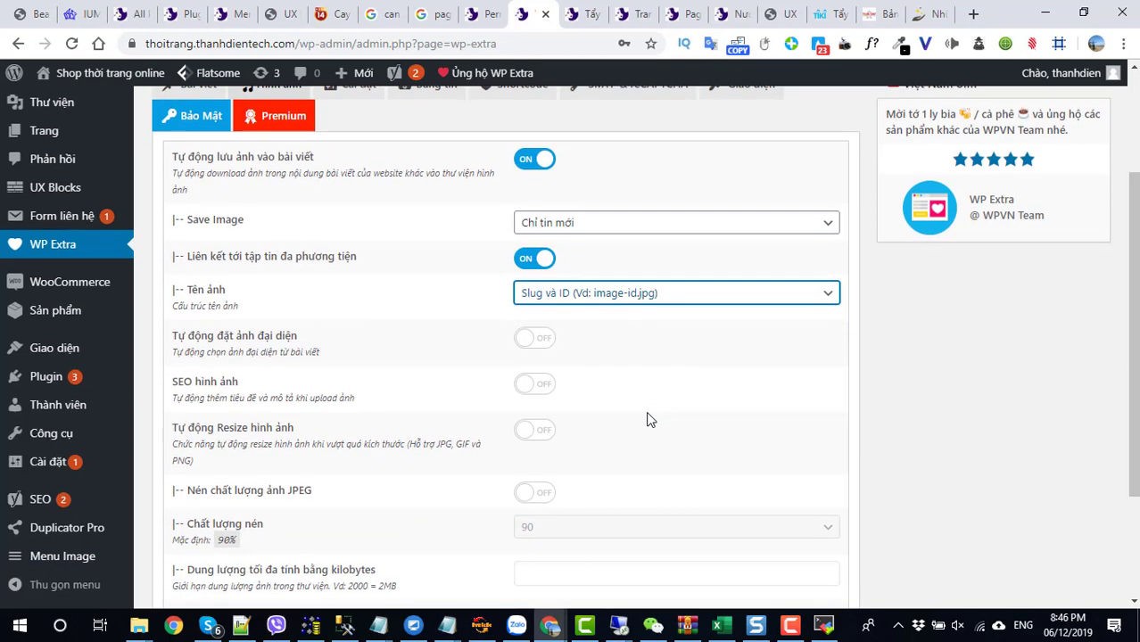
{"action": "left_click", "coordinate": [538, 386]}
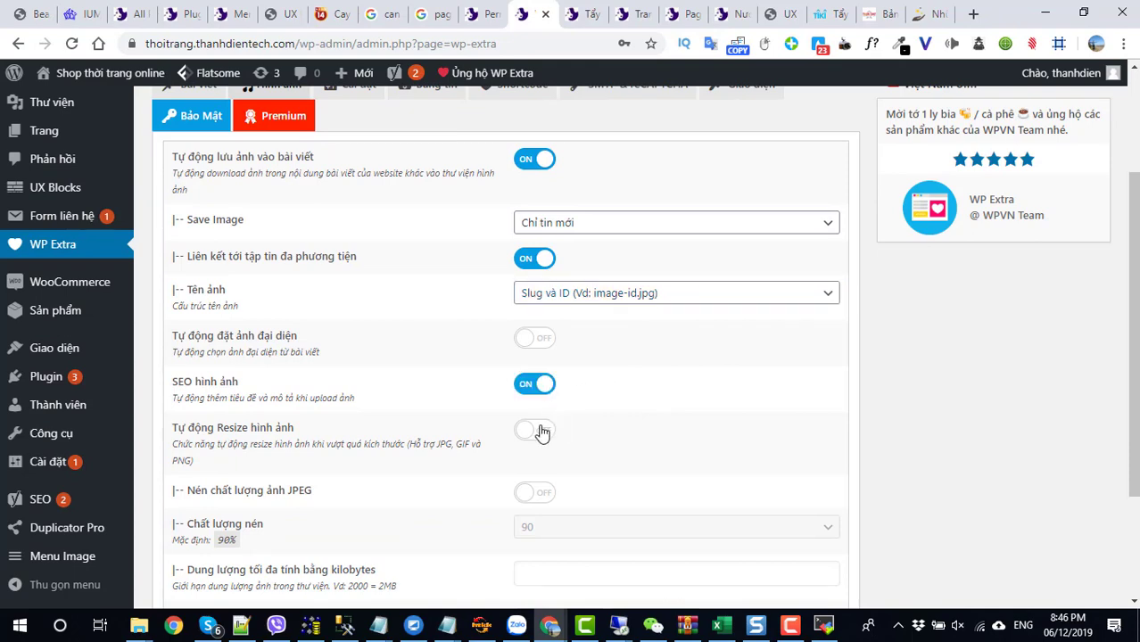
{"action": "scroll", "coordinate": [532, 481], "scroll_direction": "down", "scroll_amount": 2}
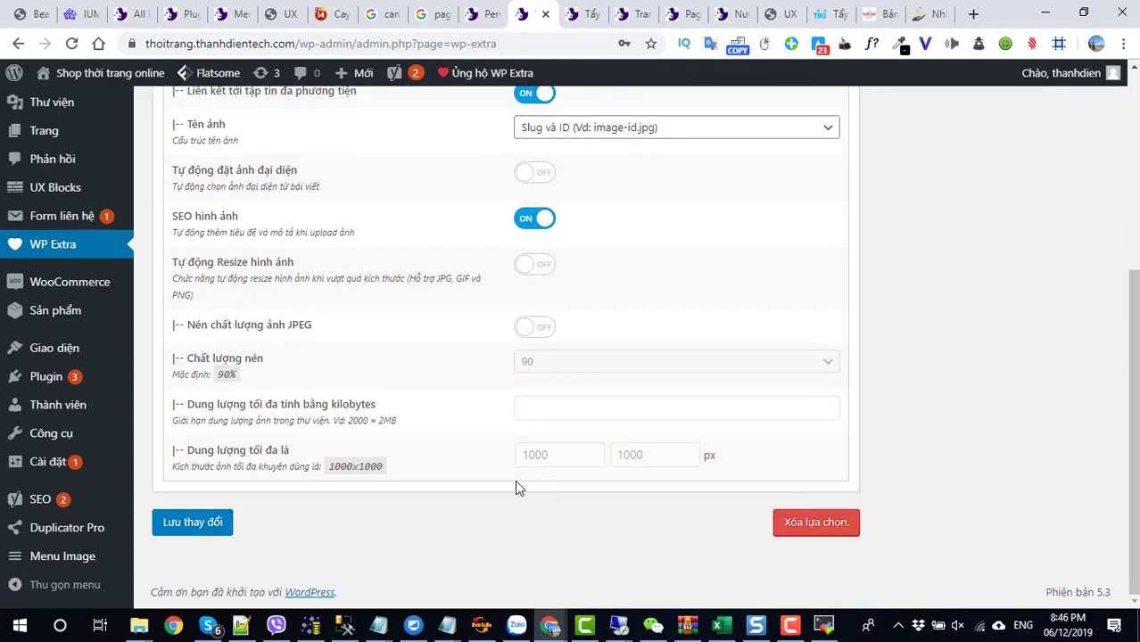
{"action": "scroll", "coordinate": [515, 487], "scroll_direction": "up", "scroll_amount": 4}
- Enable removal of all admin notices on Bảng tin, save the changes, and open the Posts list
{"action": "left_click", "coordinate": [353, 256]}
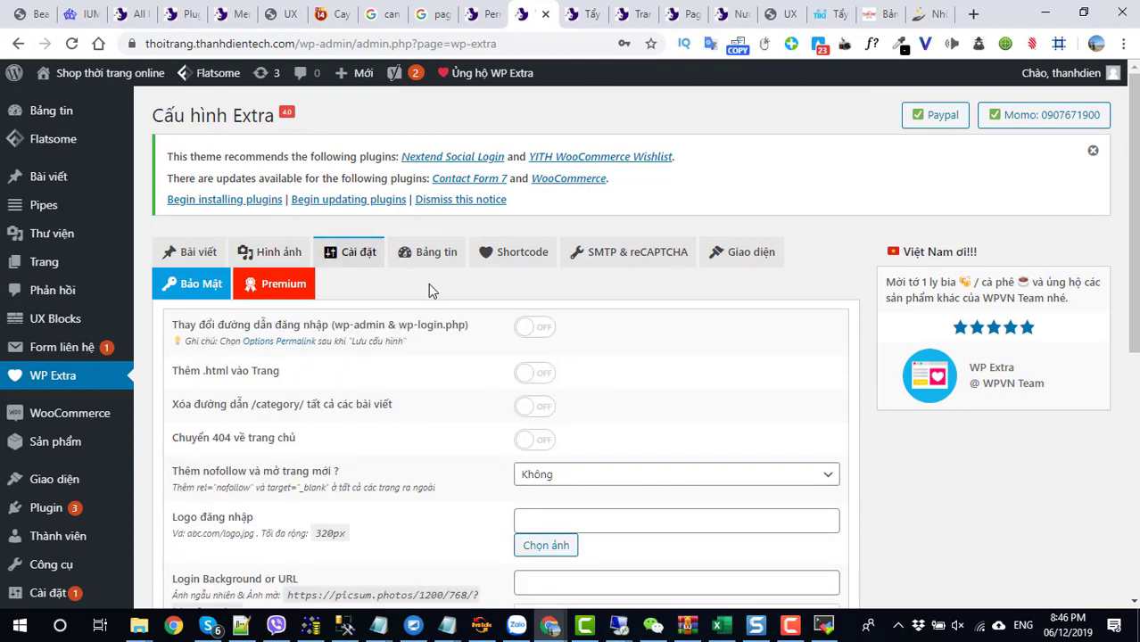
{"action": "left_click", "coordinate": [427, 258]}
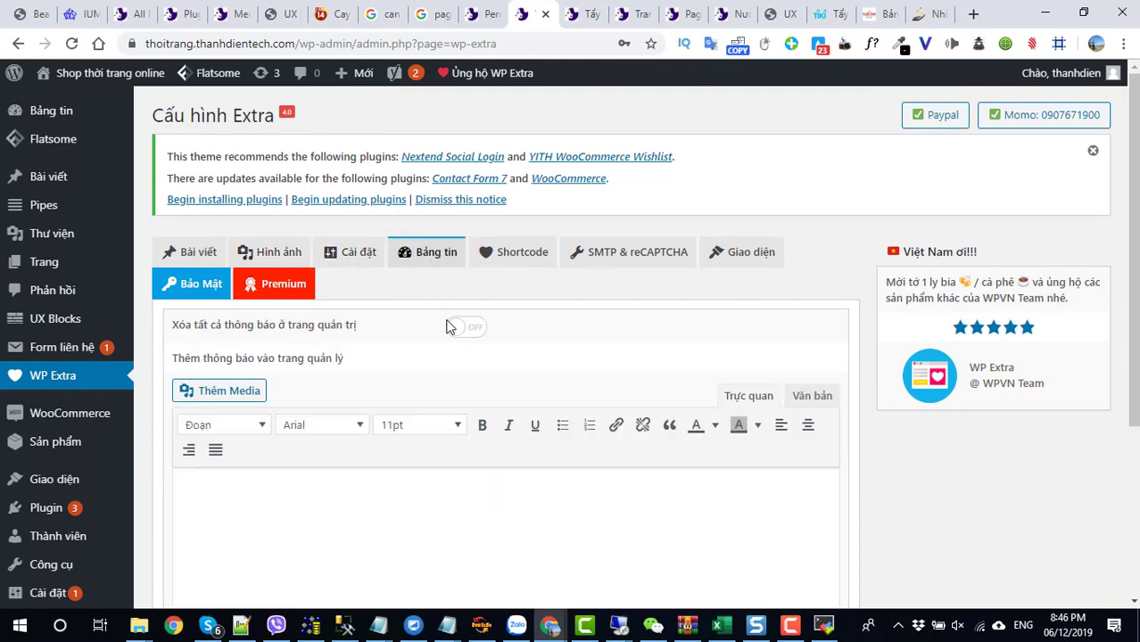
{"action": "left_click", "coordinate": [469, 329]}
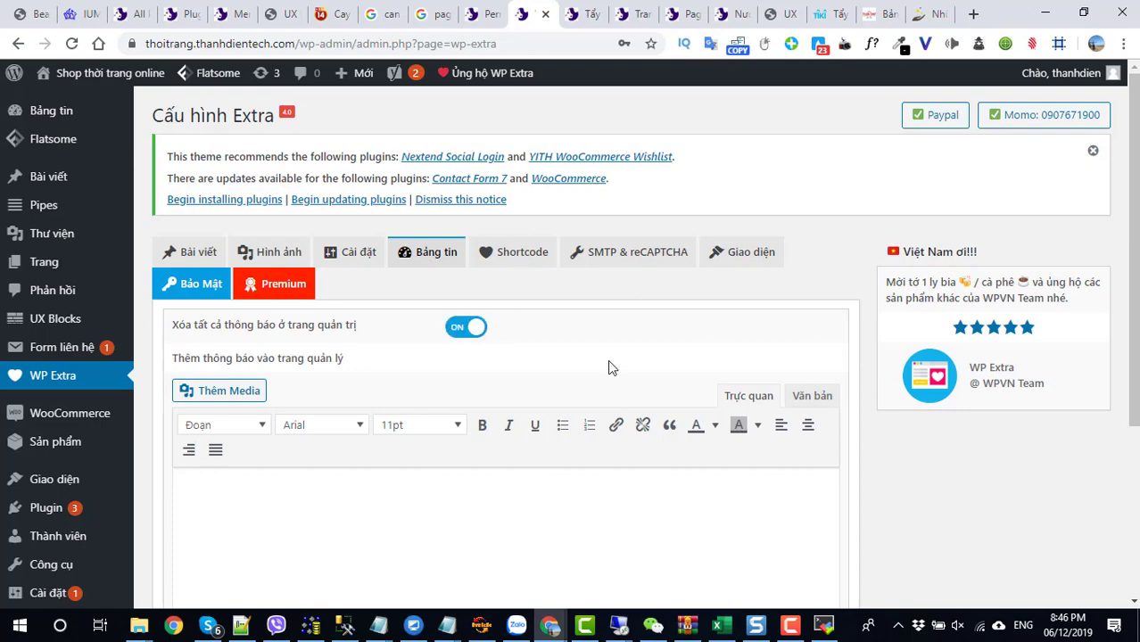
{"action": "scroll", "coordinate": [611, 364], "scroll_direction": "down", "scroll_amount": 3}
{"action": "left_click", "coordinate": [193, 535]}
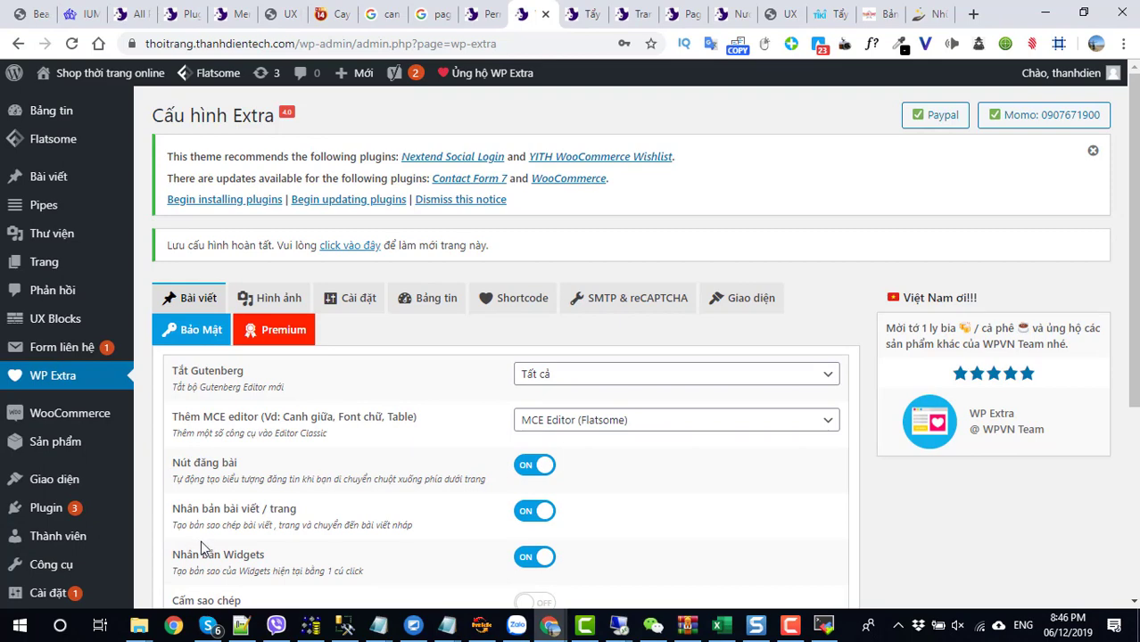
{"action": "left_click", "coordinate": [49, 178]}
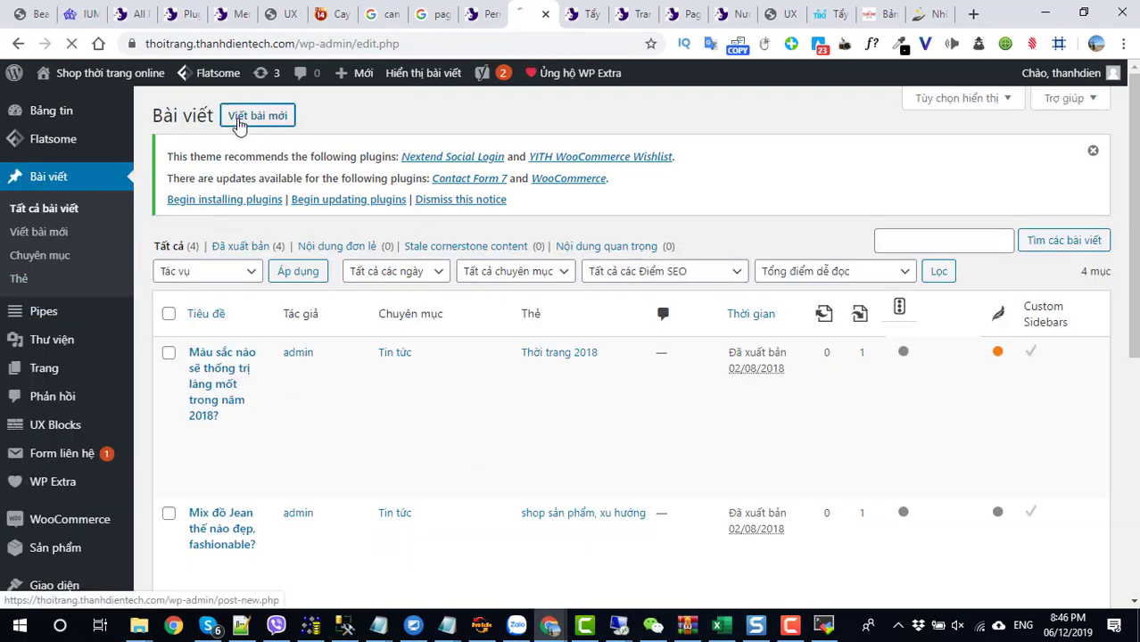
- Start a new post in the classic editor
{"action": "left_click", "coordinate": [238, 121]}
{"action": "scroll", "coordinate": [474, 517], "scroll_direction": "down", "scroll_amount": 2}
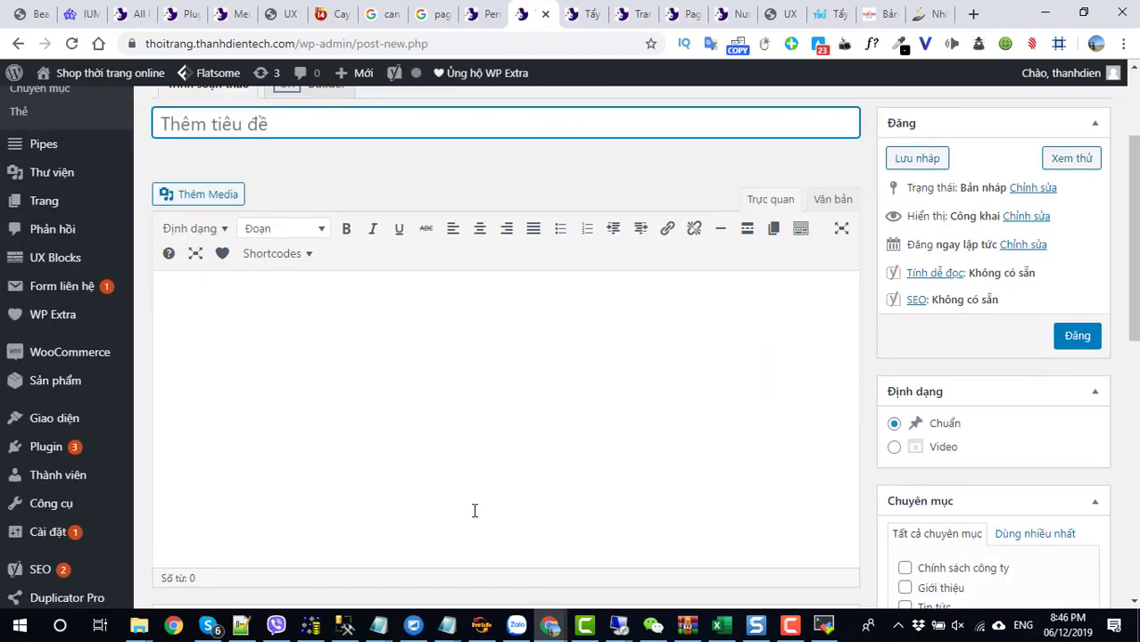
{"action": "left_click", "coordinate": [440, 365]}
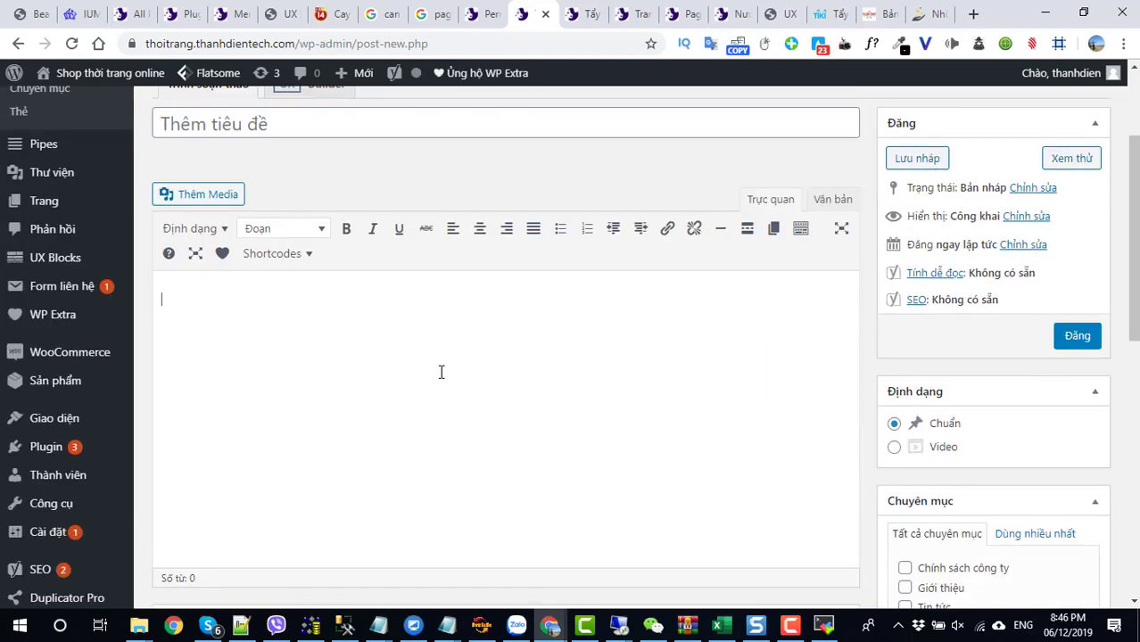
- Check the shop's footer links on the front-end tab, then return to the new post
{"action": "left_click", "coordinate": [630, 13]}
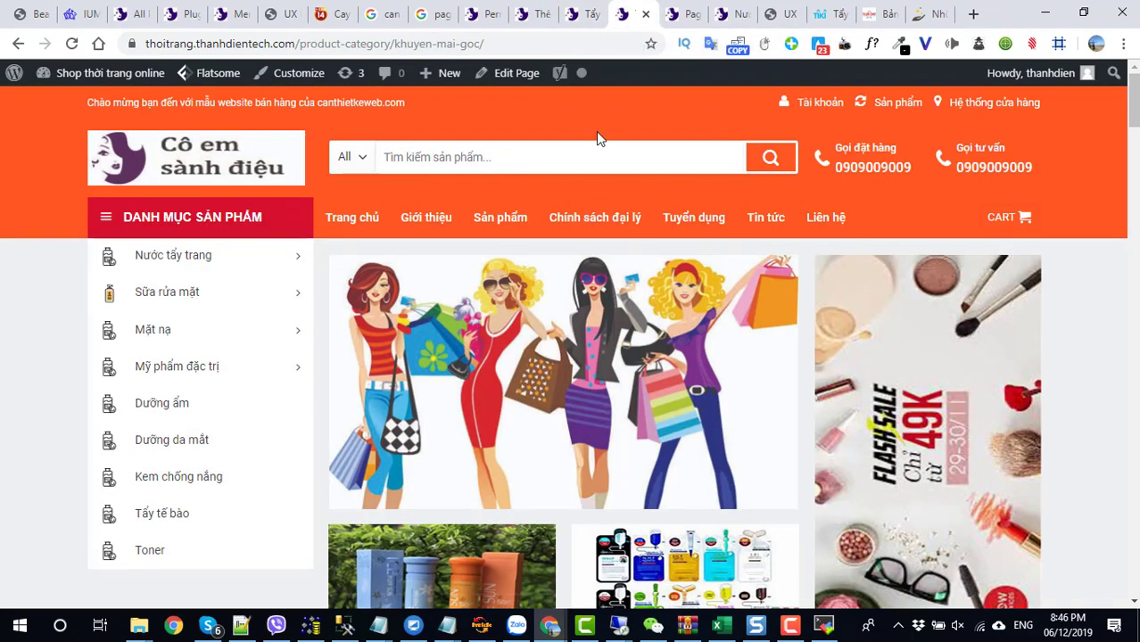
{"action": "scroll", "coordinate": [524, 356], "scroll_direction": "down", "scroll_amount": 5}
{"action": "scroll", "coordinate": [517, 366], "scroll_direction": "down", "scroll_amount": 15}
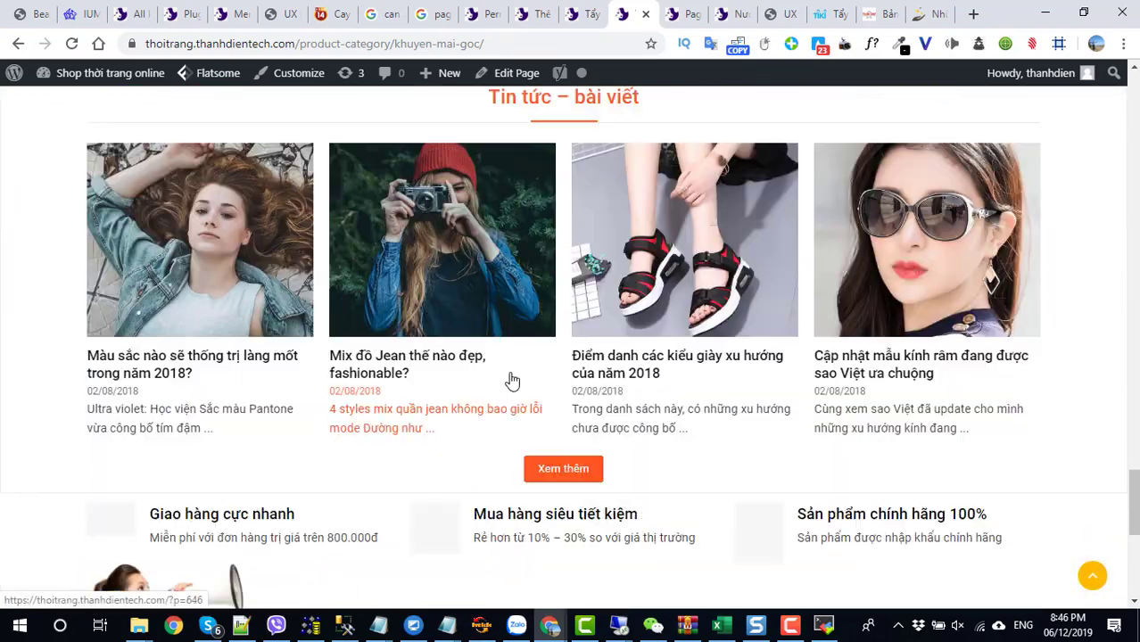
{"action": "scroll", "coordinate": [256, 298], "scroll_direction": "up", "scroll_amount": 2}
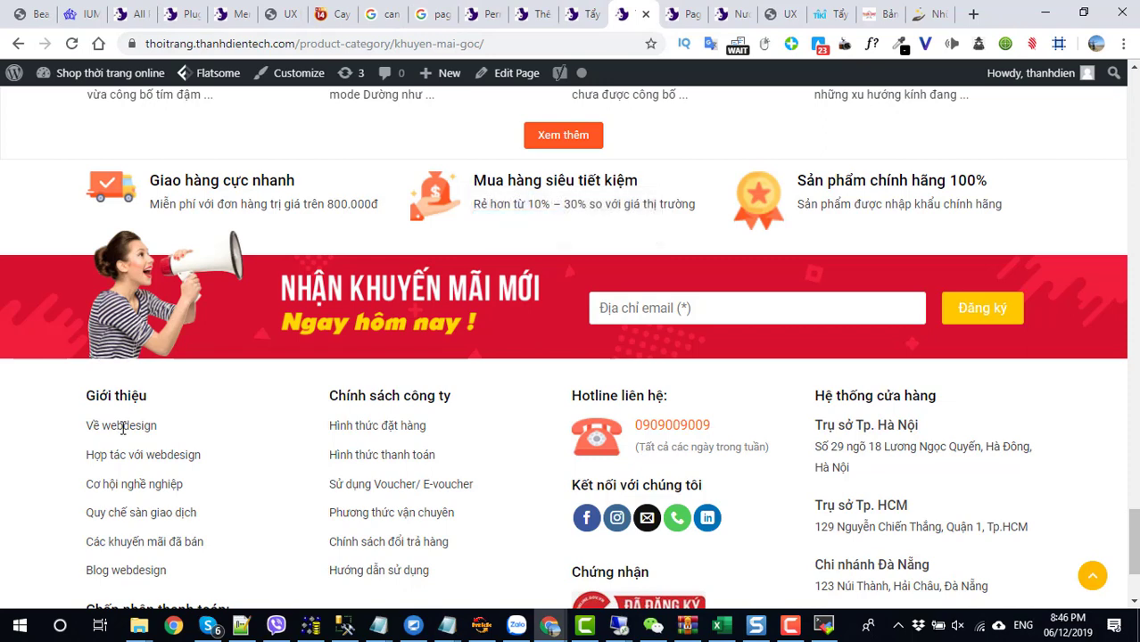
{"action": "left_click_drag", "start_coordinate": [165, 427], "coordinate": [268, 441]}
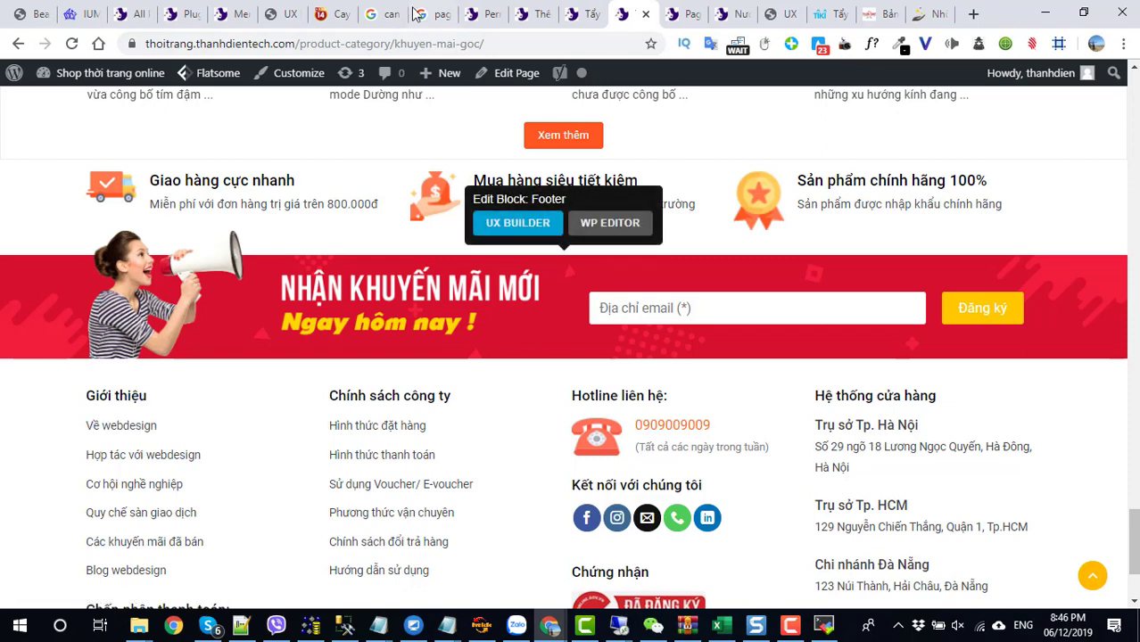
{"action": "left_click", "coordinate": [482, 14]}
{"action": "left_click", "coordinate": [535, 15]}
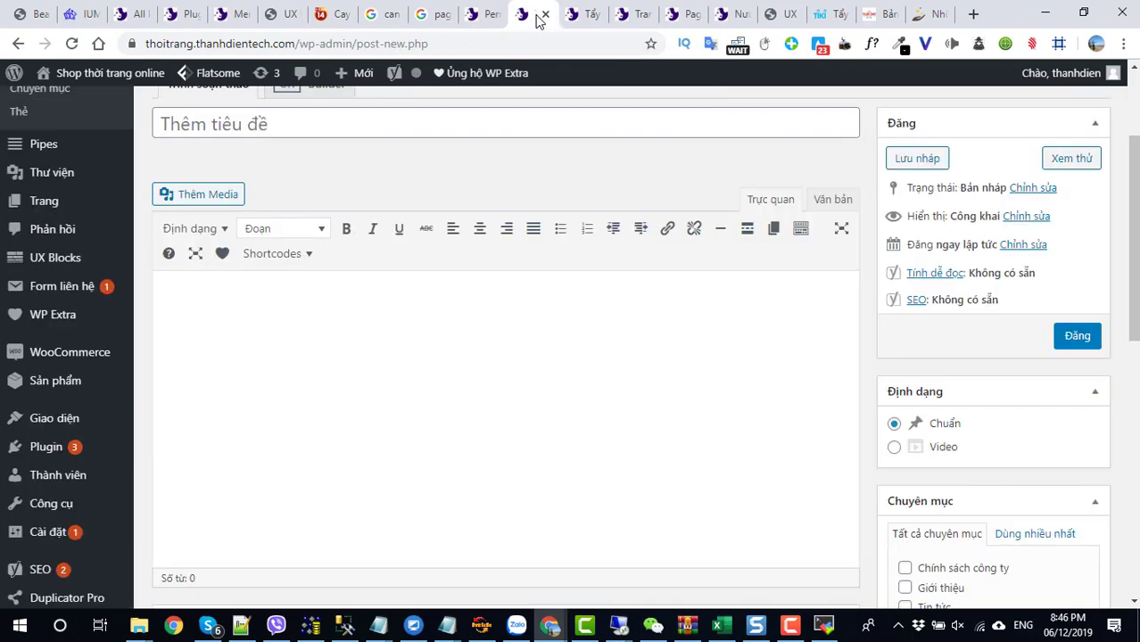
- Title the post 'Giới thiệu về shop' and paste the title into the body
{"action": "left_click", "coordinate": [238, 117]}
{"action": "type", "text": "g"}
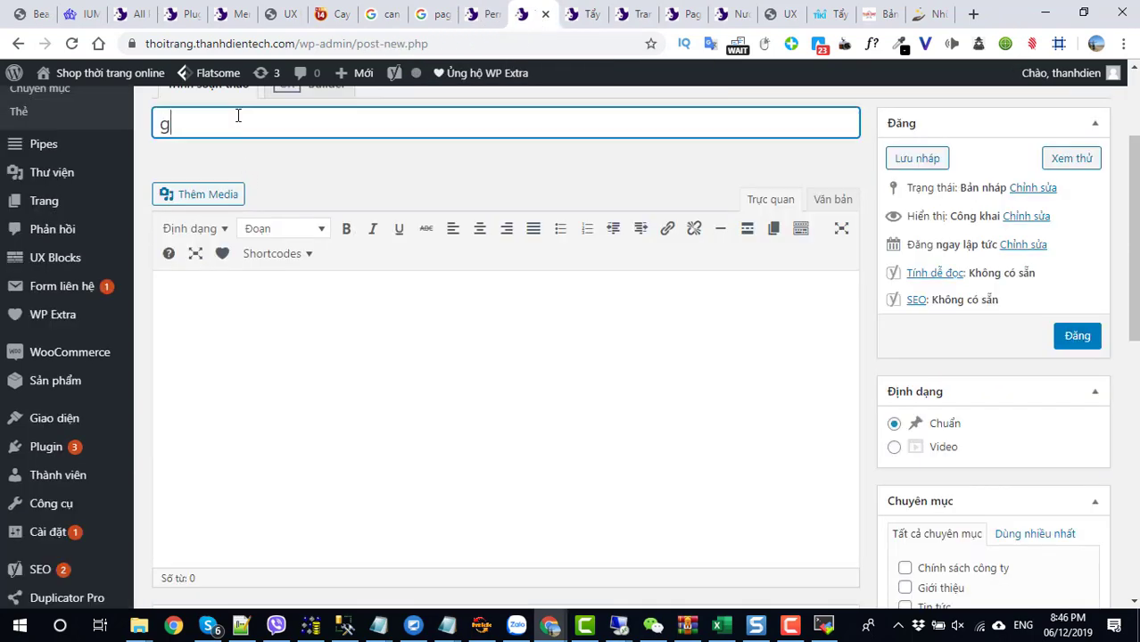
{"action": "key", "text": "BackSpace"}
{"action": "type", "text": "Gioi7"}
{"action": "key", "text": "BackSpace"}
{"action": "key", "text": "BackSpace"}
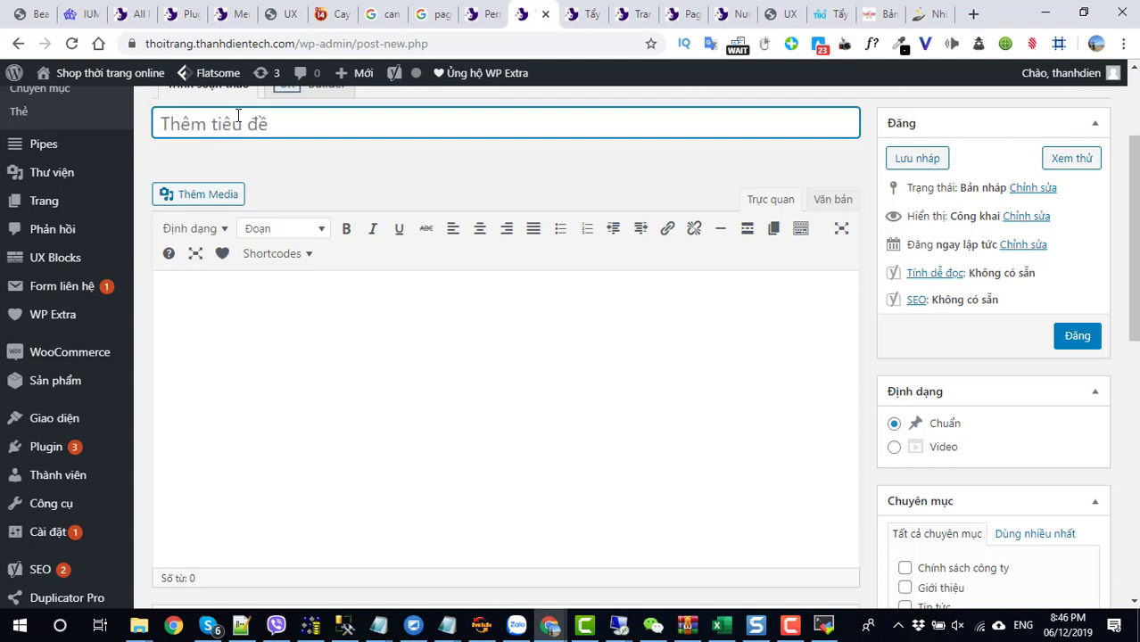
{"action": "type", "text": "Giơi th"}
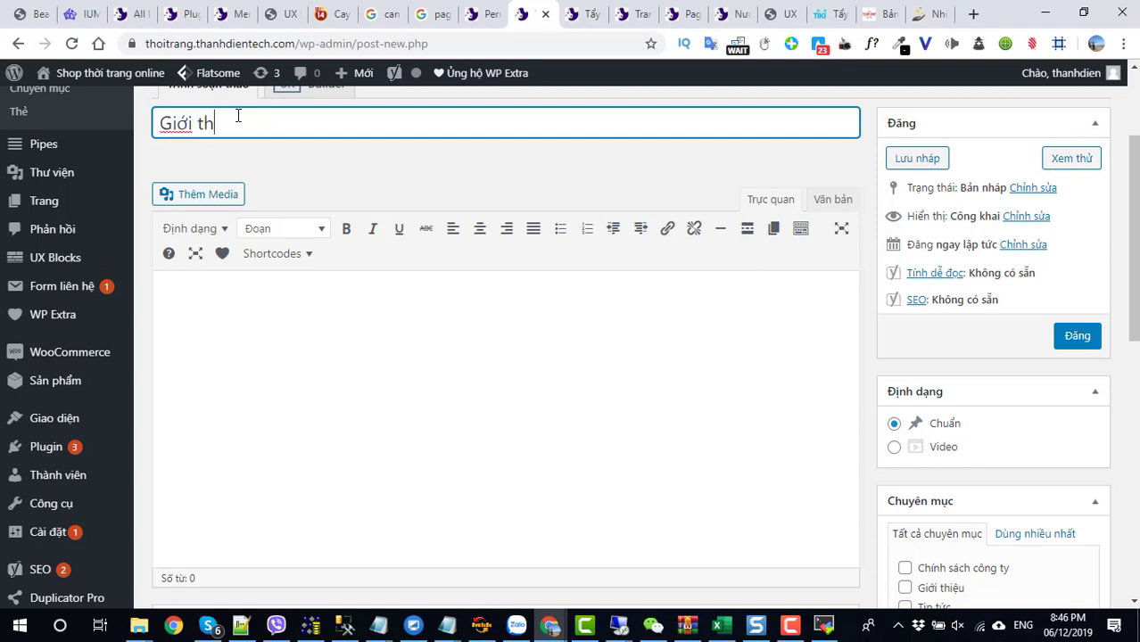
{"action": "type", "text": "iêu ve shopp"}
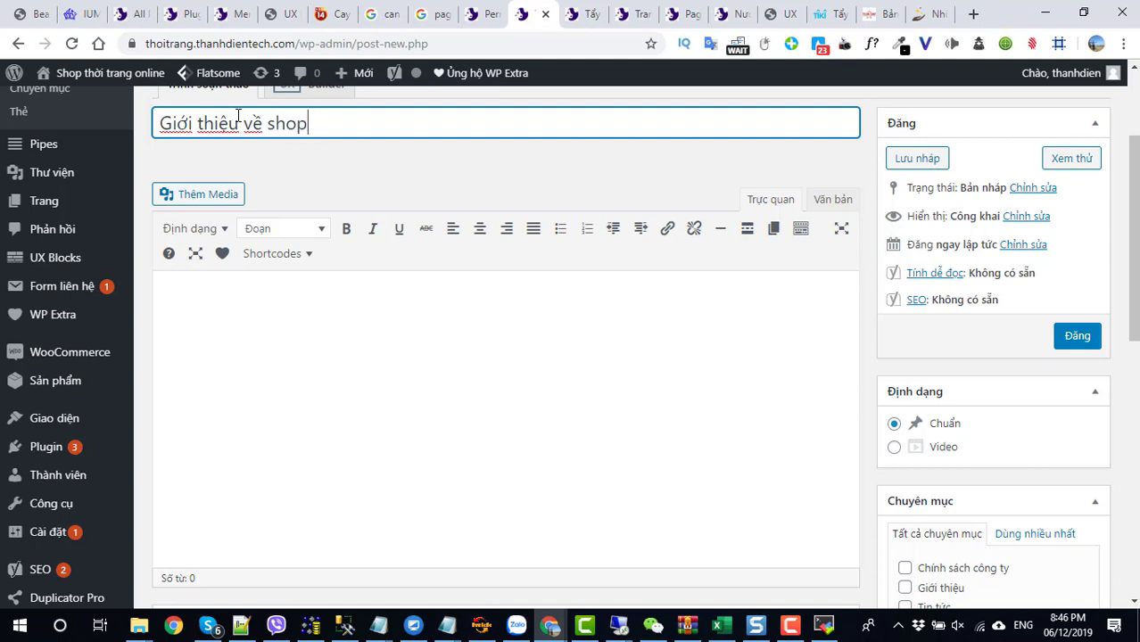
{"action": "key", "text": "ctrl+a"}
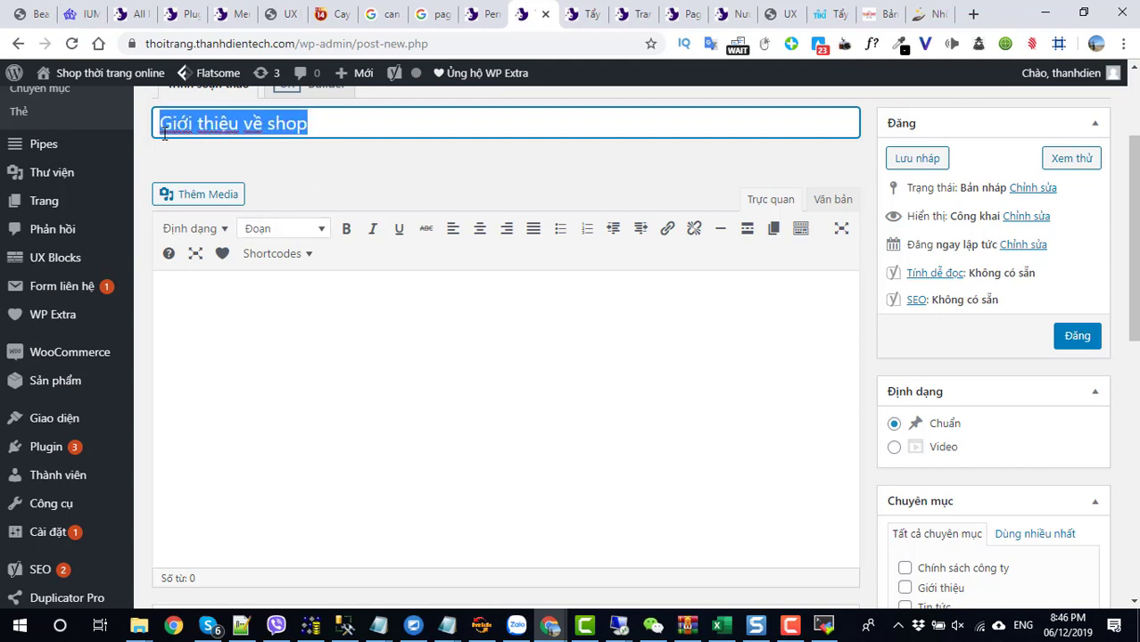
{"action": "key", "text": "ctrl+c"}
{"action": "left_click", "coordinate": [221, 300]}
{"action": "key", "text": "ctrl+v"}
{"action": "scroll", "coordinate": [606, 325], "scroll_direction": "down", "scroll_amount": 2}
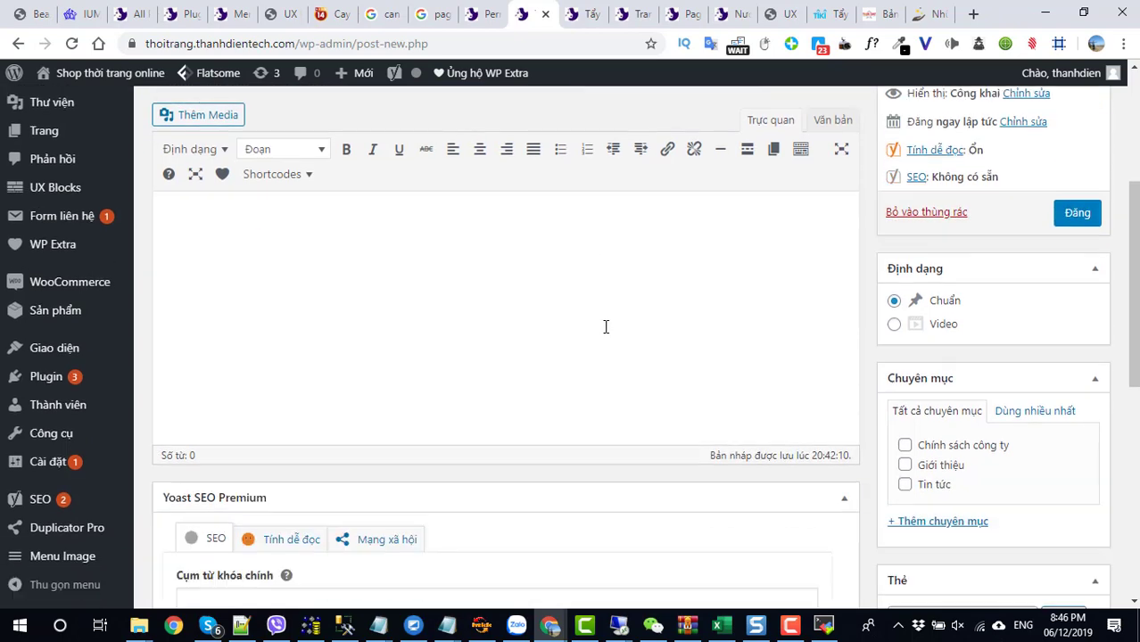
{"action": "scroll", "coordinate": [1040, 310], "scroll_direction": "up", "scroll_amount": 2}
{"action": "scroll", "coordinate": [1008, 298], "scroll_direction": "down", "scroll_amount": 6}
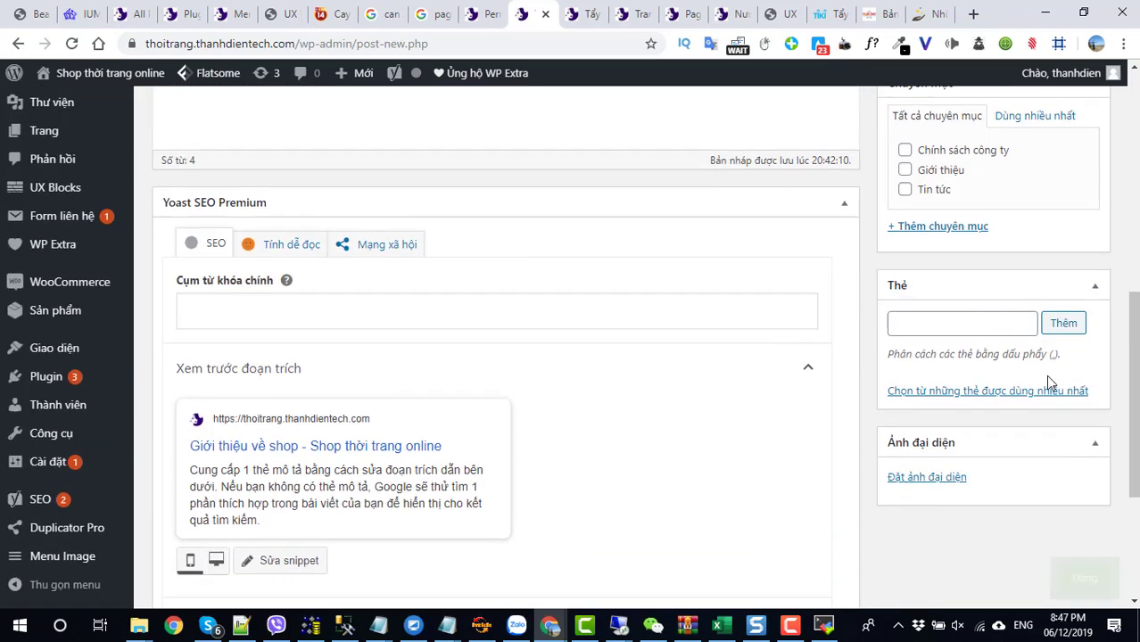
- Set the shopping-women image as the post's featured image
{"action": "left_click", "coordinate": [926, 310]}
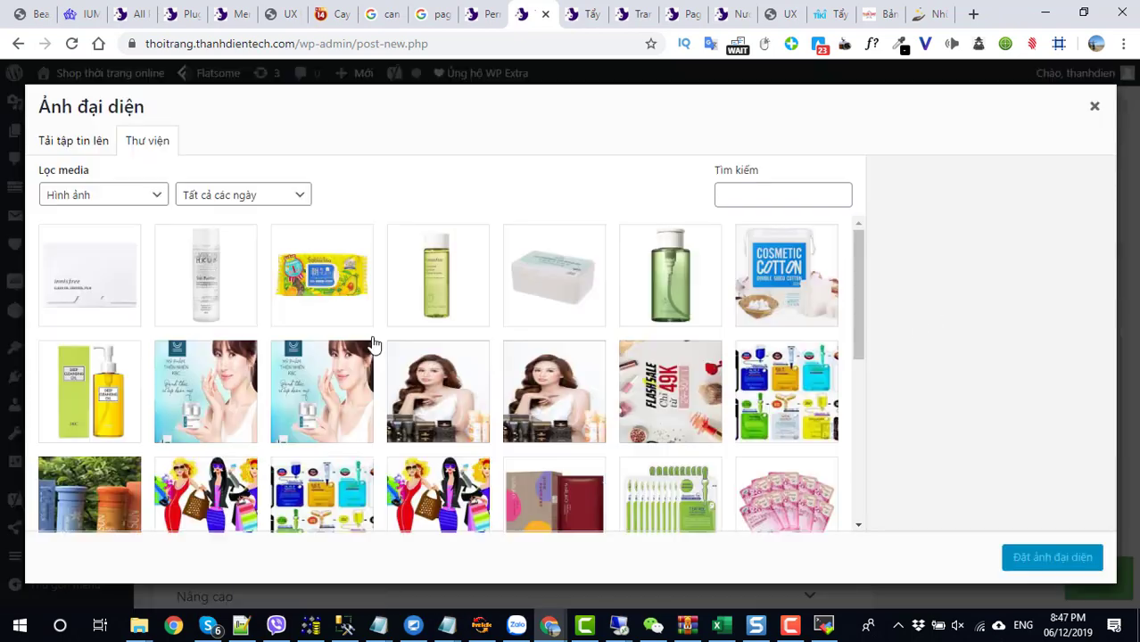
{"action": "scroll", "coordinate": [352, 375], "scroll_direction": "down", "scroll_amount": 5}
{"action": "scroll", "coordinate": [353, 375], "scroll_direction": "up", "scroll_amount": 3}
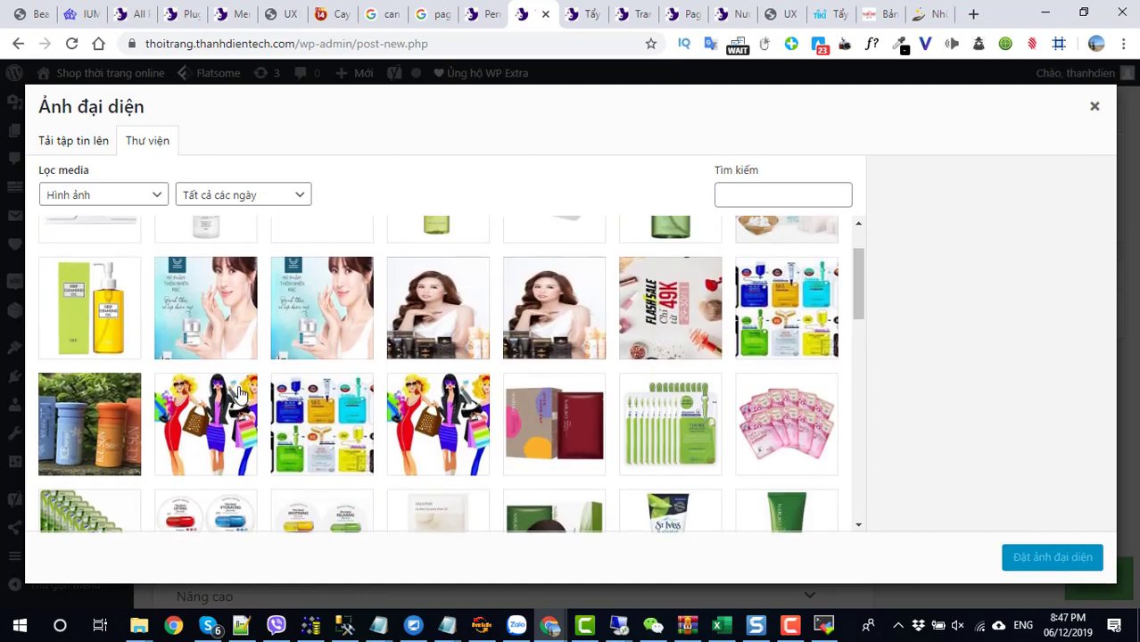
{"action": "left_click", "coordinate": [239, 399]}
{"action": "left_click", "coordinate": [1042, 558]}
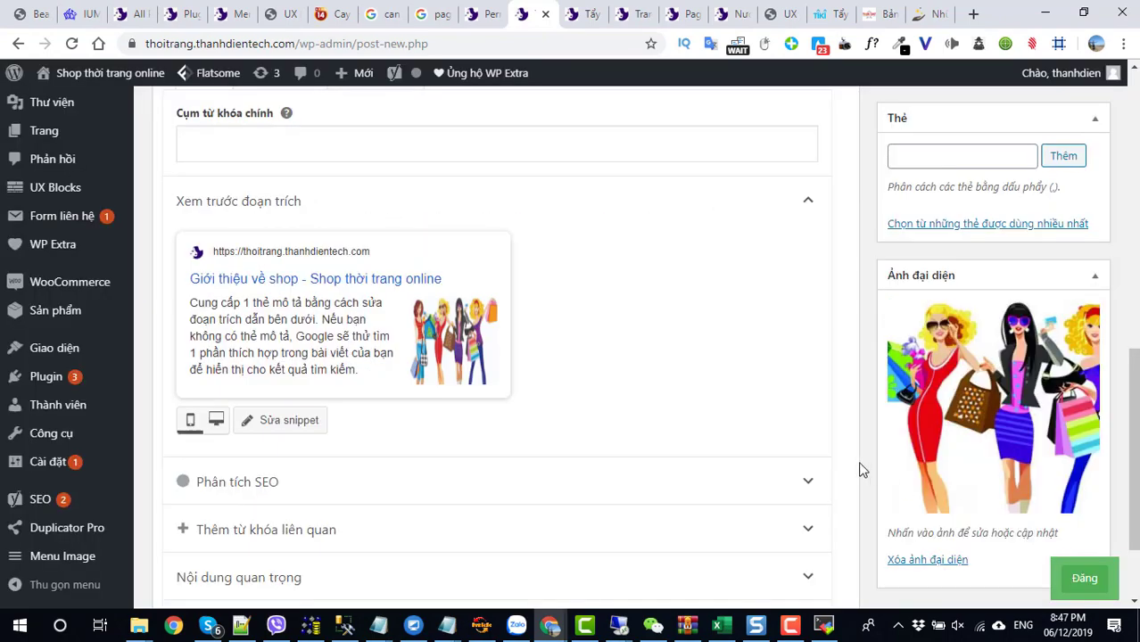
{"action": "scroll", "coordinate": [504, 439], "scroll_direction": "down", "scroll_amount": 1}
{"action": "scroll", "coordinate": [349, 438], "scroll_direction": "up", "scroll_amount": 4}
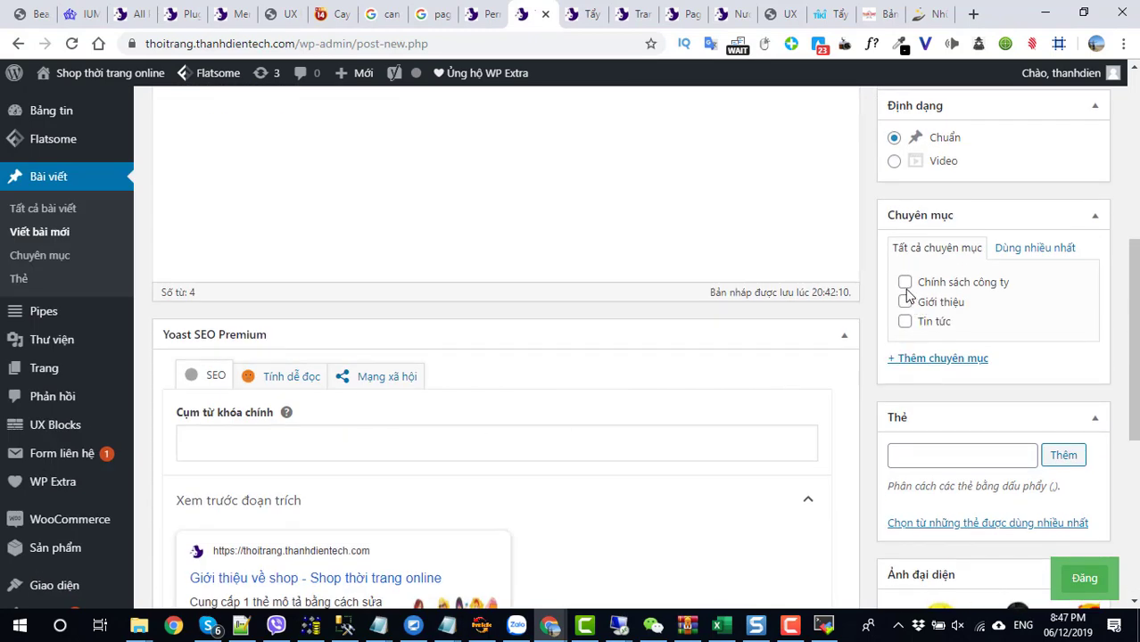
- File the post under Giới thiệu, publish it, then update it
{"action": "left_click", "coordinate": [905, 302]}
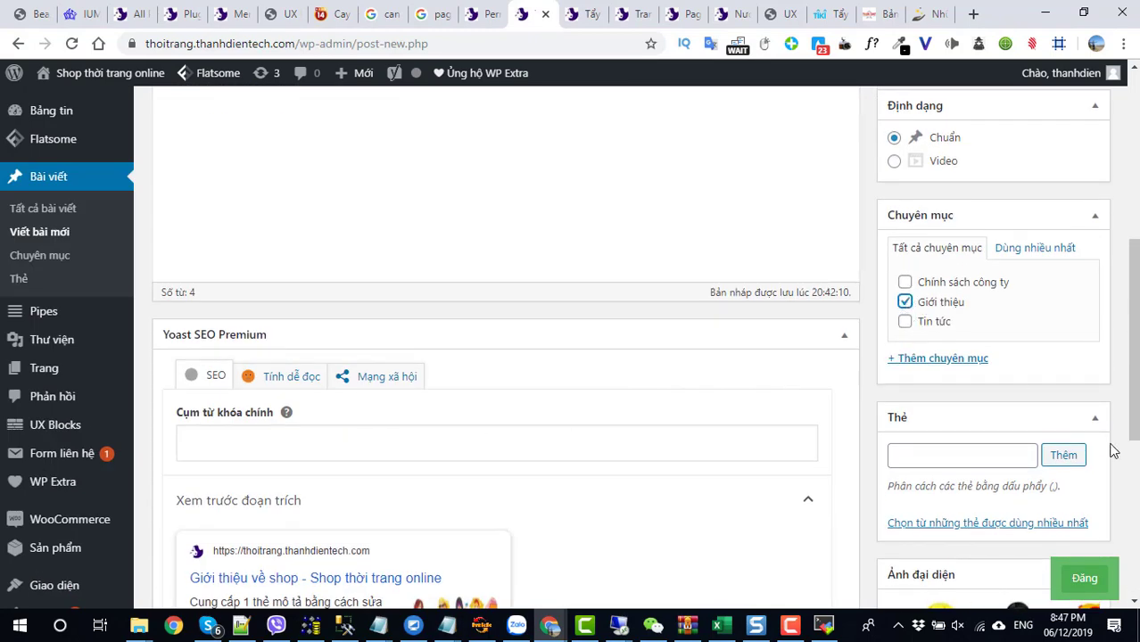
{"action": "left_click", "coordinate": [1084, 579]}
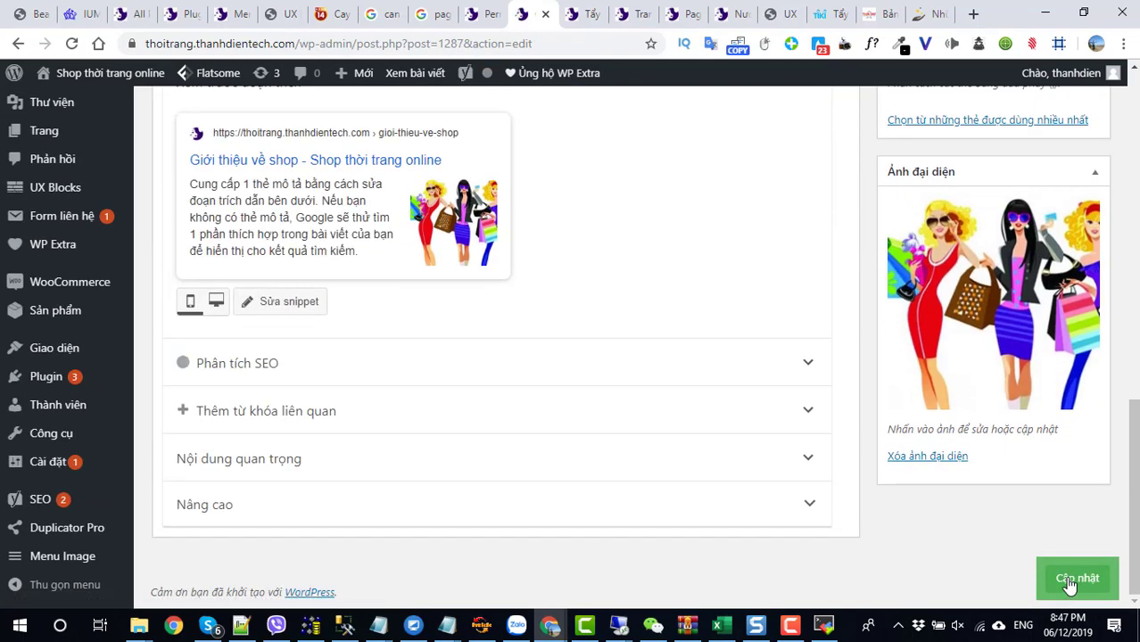
{"action": "left_click", "coordinate": [1070, 582]}
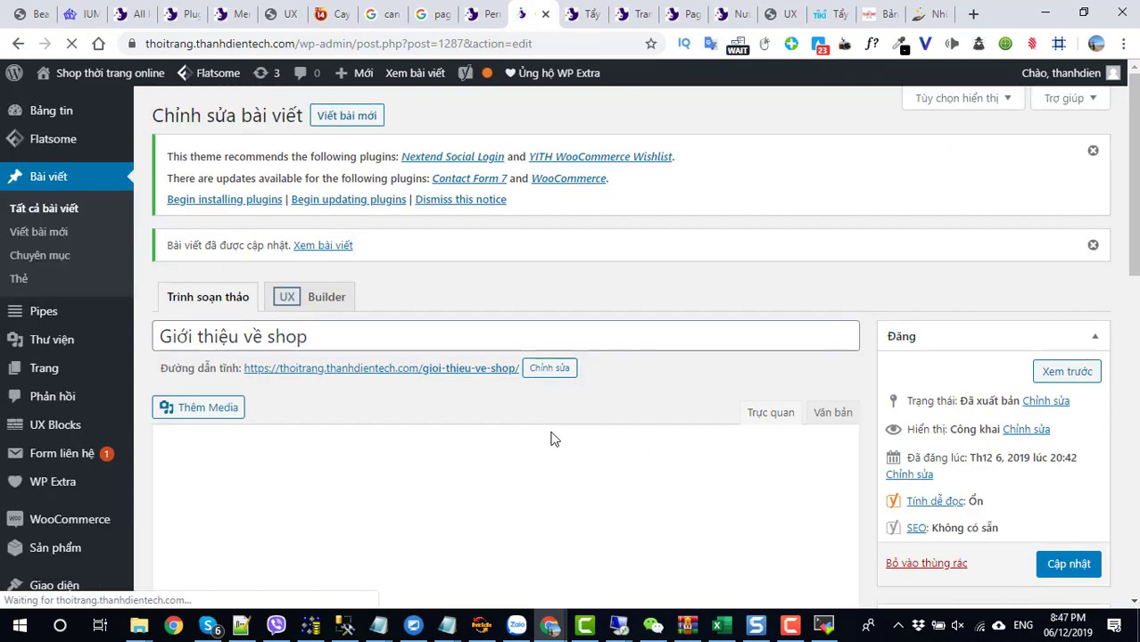
- Open the post's permalink in a new tab and view the live page
{"action": "right_click", "coordinate": [425, 380]}
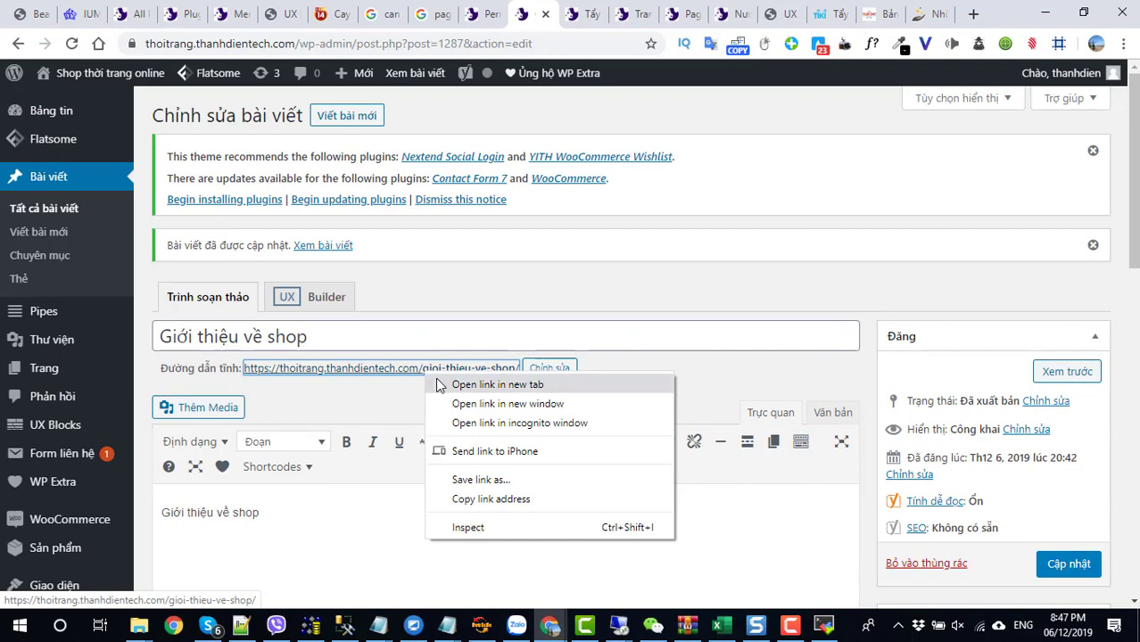
{"action": "left_click", "coordinate": [439, 389]}
{"action": "left_click", "coordinate": [559, 12]}
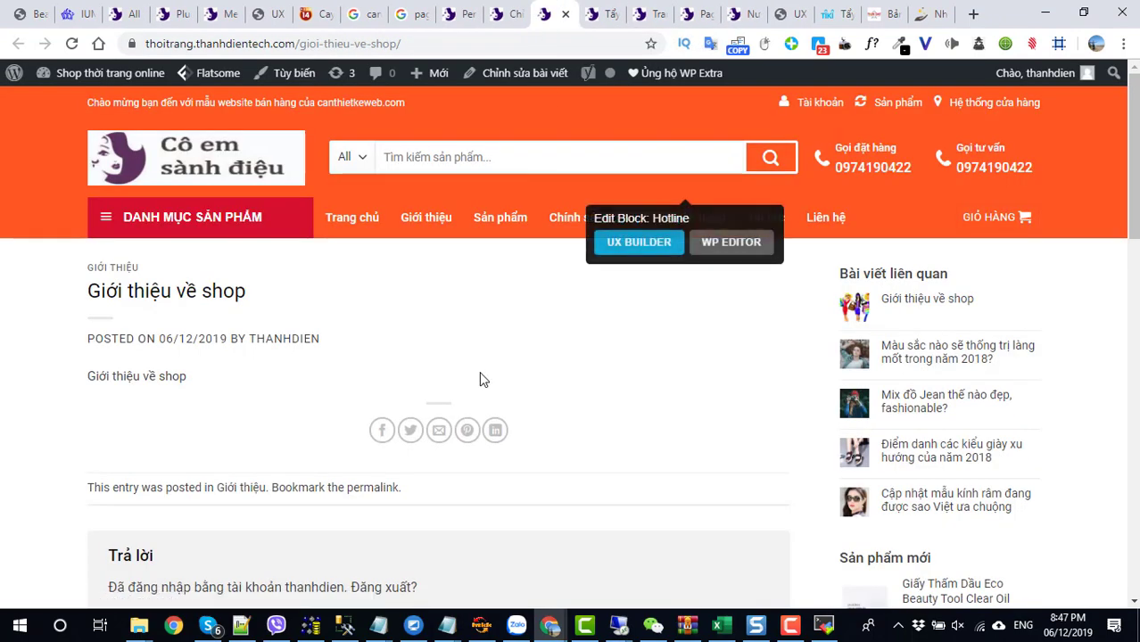
{"action": "scroll", "coordinate": [478, 371], "scroll_direction": "down", "scroll_amount": 4}
{"action": "scroll", "coordinate": [479, 381], "scroll_direction": "up", "scroll_amount": 4}
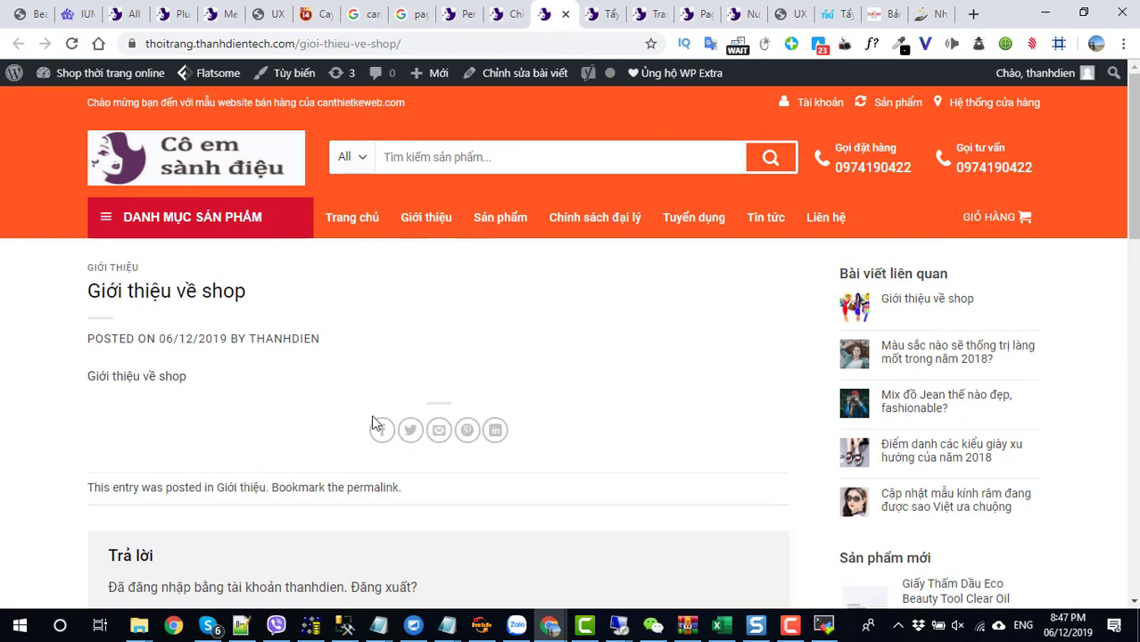
{"action": "scroll", "coordinate": [373, 422], "scroll_direction": "down", "scroll_amount": 10}
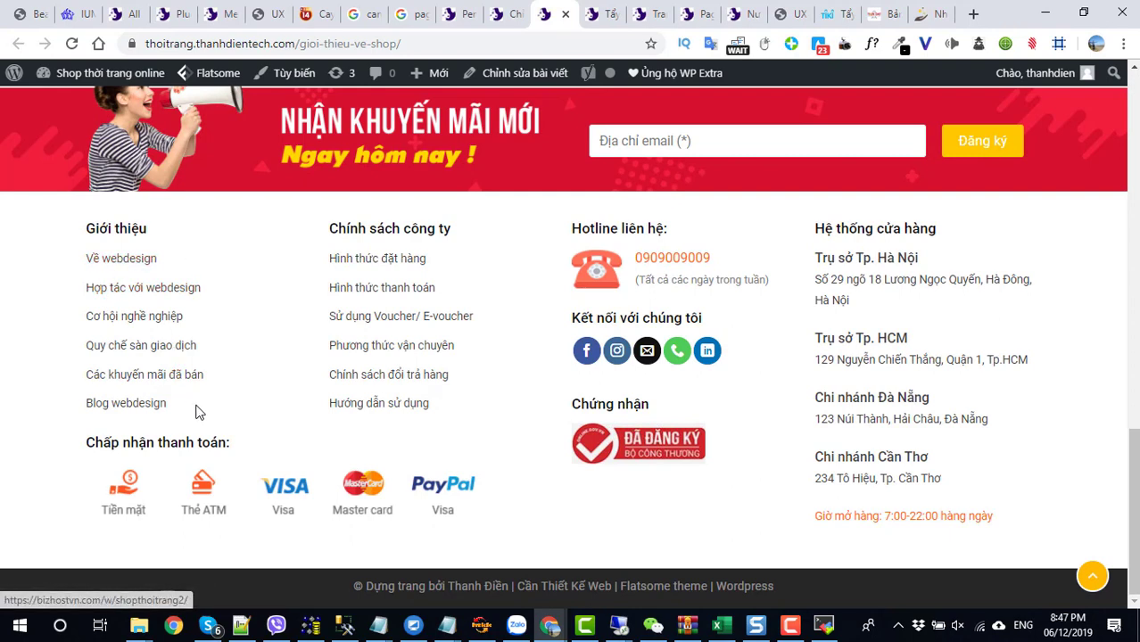
- Inspect the Giới thiệu and Chính sách công ty footer links, then copy the post's URL
{"action": "left_click_drag", "start_coordinate": [198, 413], "coordinate": [85, 250]}
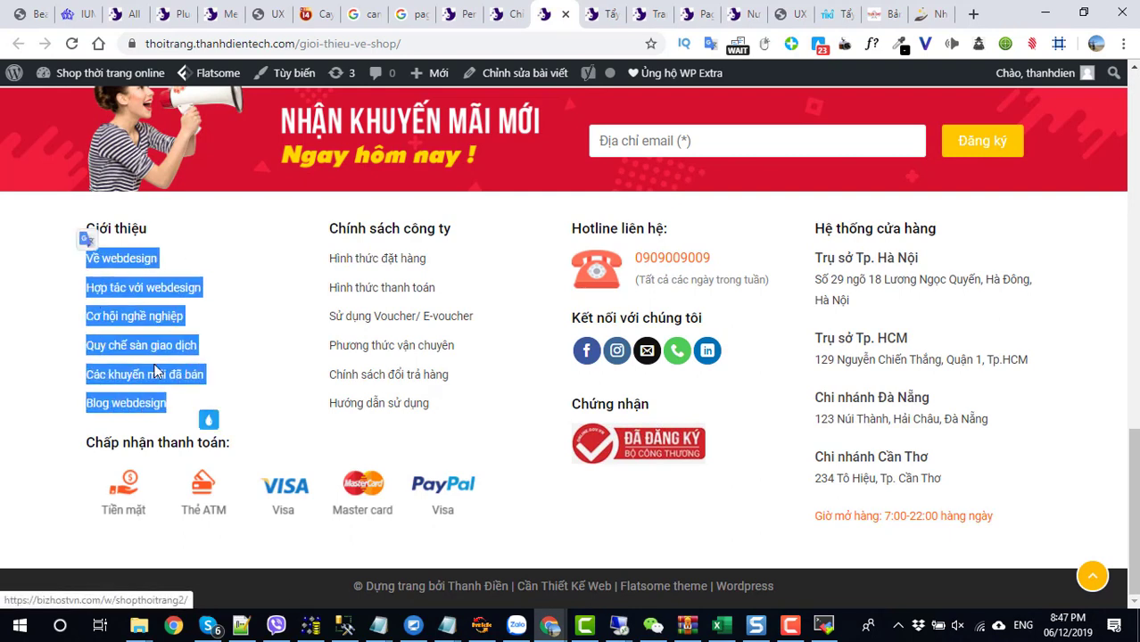
{"action": "left_click", "coordinate": [243, 395]}
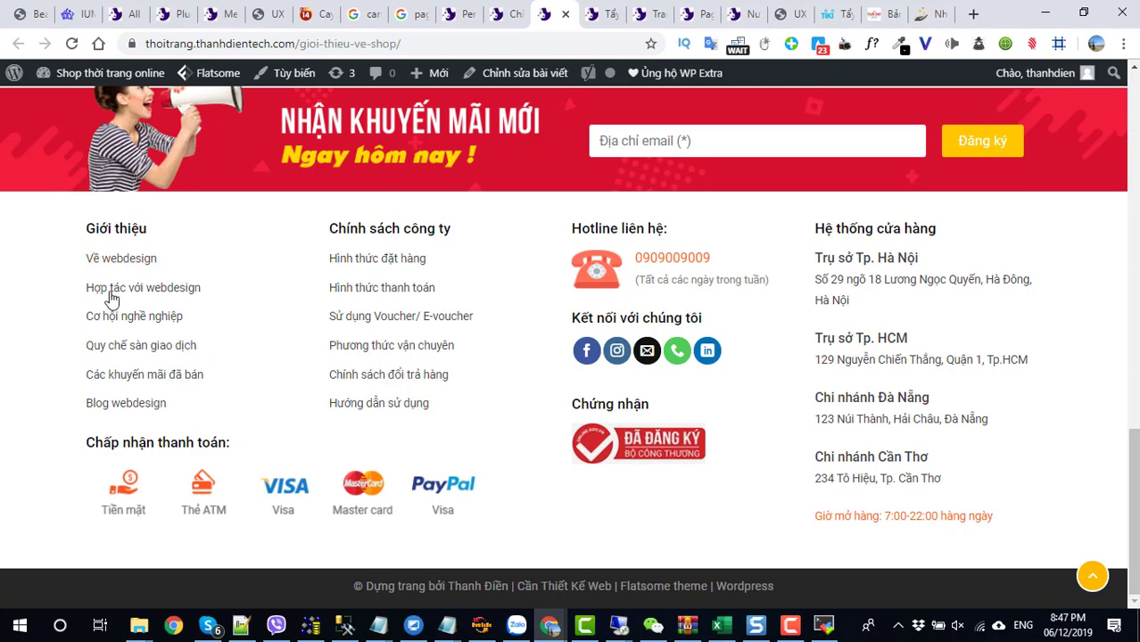
{"action": "left_click_drag", "start_coordinate": [462, 409], "coordinate": [334, 259]}
{"action": "left_click", "coordinate": [288, 273]}
{"action": "left_click", "coordinate": [505, 15]}
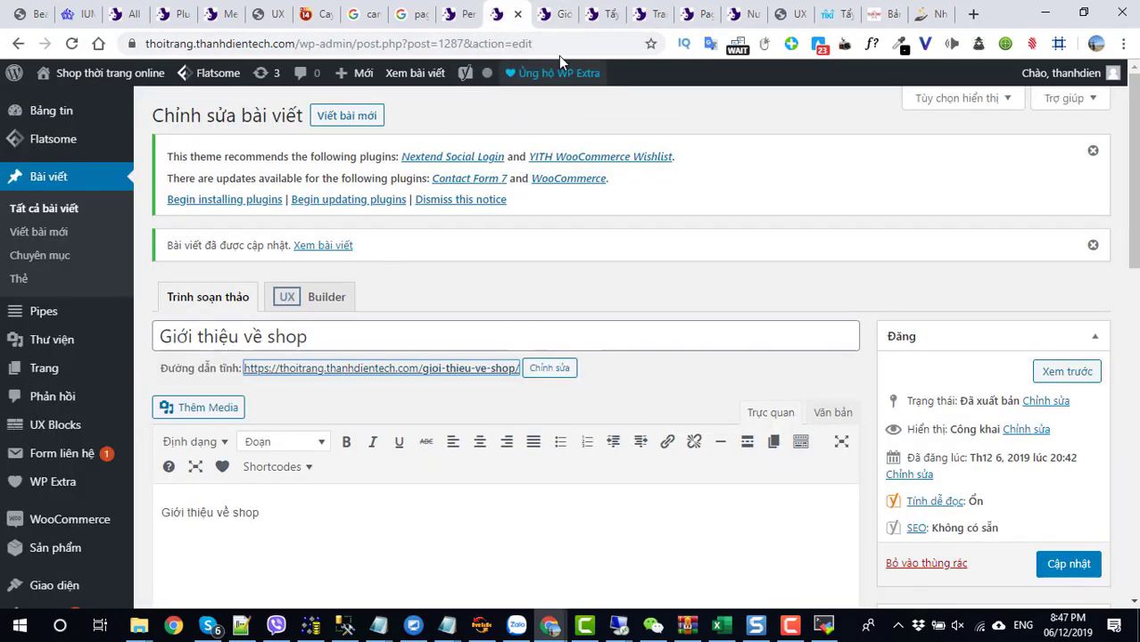
{"action": "left_click", "coordinate": [558, 15]}
{"action": "left_click", "coordinate": [455, 44]}
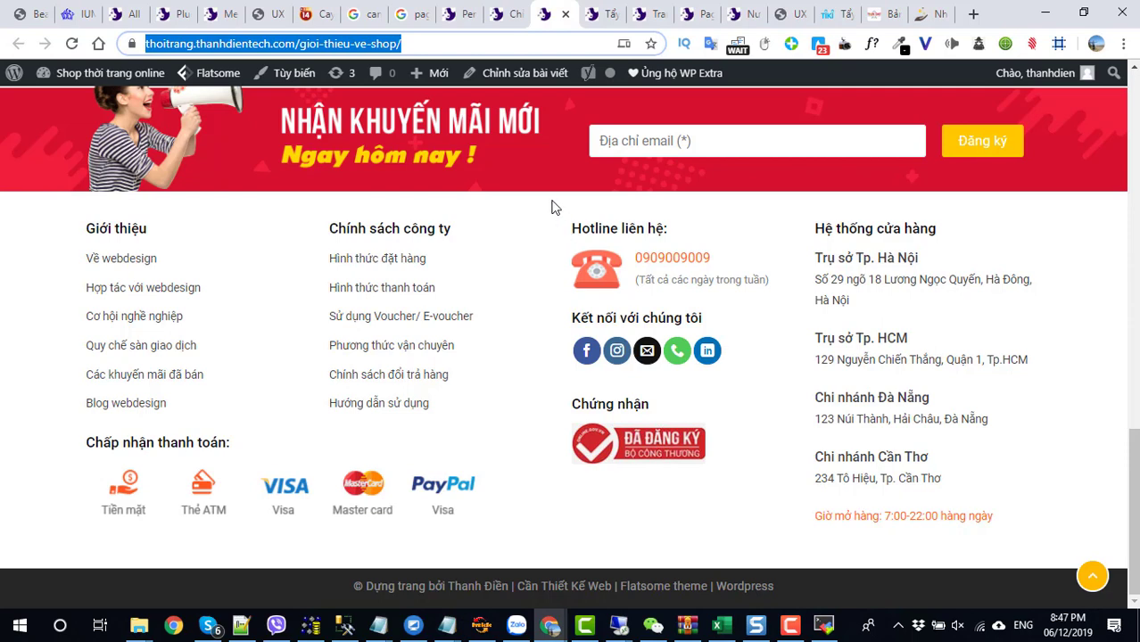
{"action": "mouse_move", "coordinate": [535, 241]}
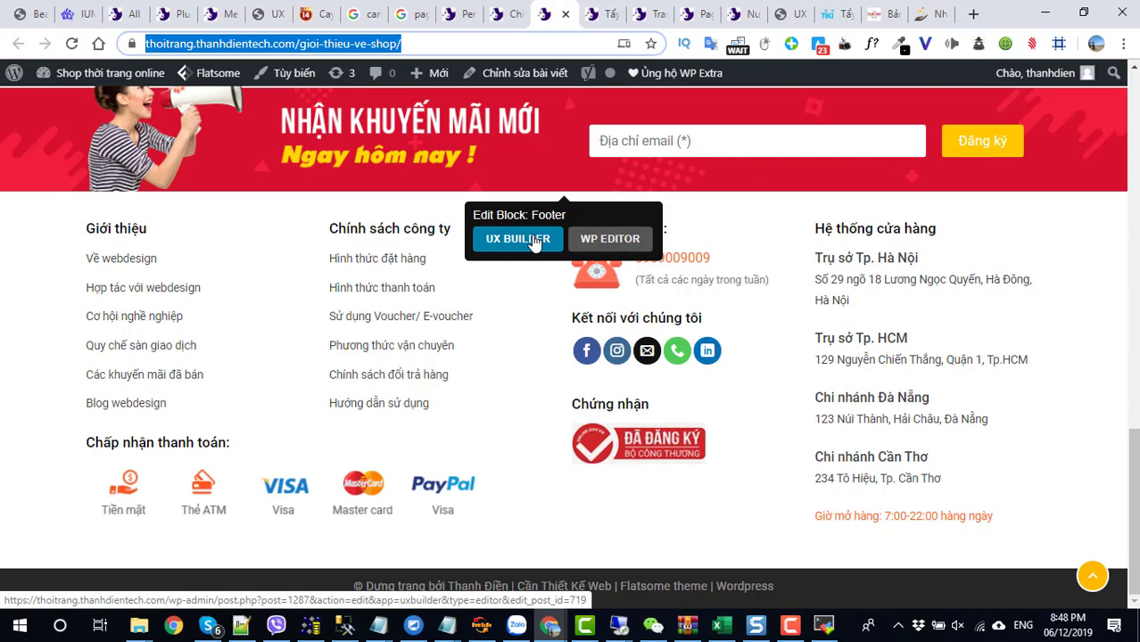
- In UX Builder's footer Giới thiệu text element, unlink Về webdesign and retype it as Về cửa hàng
{"action": "left_click", "coordinate": [535, 240]}
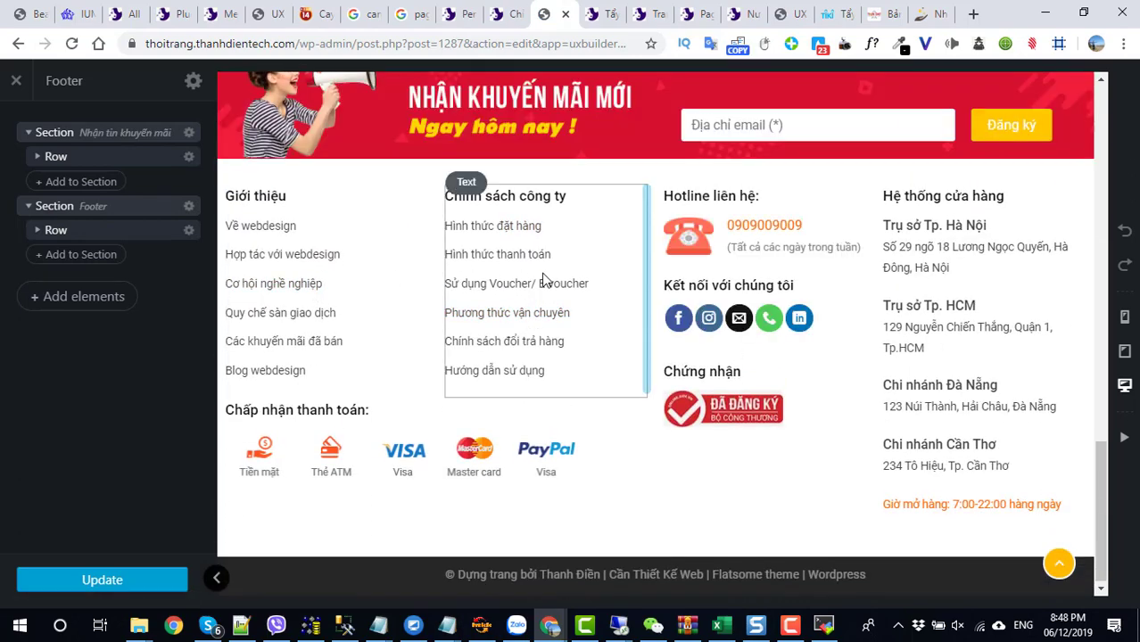
{"action": "left_click", "coordinate": [356, 285]}
{"action": "left_click", "coordinate": [150, 279]}
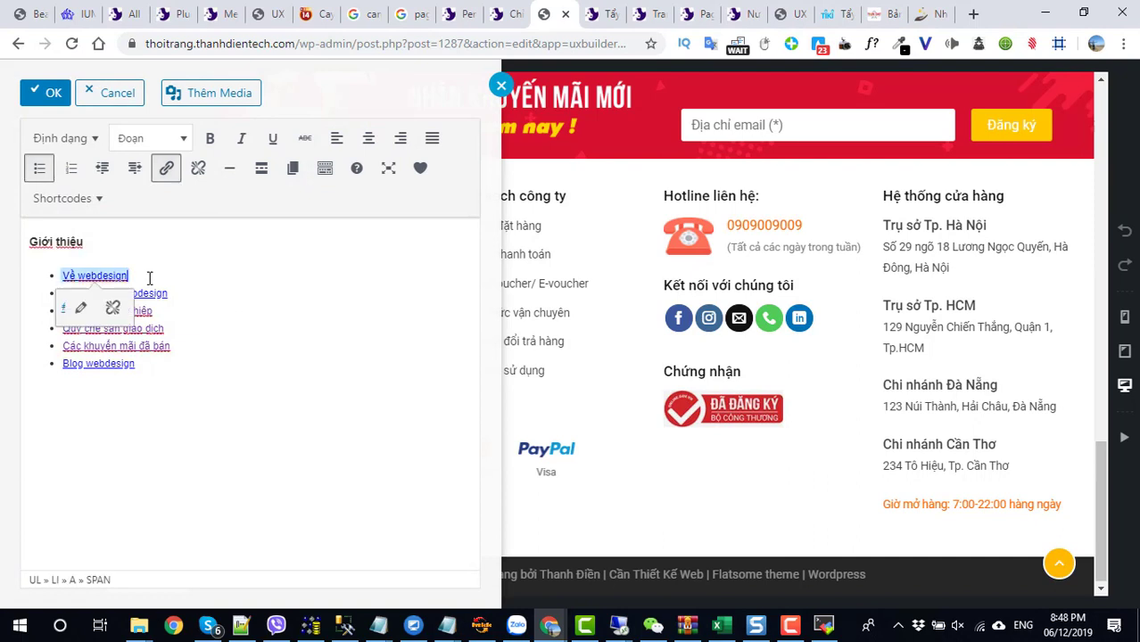
{"action": "left_click", "coordinate": [111, 312]}
{"action": "left_click_drag", "start_coordinate": [128, 276], "coordinate": [65, 274]}
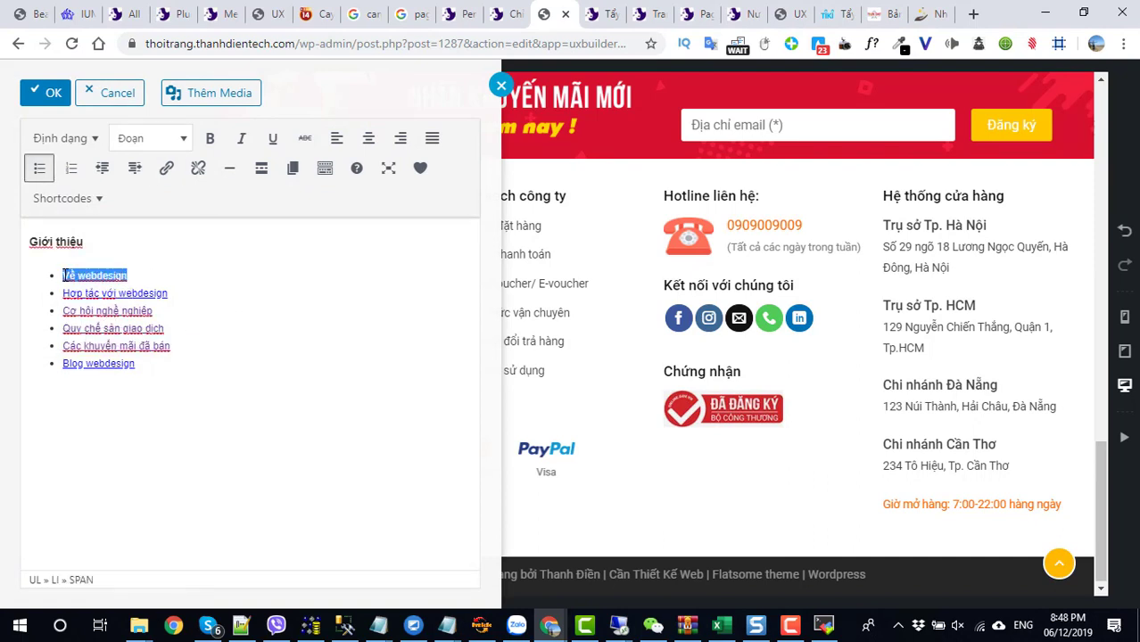
{"action": "left_click", "coordinate": [154, 272]}
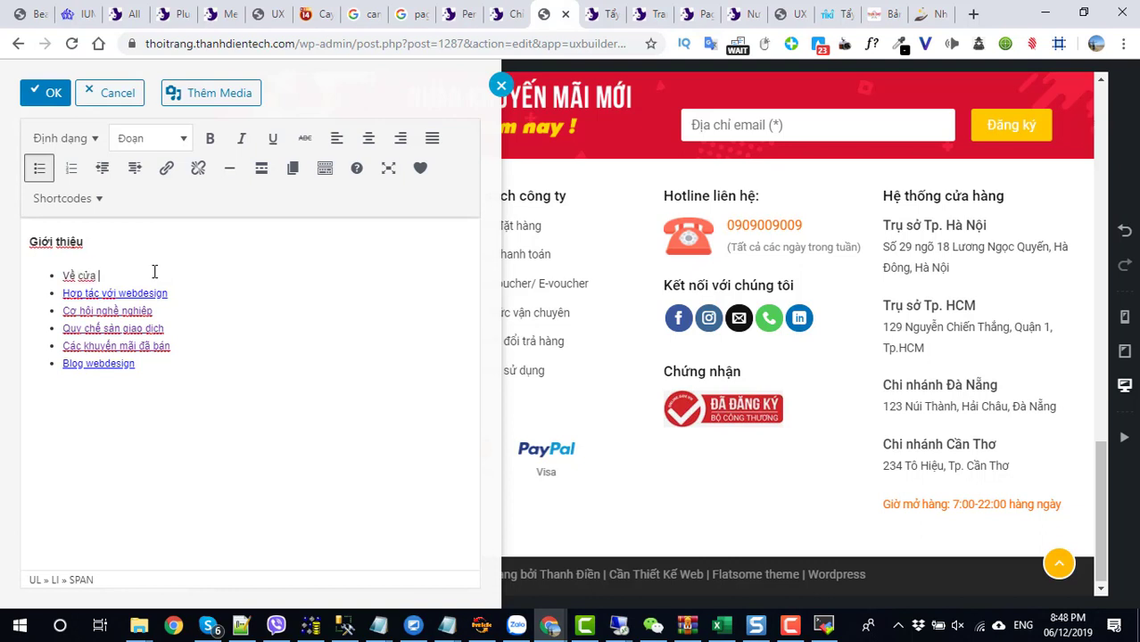
{"action": "triple_click", "coordinate": [64, 276]}
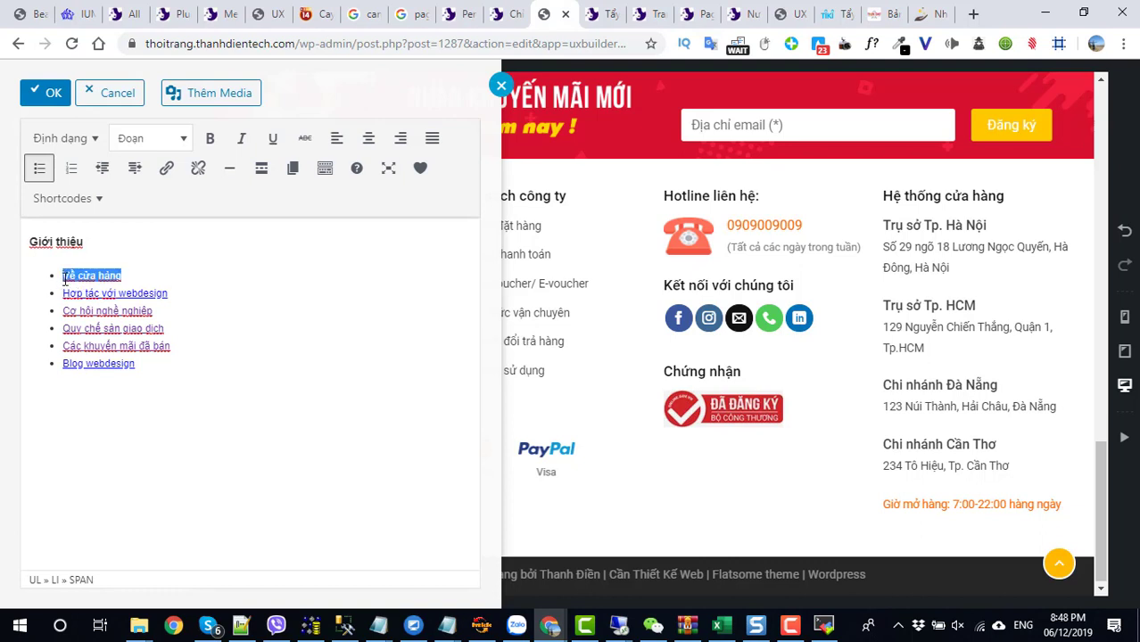
- Link Về cửa hàng to the copied post URL, unlink Hợp tác với webdesign, and apply the changes
{"action": "left_click", "coordinate": [168, 171]}
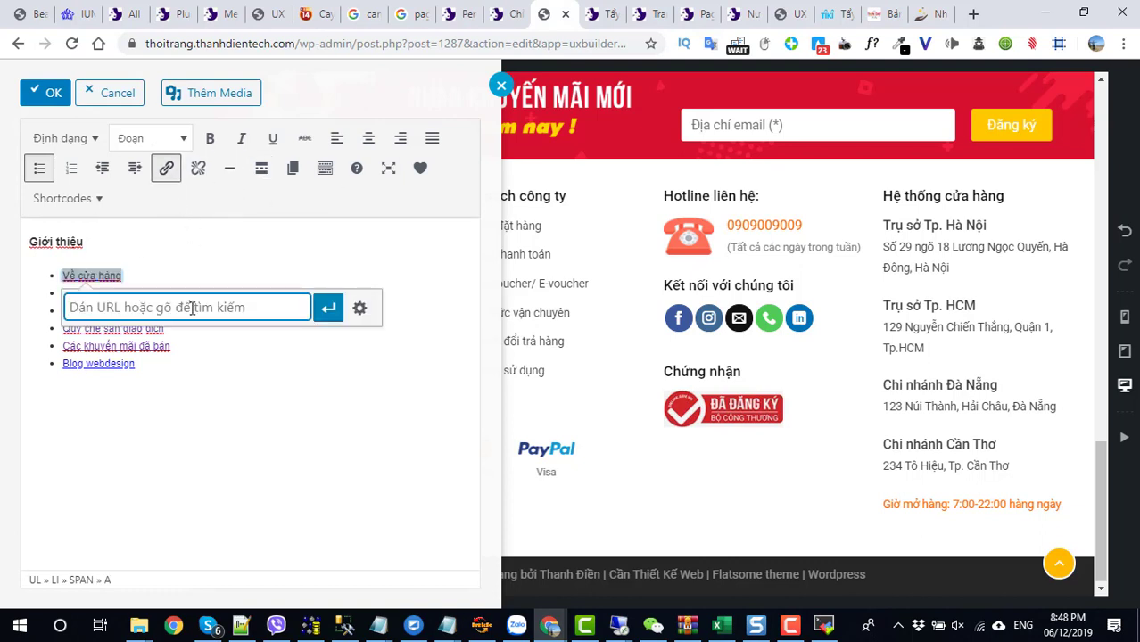
{"action": "key", "text": "ctrl+v"}
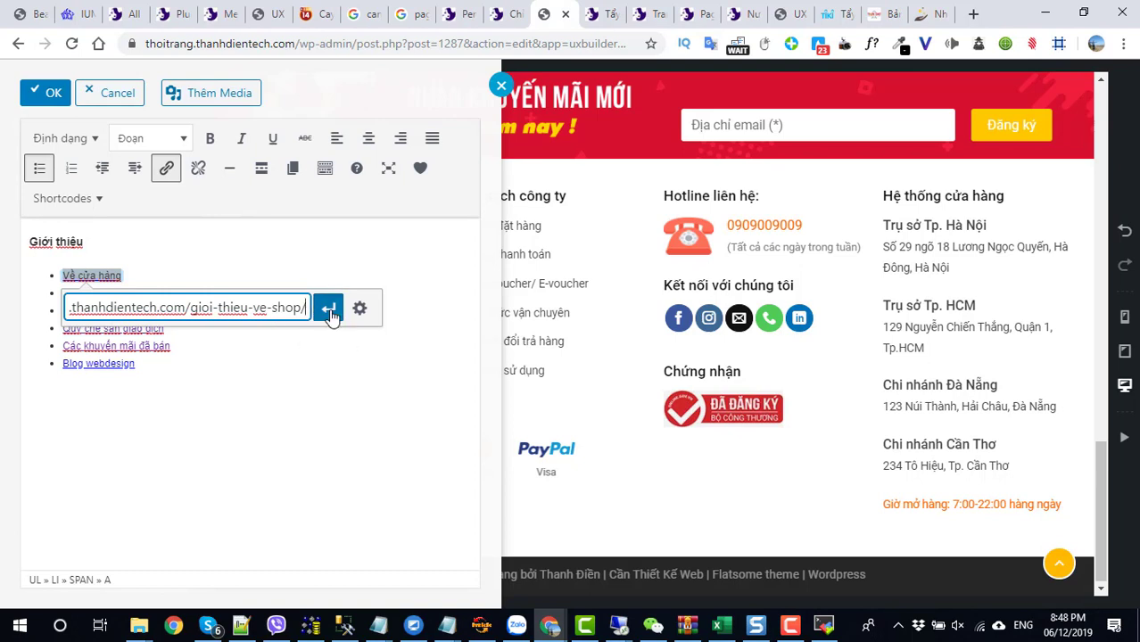
{"action": "left_click", "coordinate": [329, 309]}
{"action": "left_click", "coordinate": [229, 361]}
{"action": "left_click_drag", "start_coordinate": [178, 298], "coordinate": [98, 297]}
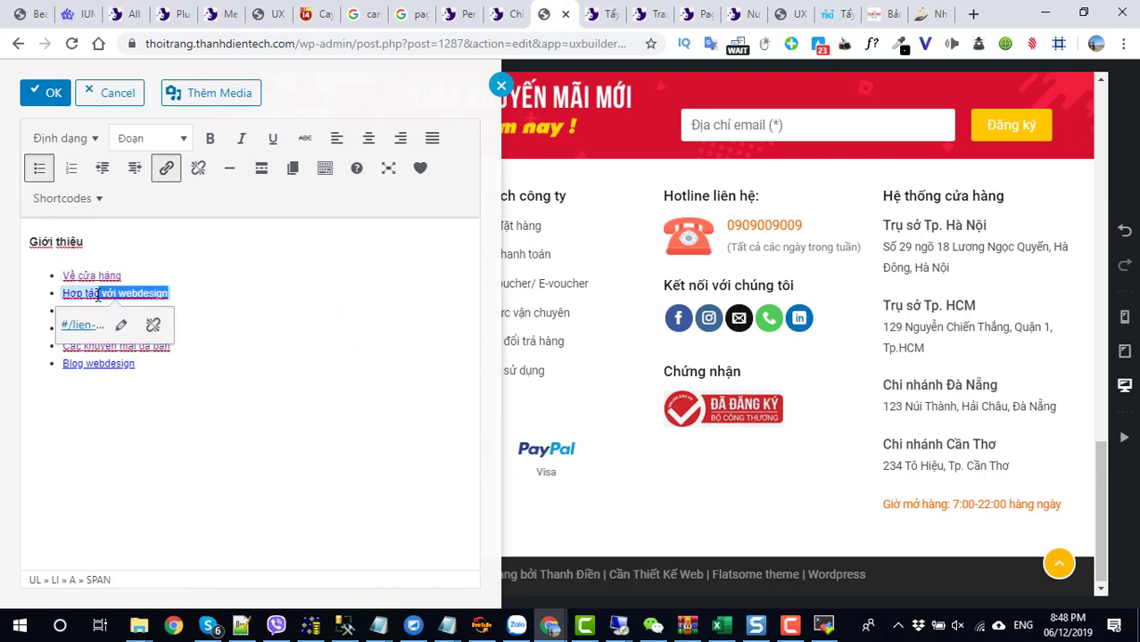
{"action": "left_click", "coordinate": [152, 325]}
{"action": "left_click_drag", "start_coordinate": [186, 297], "coordinate": [67, 294]}
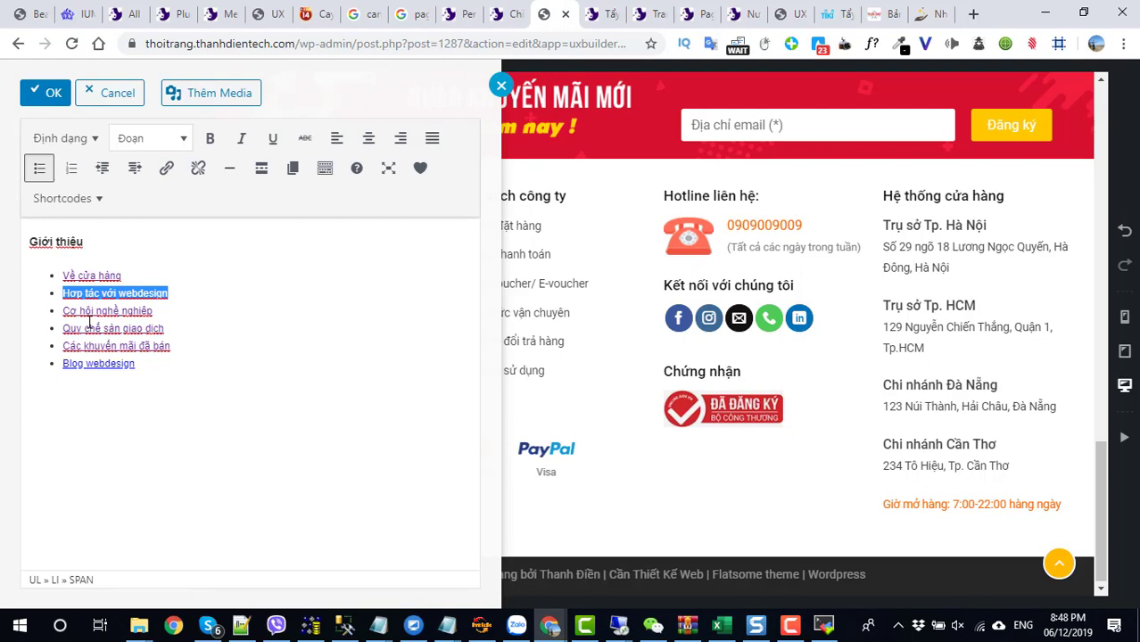
{"action": "left_click", "coordinate": [46, 94]}
{"action": "left_click", "coordinate": [130, 581]}
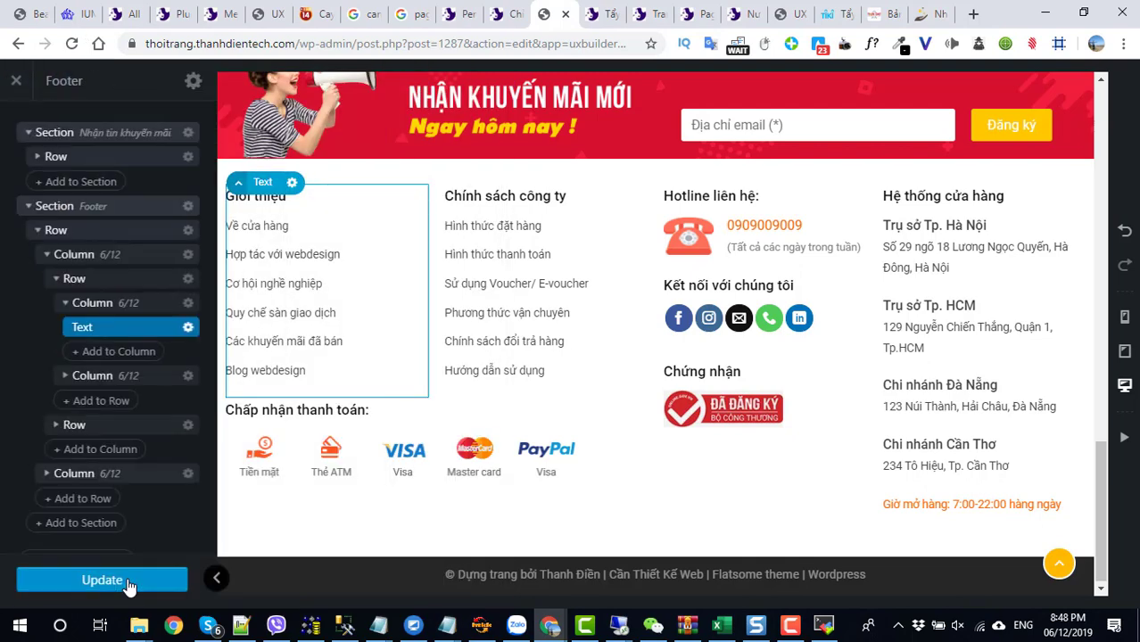
- Save the footer and load the shop homepage at the site root, scrolling to the footer
{"action": "left_click", "coordinate": [130, 580]}
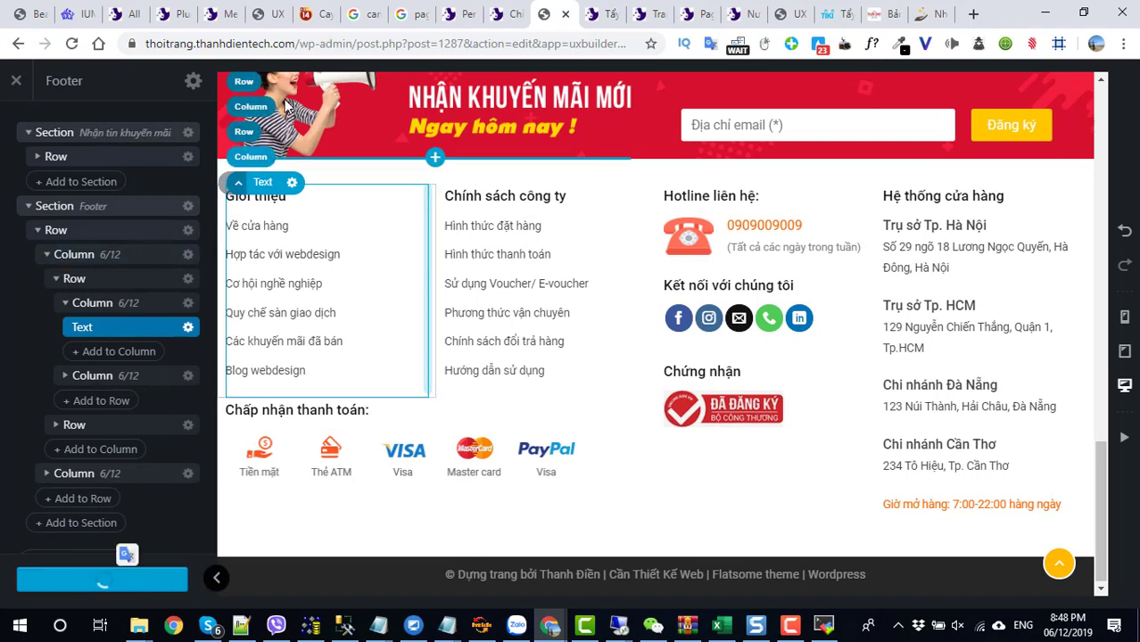
{"action": "left_click", "coordinate": [306, 46]}
{"action": "left_click_drag", "start_coordinate": [306, 46], "coordinate": [664, 55]}
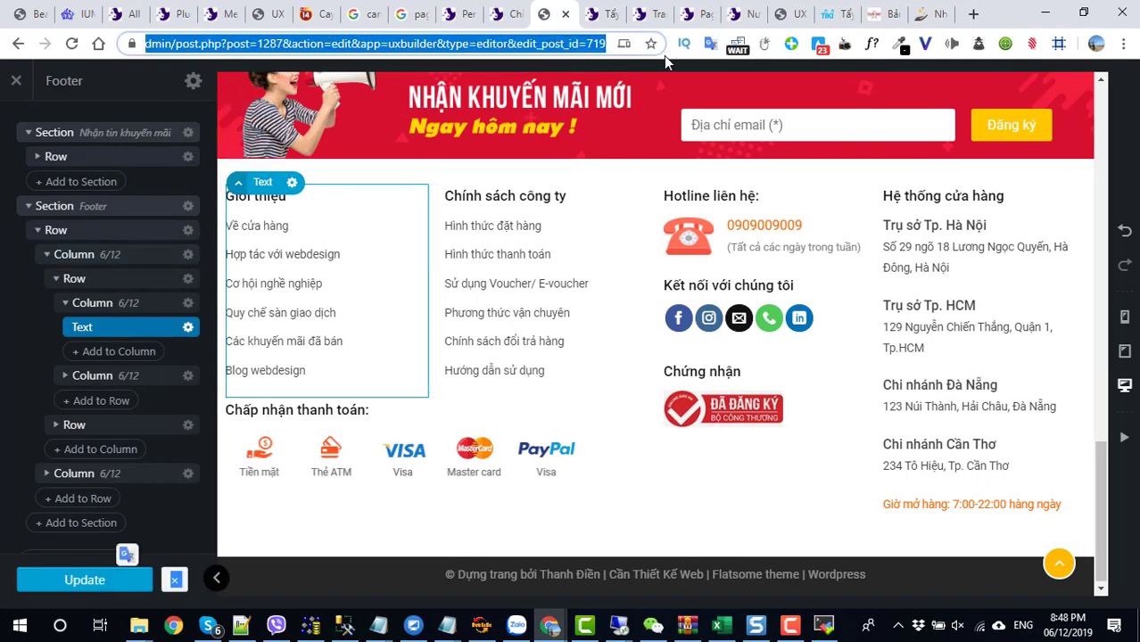
{"action": "type", "text": "#/"}
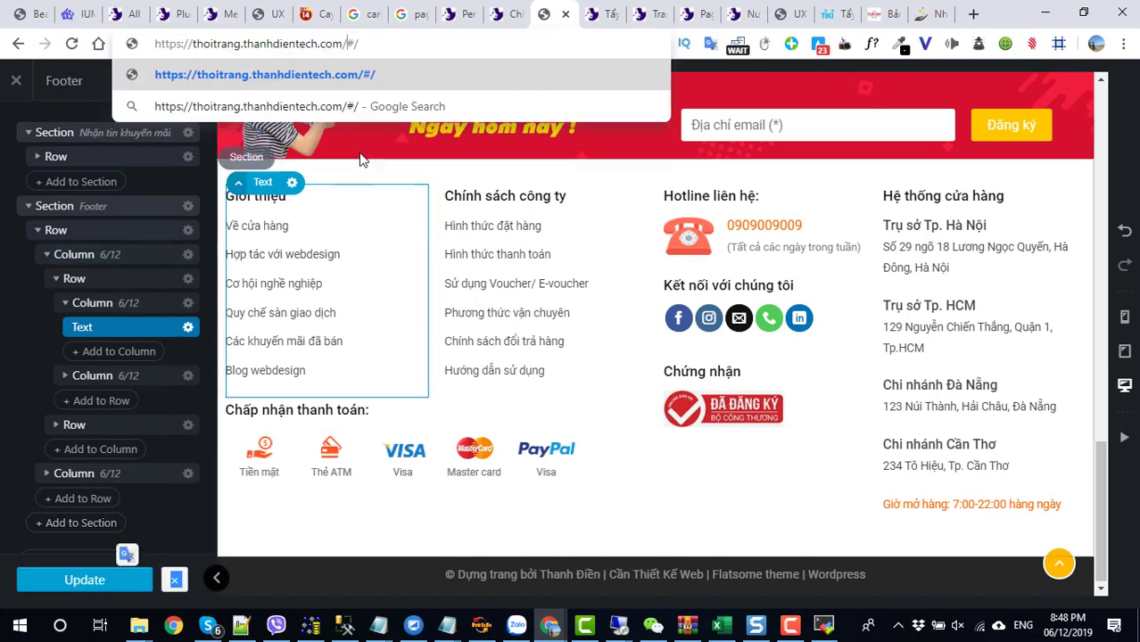
{"action": "key", "text": "BackSpace"}
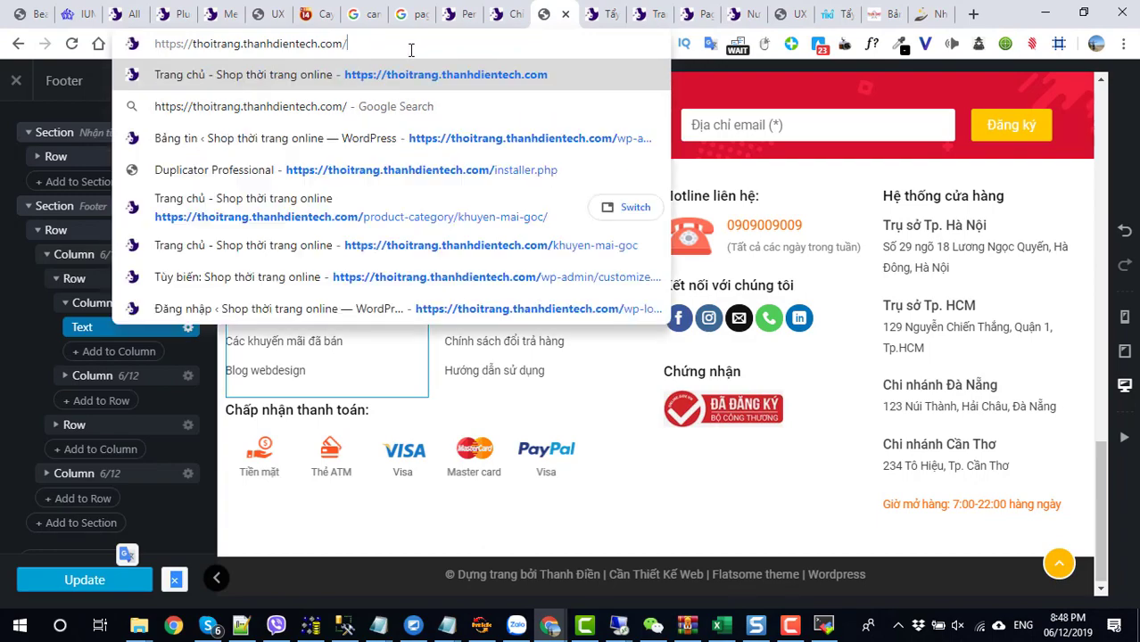
{"action": "key", "text": "Return"}
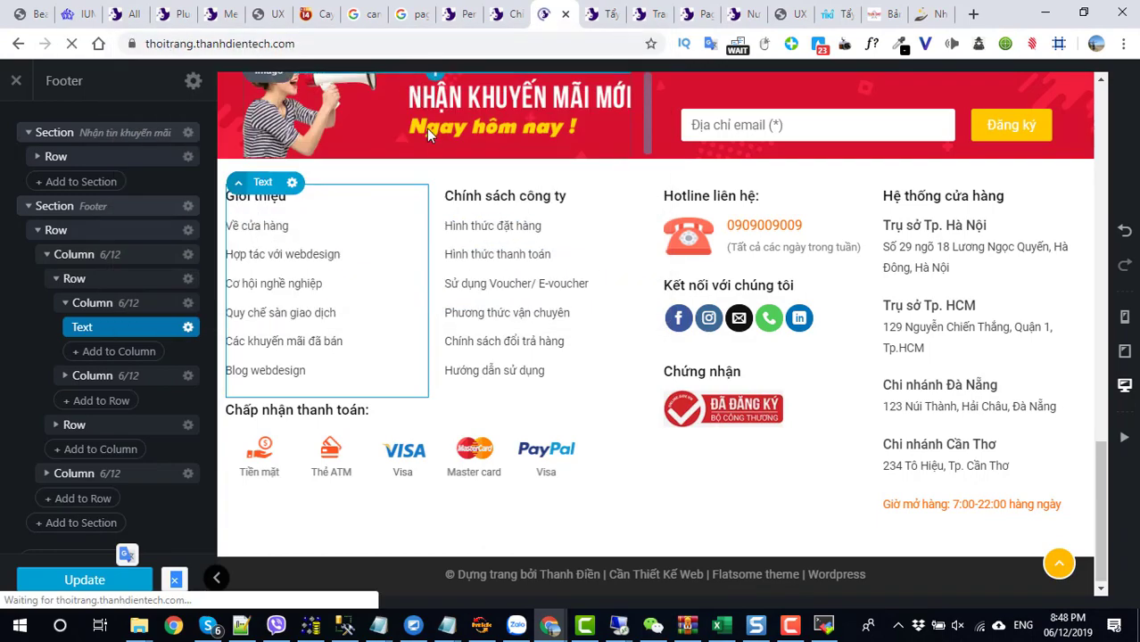
{"action": "scroll", "coordinate": [447, 323], "scroll_direction": "down", "scroll_amount": 10}
{"action": "scroll", "coordinate": [447, 323], "scroll_direction": "down", "scroll_amount": 15}
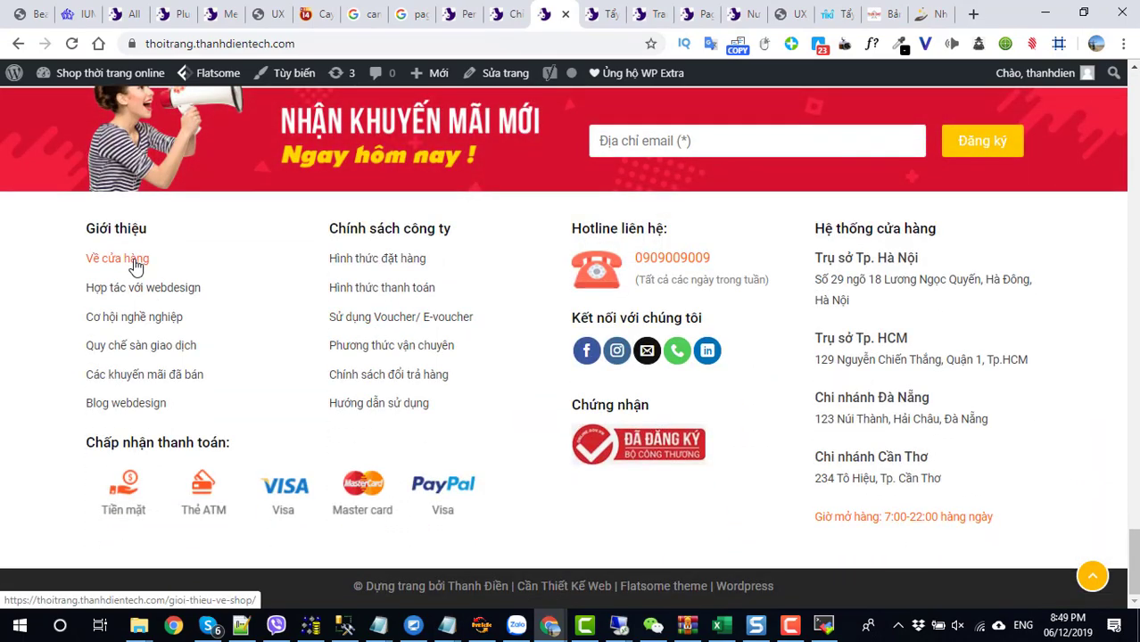
- Follow Về cửa hàng to verify it opens Giới thiệu về shop, then return to the homepage footer
{"action": "left_click", "coordinate": [132, 259]}
{"action": "scroll", "coordinate": [154, 339], "scroll_direction": "down", "scroll_amount": 1}
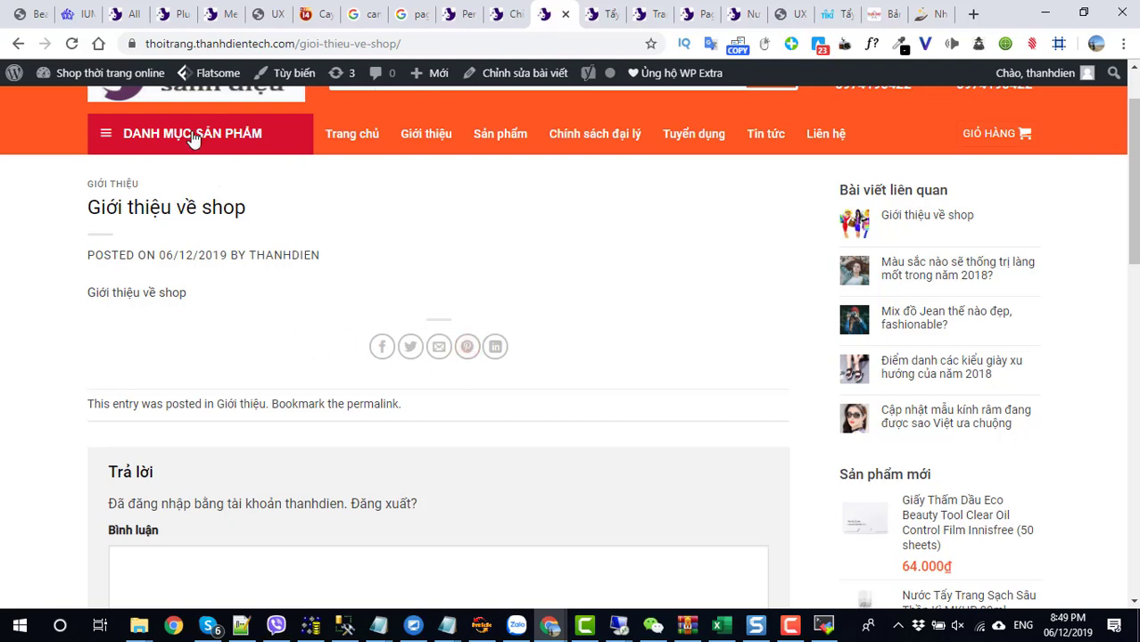
{"action": "scroll", "coordinate": [191, 138], "scroll_direction": "up", "scroll_amount": 1}
{"action": "left_click", "coordinate": [213, 172]}
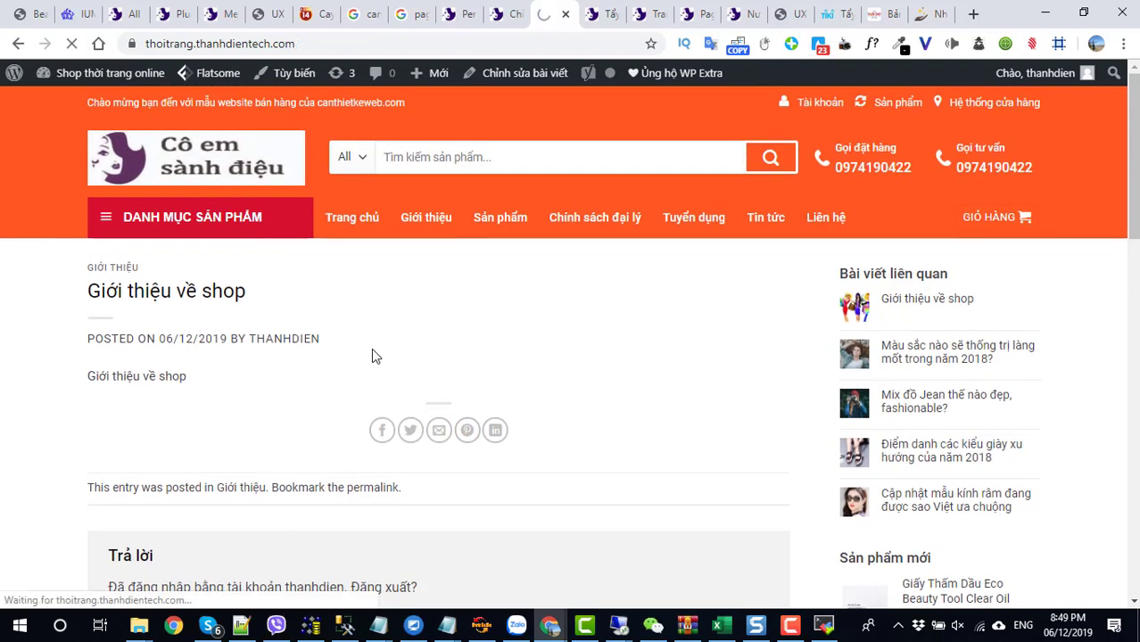
{"action": "scroll", "coordinate": [371, 350], "scroll_direction": "down", "scroll_amount": 10}
{"action": "scroll", "coordinate": [372, 357], "scroll_direction": "down", "scroll_amount": 20}
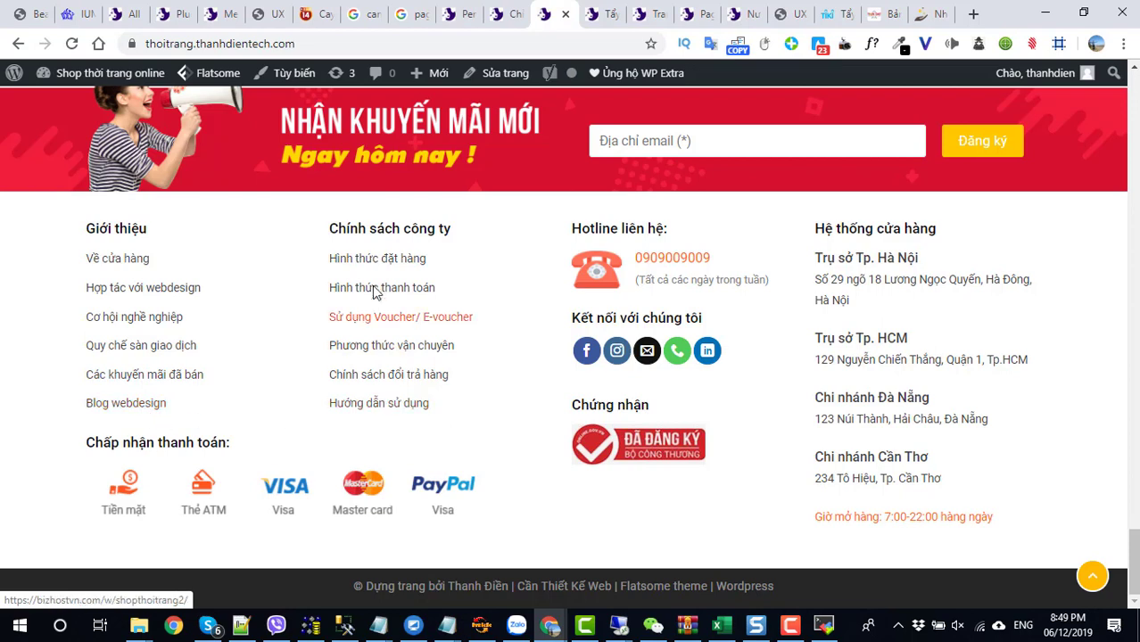
- In the footer block, format the Giới thiệu list as Bullets List - Check mark
{"action": "mouse_move", "coordinate": [472, 205]}
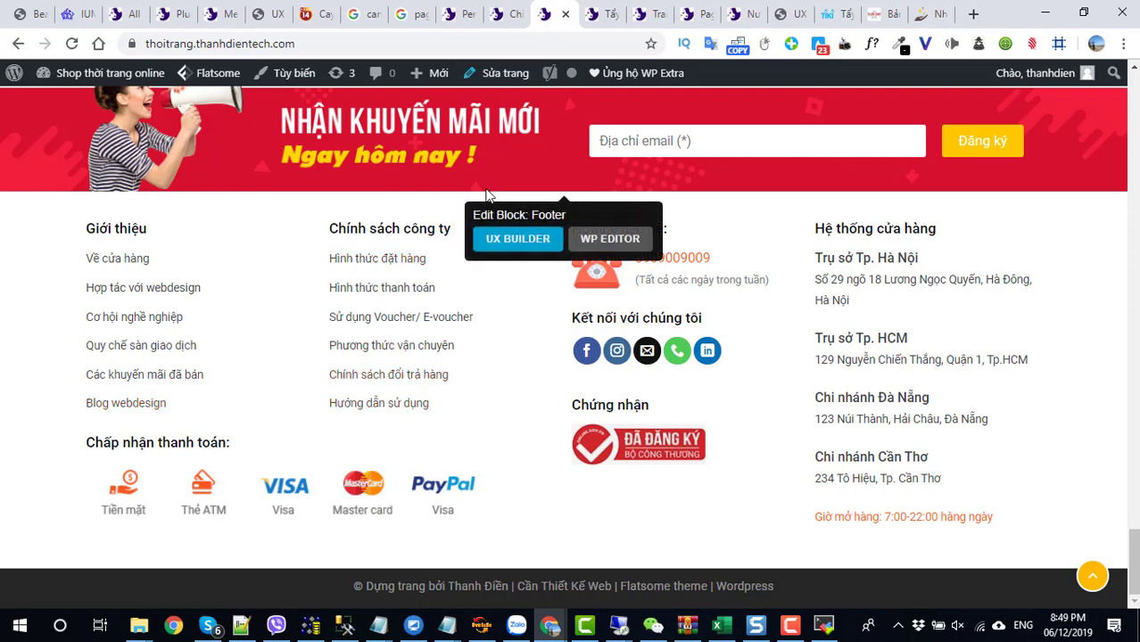
{"action": "left_click", "coordinate": [504, 240]}
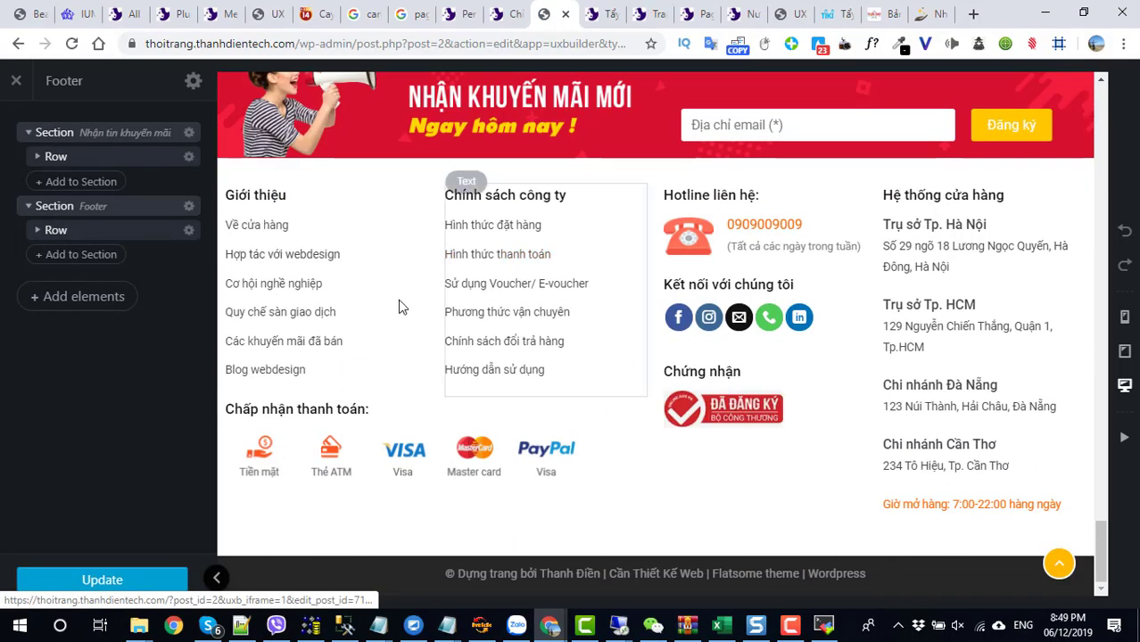
{"action": "double_click", "coordinate": [313, 331]}
{"action": "left_click_drag", "start_coordinate": [191, 370], "coordinate": [65, 278]}
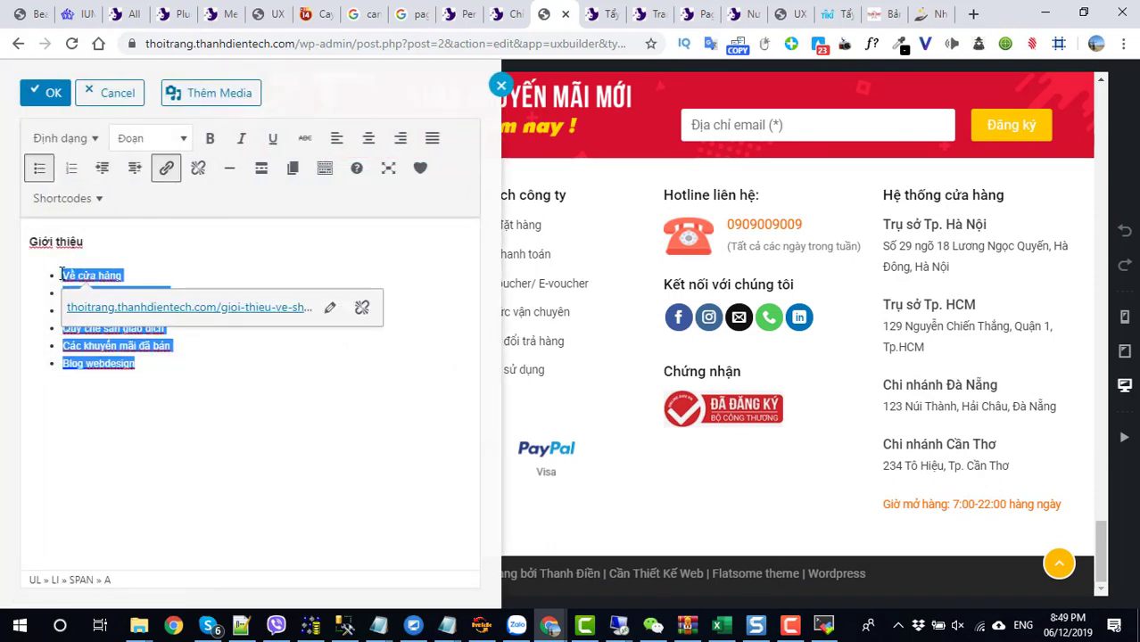
{"action": "left_click", "coordinate": [170, 143]}
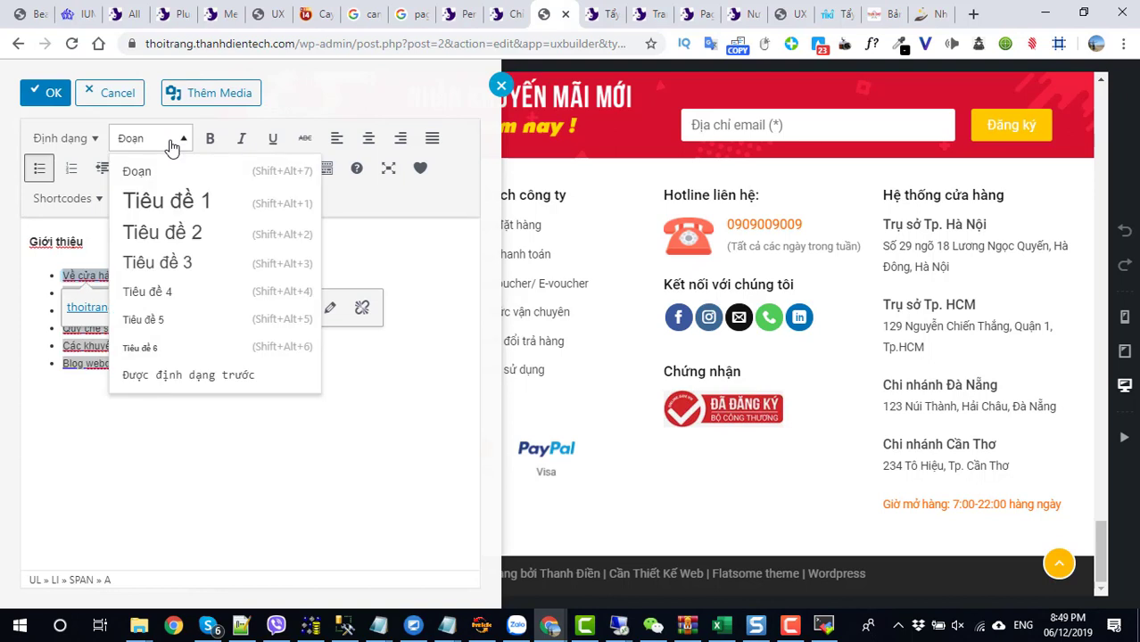
{"action": "left_click", "coordinate": [357, 100]}
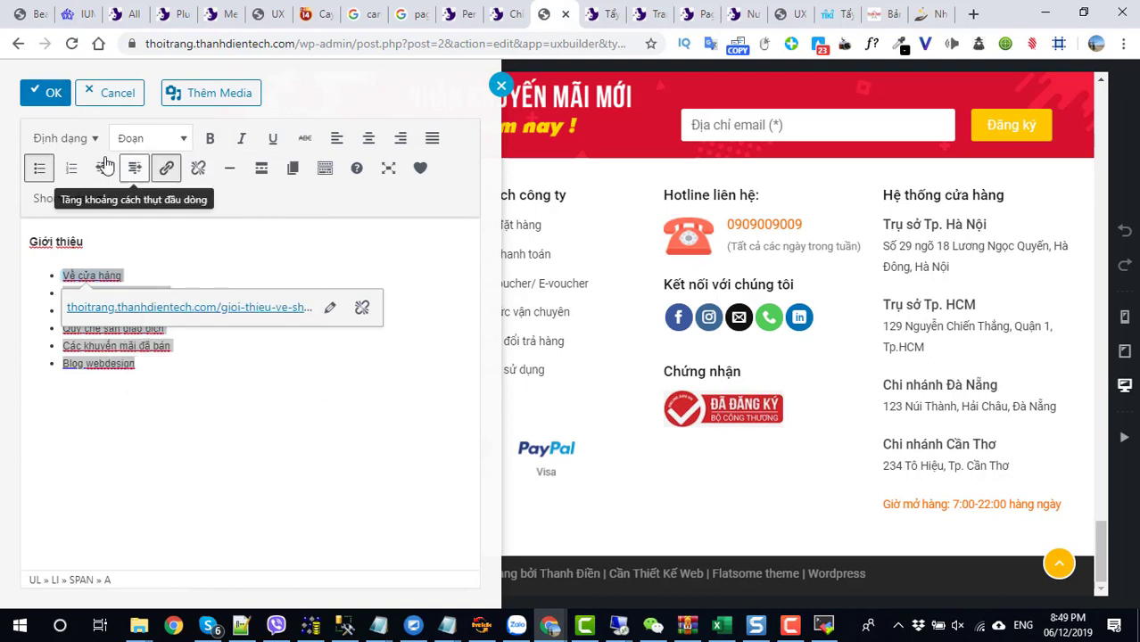
{"action": "left_click", "coordinate": [64, 138]}
{"action": "mouse_move", "coordinate": [111, 420]}
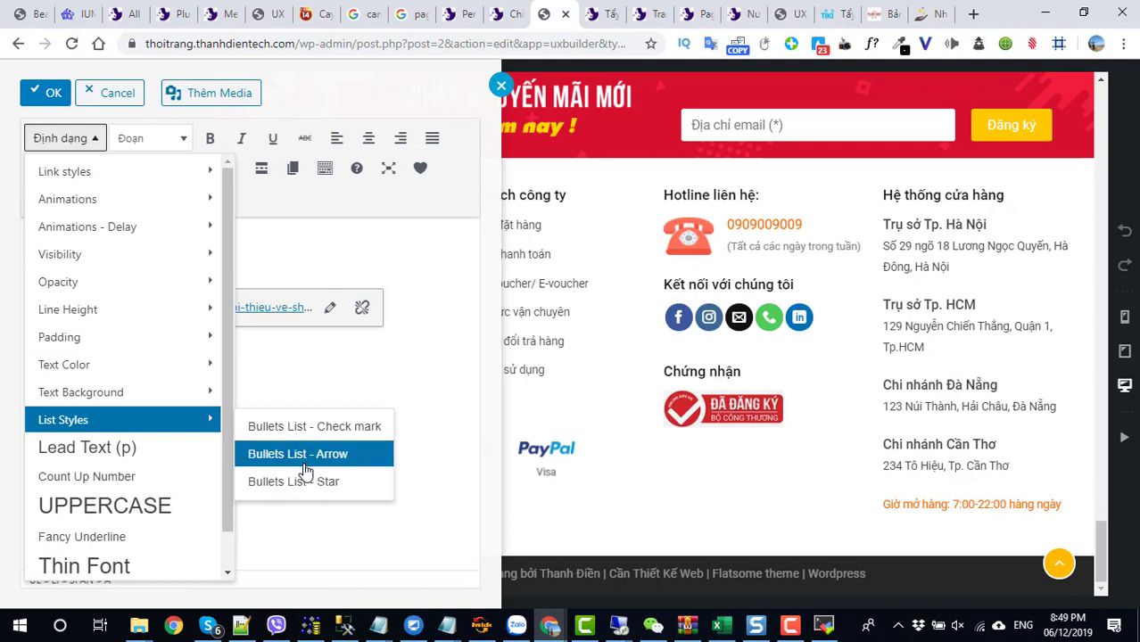
{"action": "left_click", "coordinate": [306, 428]}
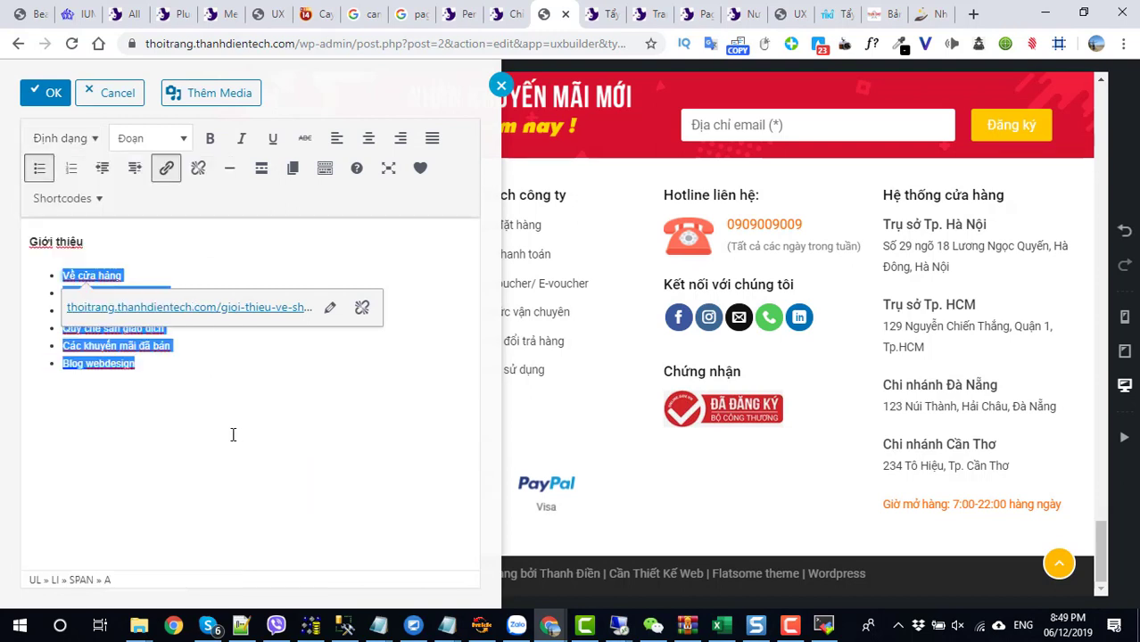
{"action": "left_click", "coordinate": [45, 93]}
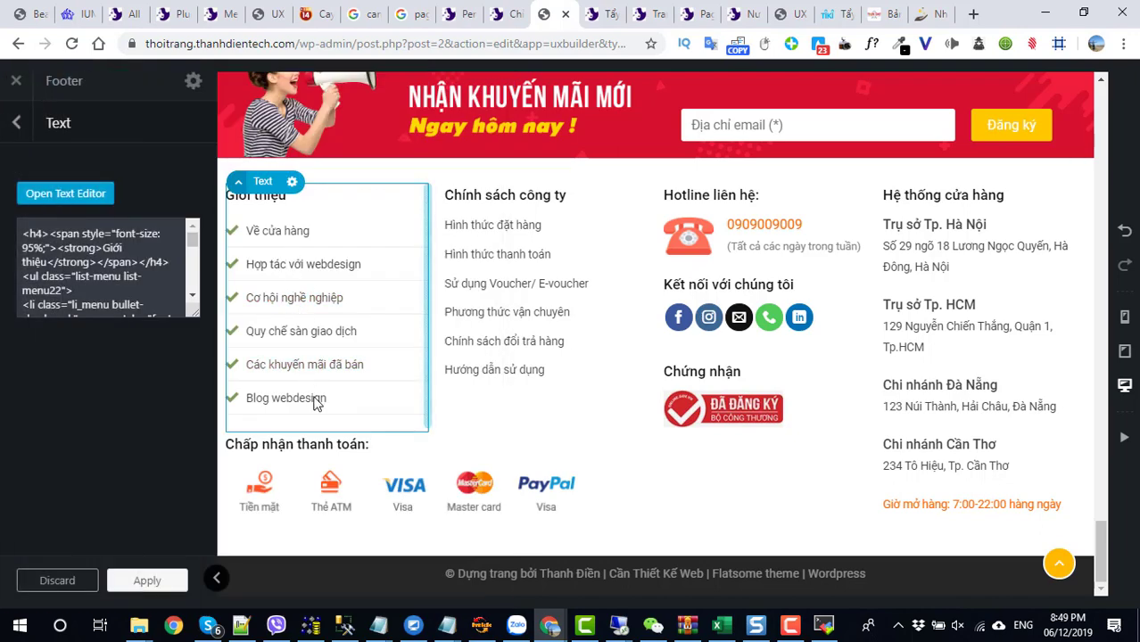
- Give all six Chính sách công ty items check-mark bullets and apply the footer changes
{"action": "double_click", "coordinate": [534, 312]}
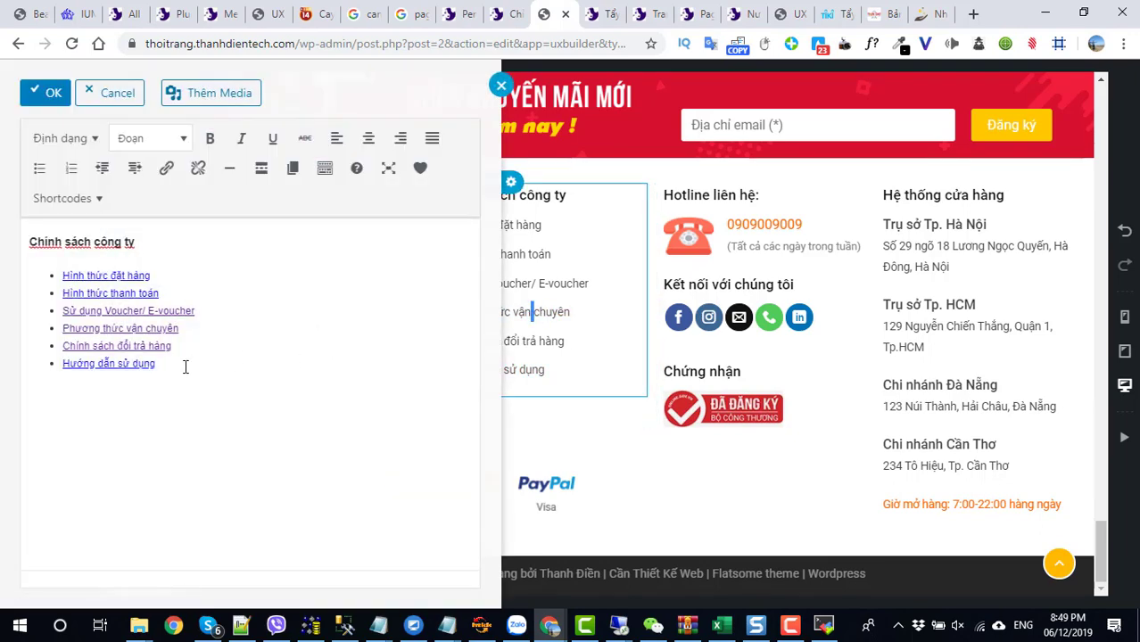
{"action": "left_click_drag", "start_coordinate": [185, 366], "coordinate": [70, 263]}
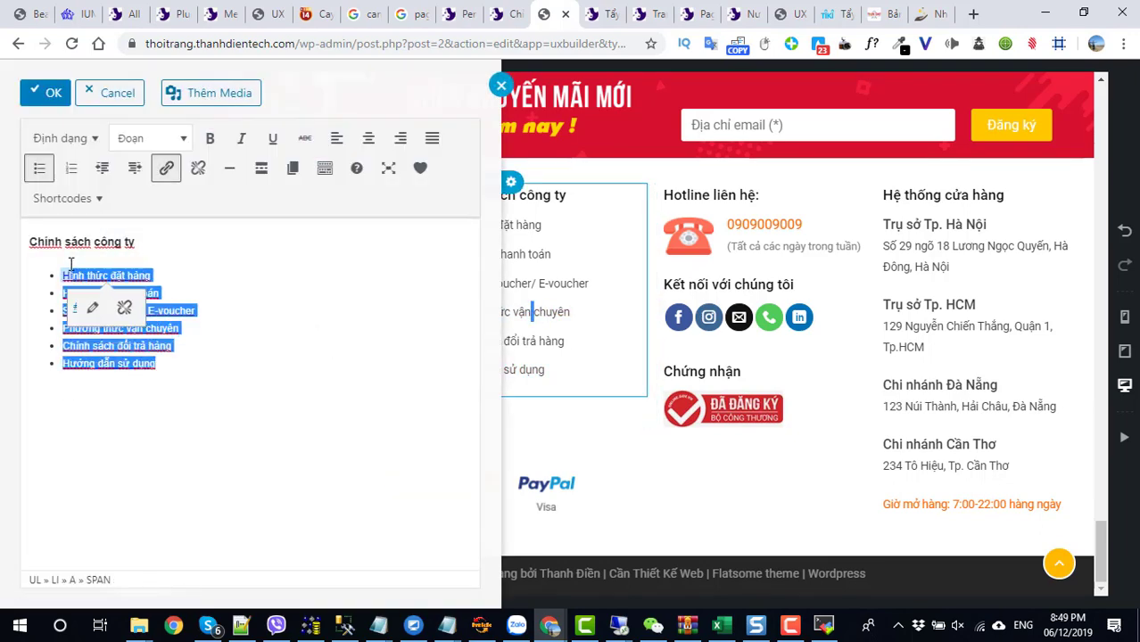
{"action": "left_click", "coordinate": [79, 141]}
{"action": "mouse_move", "coordinate": [128, 432]}
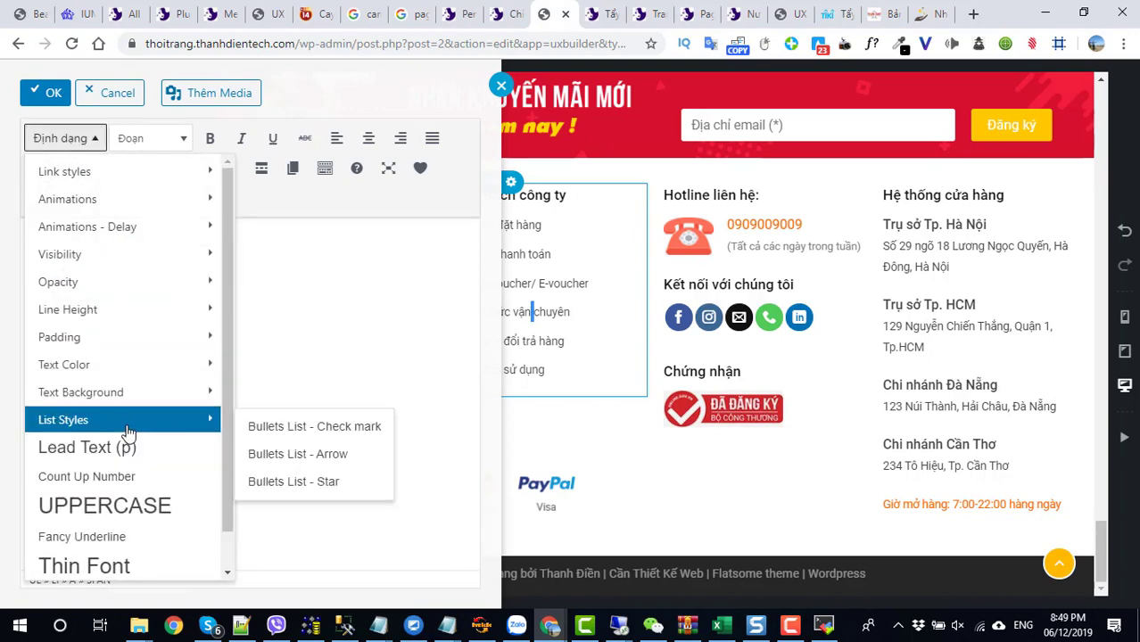
{"action": "left_click", "coordinate": [335, 434]}
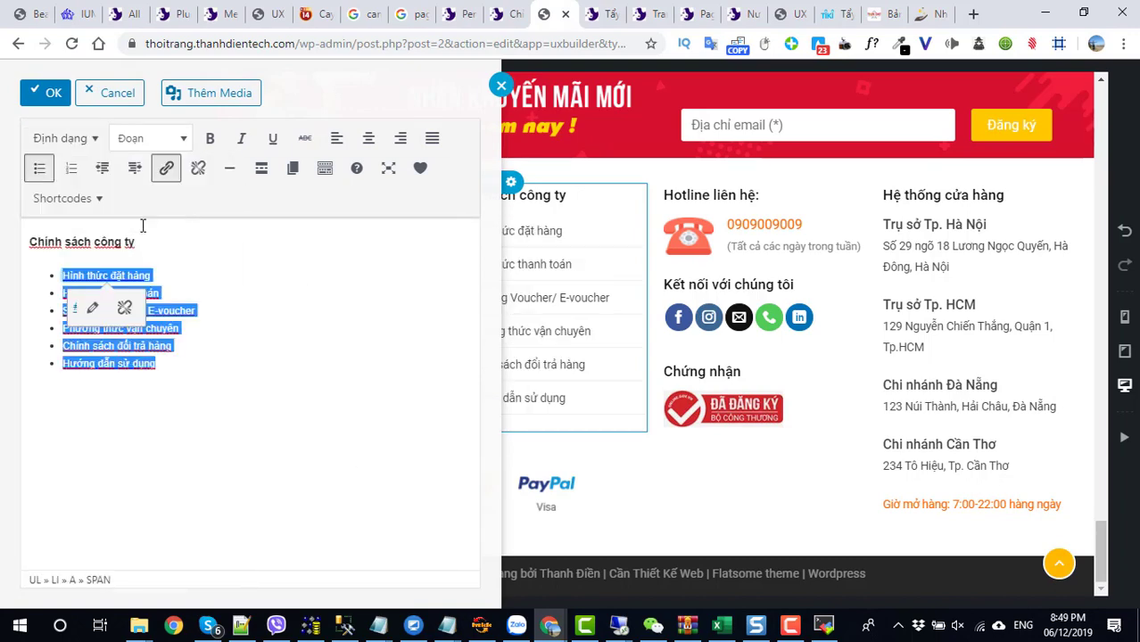
{"action": "left_click", "coordinate": [44, 94]}
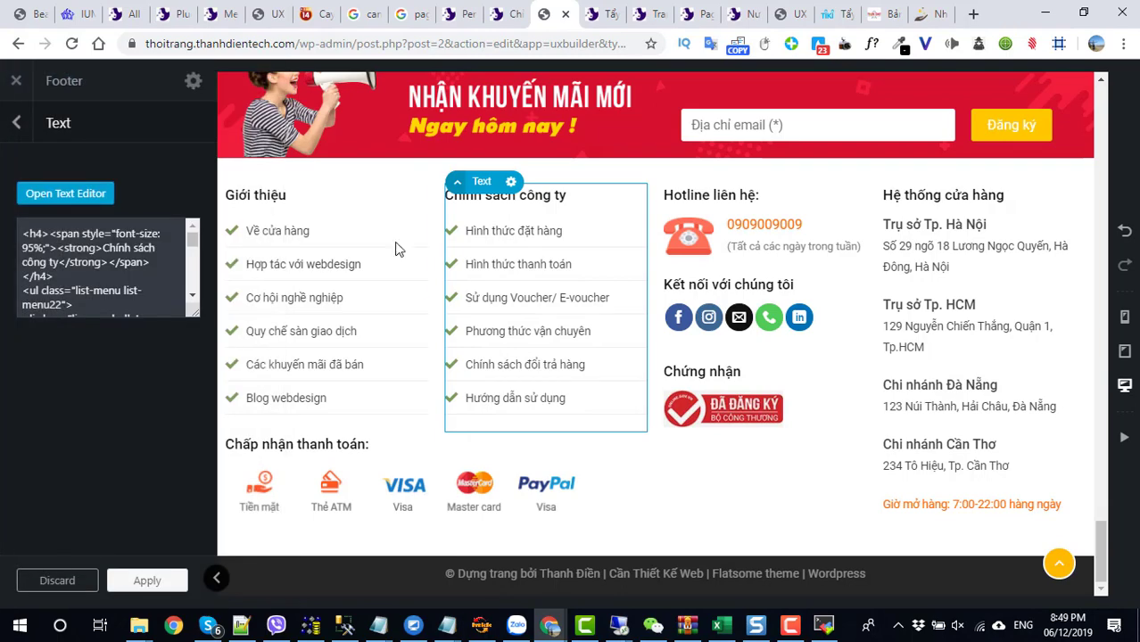
{"action": "left_click", "coordinate": [132, 582]}
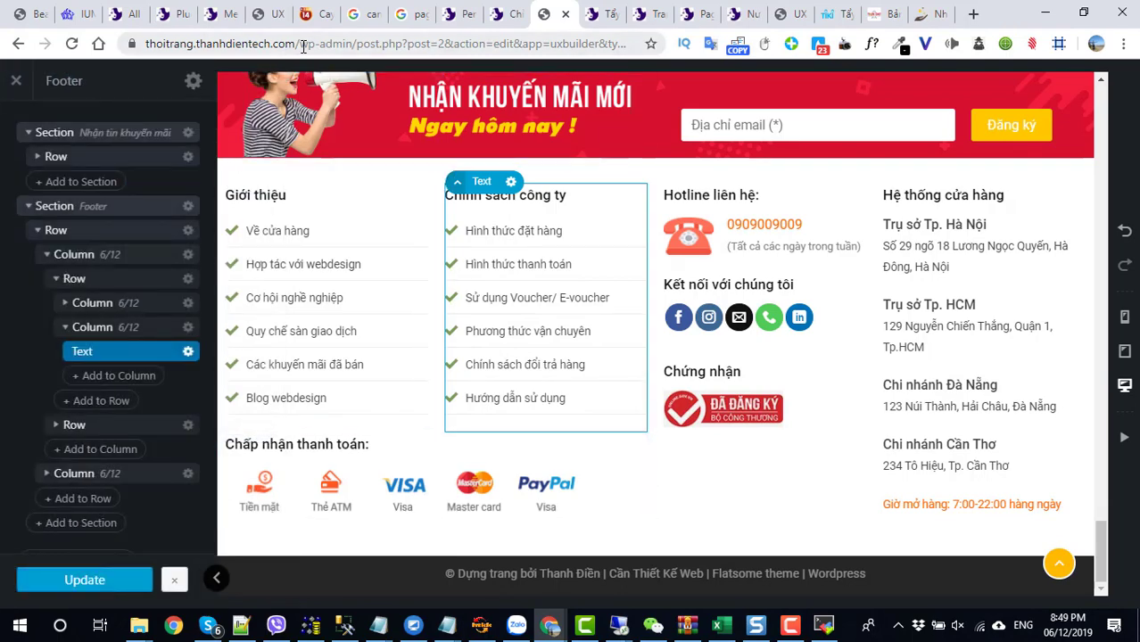
{"action": "left_click_drag", "start_coordinate": [300, 45], "coordinate": [749, 55]}
- Load the shop homepage and scroll down to confirm the footer's check-mark bullet lists
{"action": "key", "text": "BackSpace"}
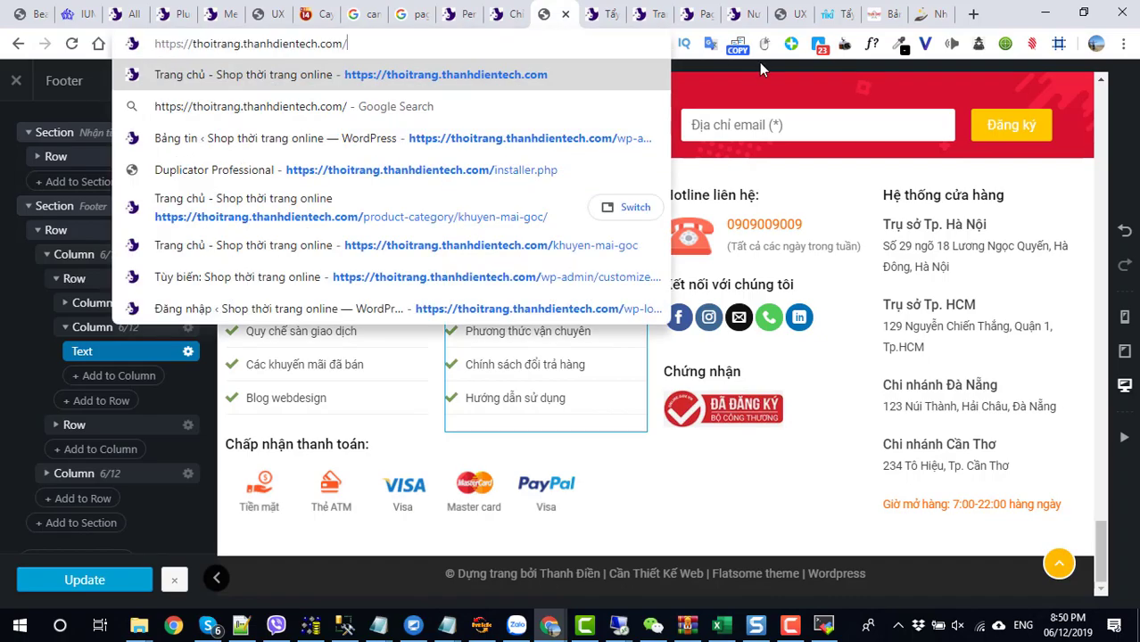
{"action": "key", "text": "Return"}
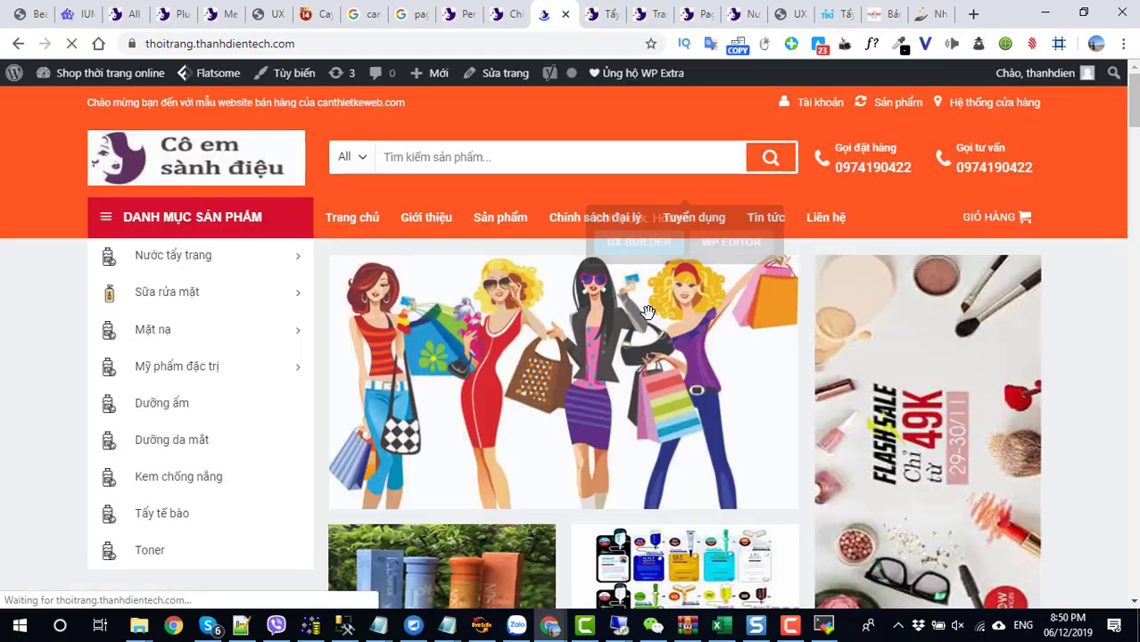
{"action": "scroll", "coordinate": [650, 326], "scroll_direction": "down", "scroll_amount": 5}
{"action": "scroll", "coordinate": [650, 325], "scroll_direction": "down", "scroll_amount": 15}
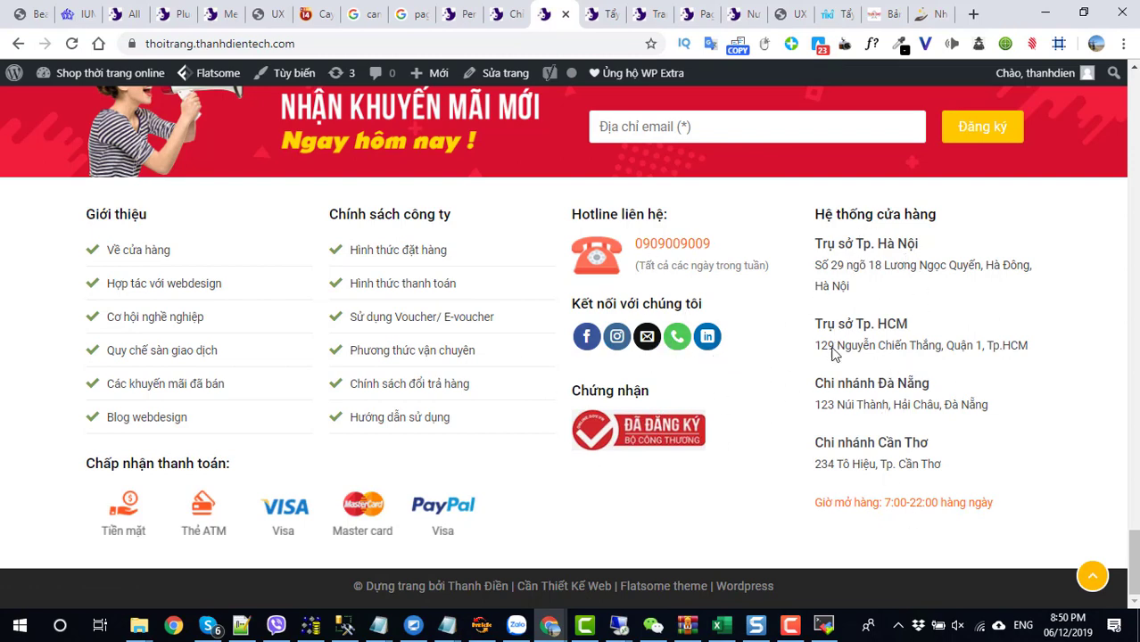
{"action": "scroll", "coordinate": [834, 354], "scroll_direction": "up", "scroll_amount": 1}
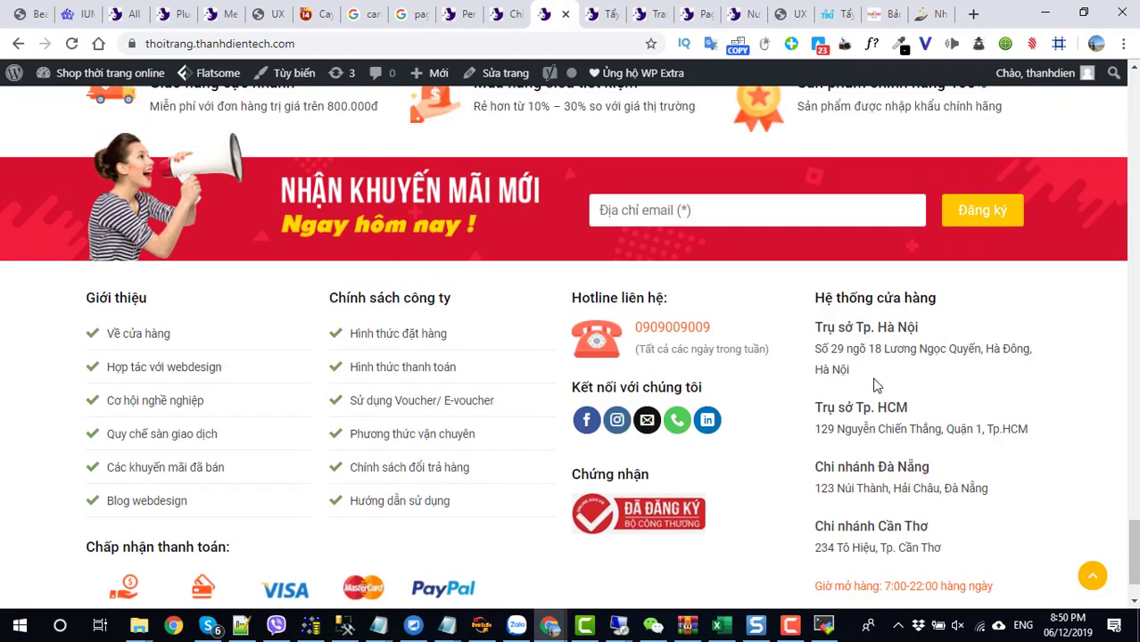
{"action": "scroll", "coordinate": [865, 420], "scroll_direction": "up", "scroll_amount": 15}
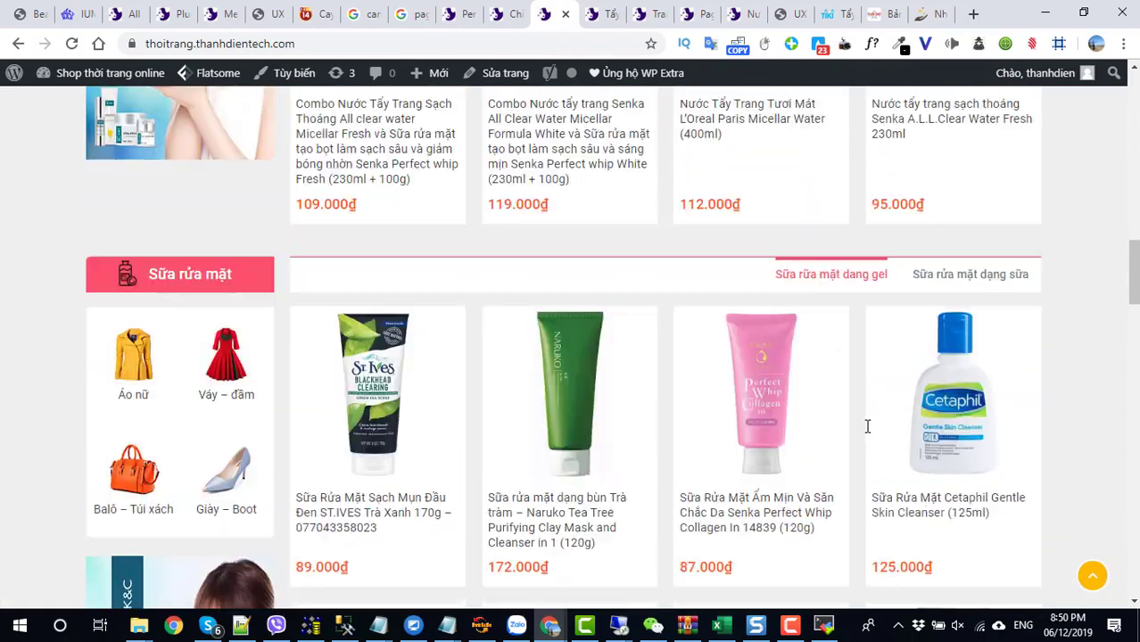
{"action": "scroll", "coordinate": [866, 427], "scroll_direction": "up", "scroll_amount": 10}
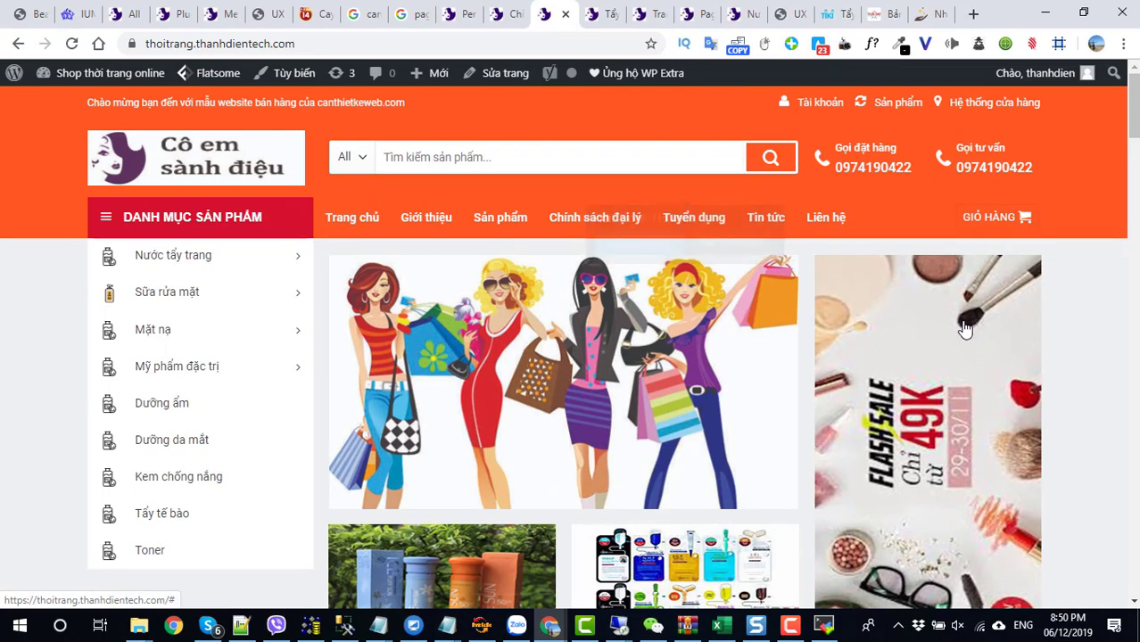
{"action": "scroll", "coordinate": [292, 464], "scroll_direction": "down", "scroll_amount": 4}
{"action": "scroll", "coordinate": [294, 472], "scroll_direction": "up", "scroll_amount": 4}
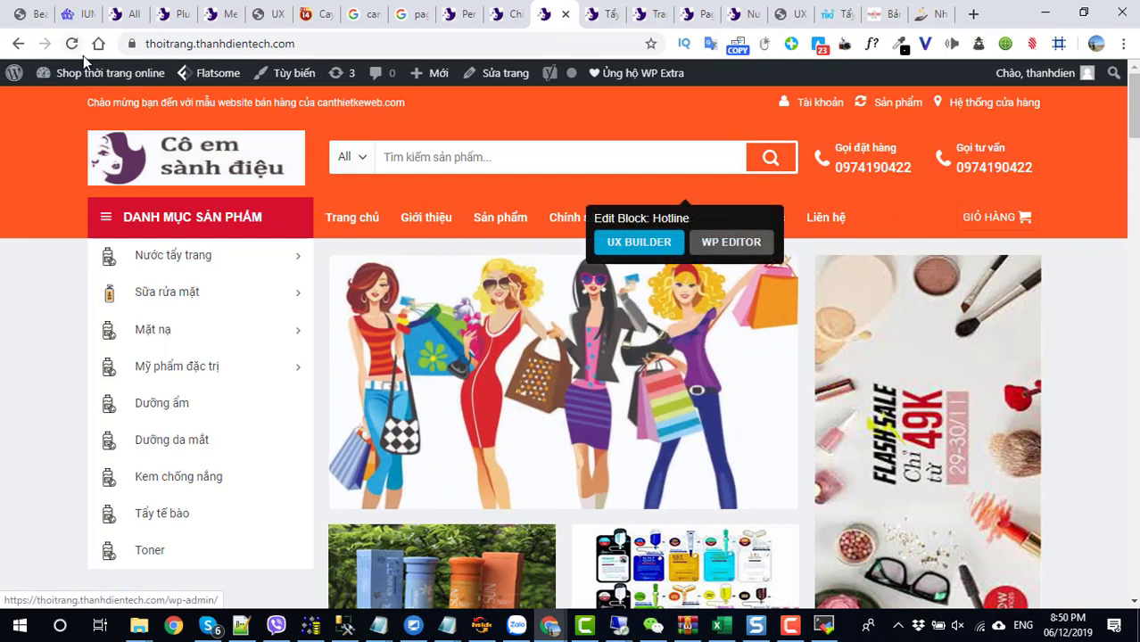
- Go to Giao diện > Menu and load Main-menu for editing
{"action": "mouse_move", "coordinate": [90, 74]}
{"action": "left_click", "coordinate": [73, 109]}
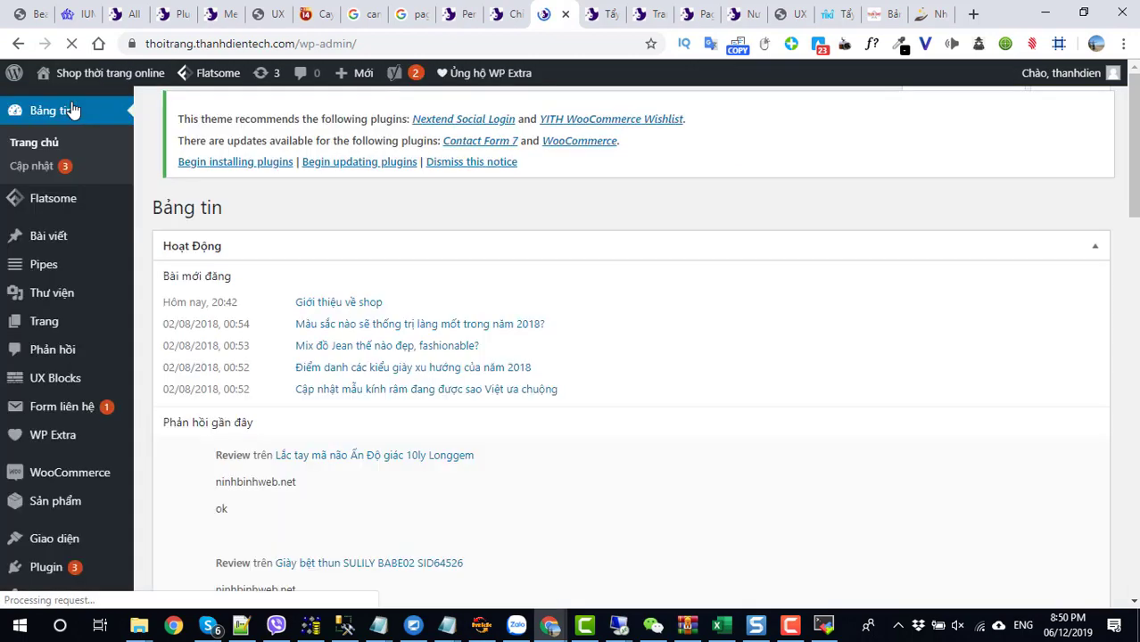
{"action": "scroll", "coordinate": [71, 440], "scroll_direction": "down", "scroll_amount": 2}
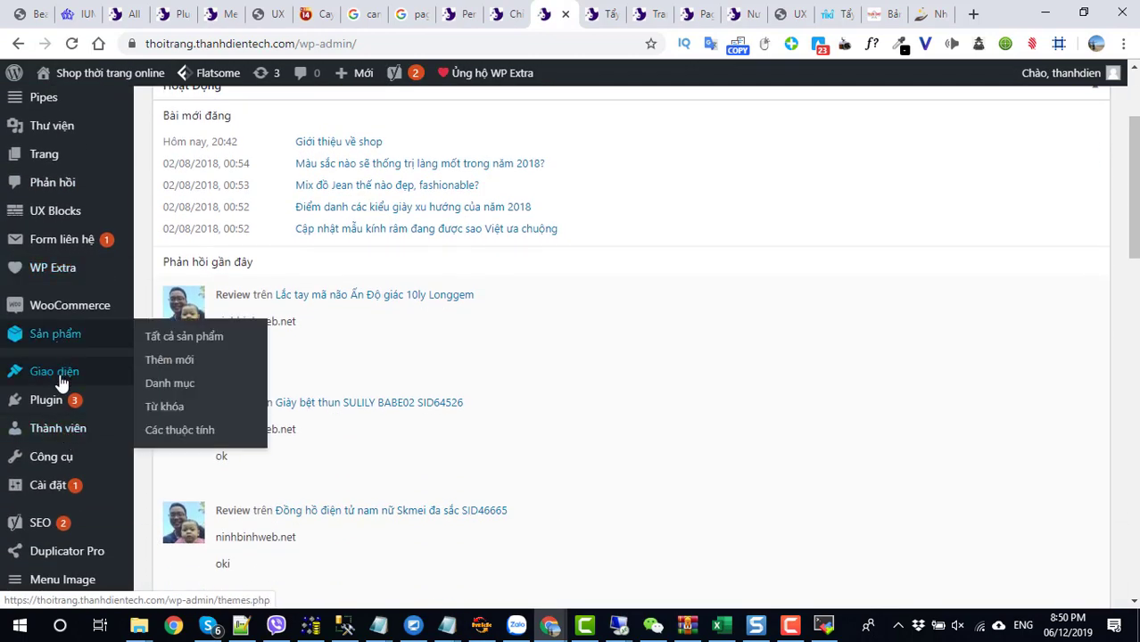
{"action": "mouse_move", "coordinate": [57, 375]}
{"action": "left_click", "coordinate": [154, 446]}
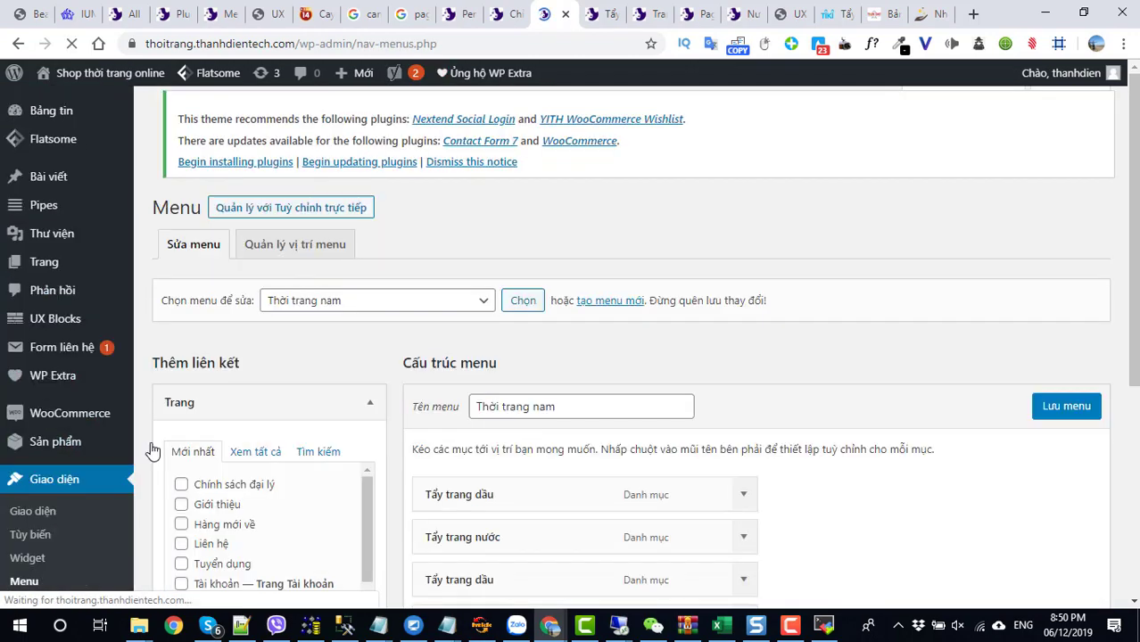
{"action": "left_click", "coordinate": [339, 313]}
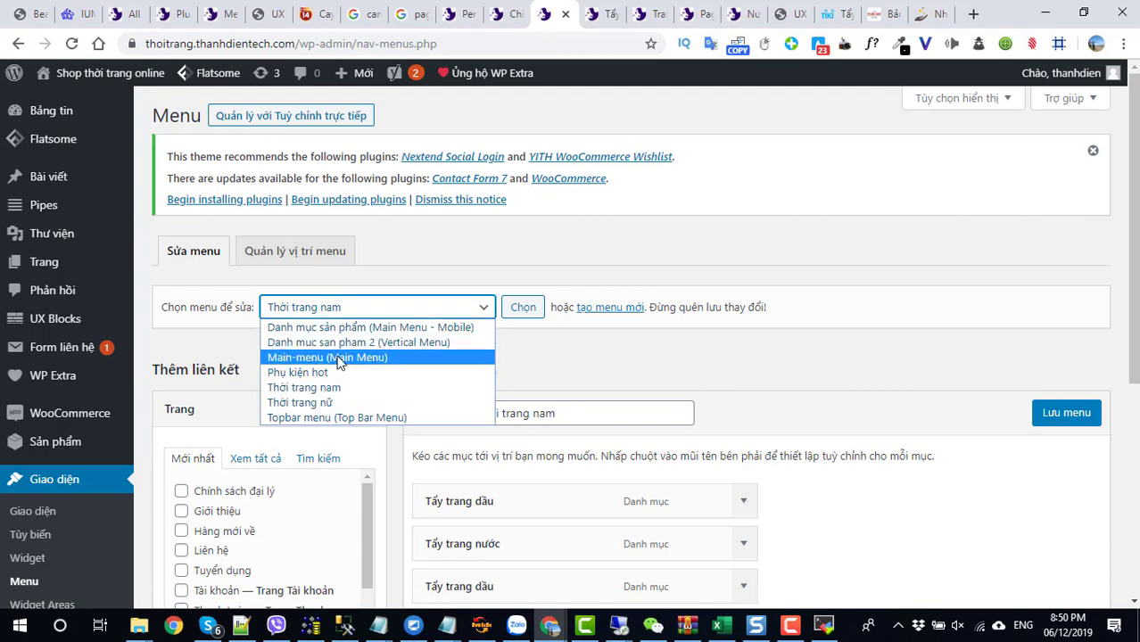
{"action": "left_click", "coordinate": [333, 357]}
{"action": "left_click", "coordinate": [525, 312]}
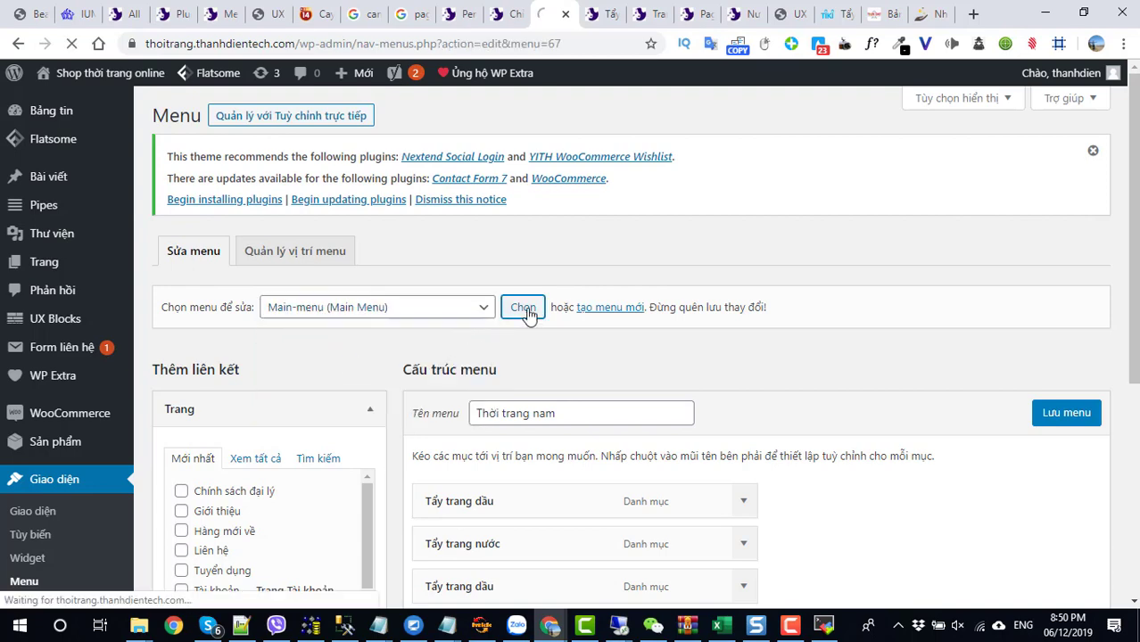
- Add the Hàng mới về page from the Trang panel to Main-menu
{"action": "scroll", "coordinate": [526, 330], "scroll_direction": "down", "scroll_amount": 2}
{"action": "scroll", "coordinate": [482, 268], "scroll_direction": "down", "scroll_amount": 1}
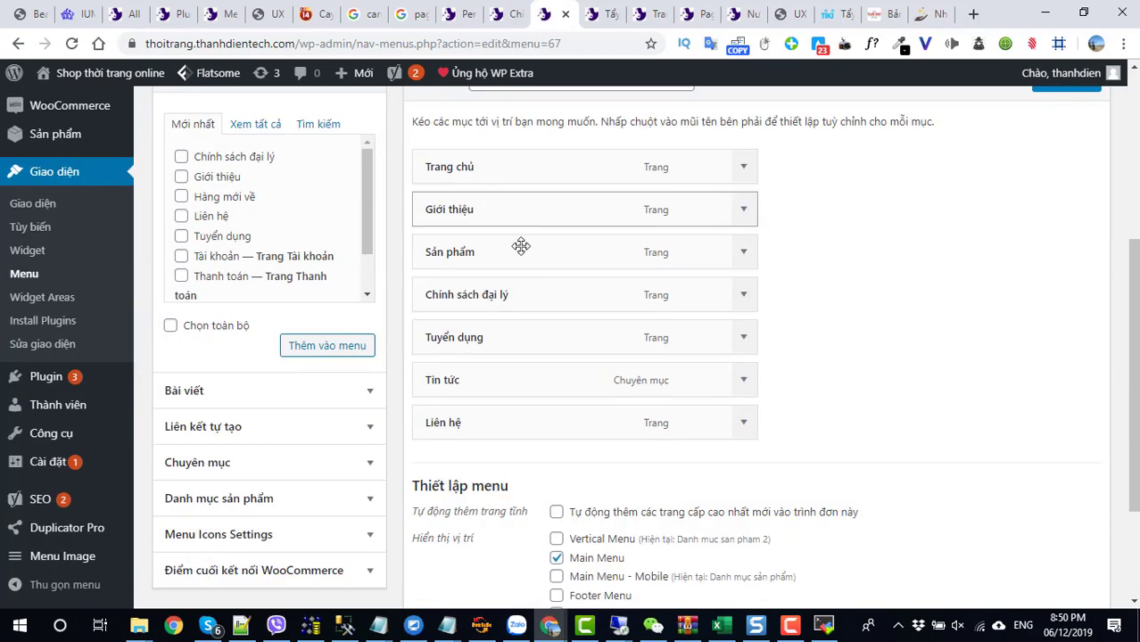
{"action": "scroll", "coordinate": [428, 393], "scroll_direction": "down", "scroll_amount": 1}
{"action": "scroll", "coordinate": [624, 389], "scroll_direction": "down", "scroll_amount": 1}
{"action": "scroll", "coordinate": [638, 372], "scroll_direction": "up", "scroll_amount": 1}
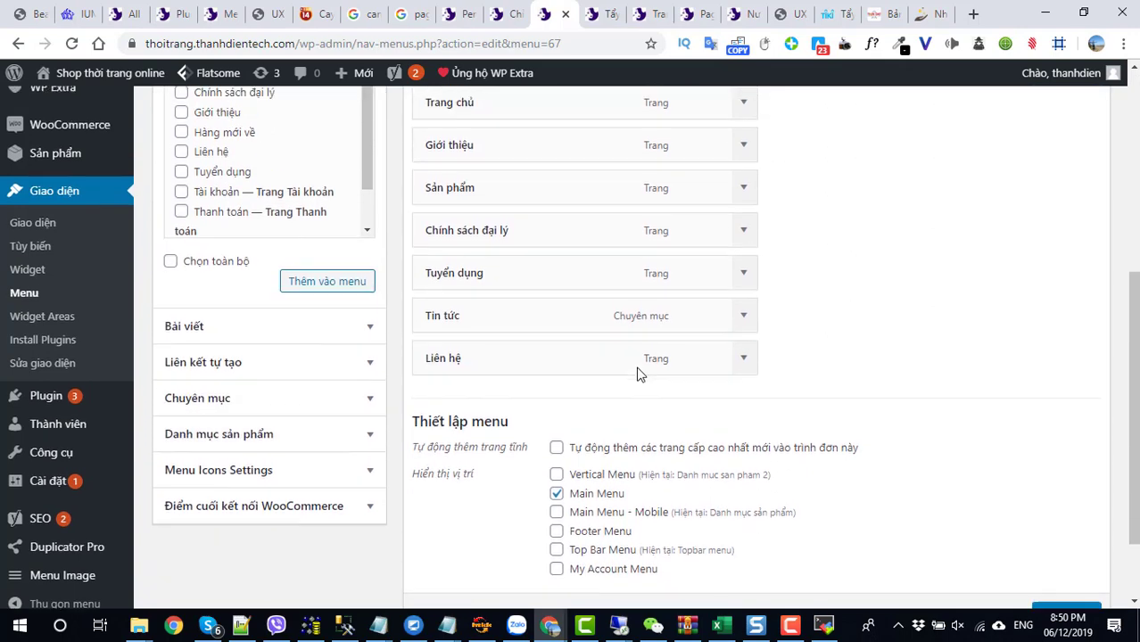
{"action": "left_click", "coordinate": [247, 402]}
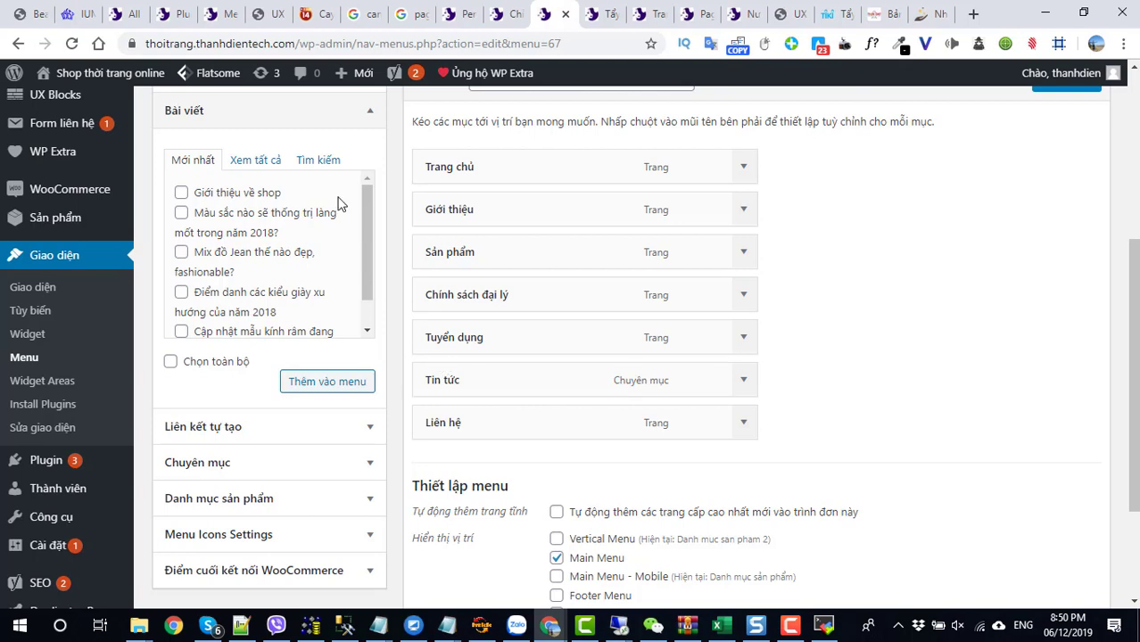
{"action": "left_click", "coordinate": [362, 114]}
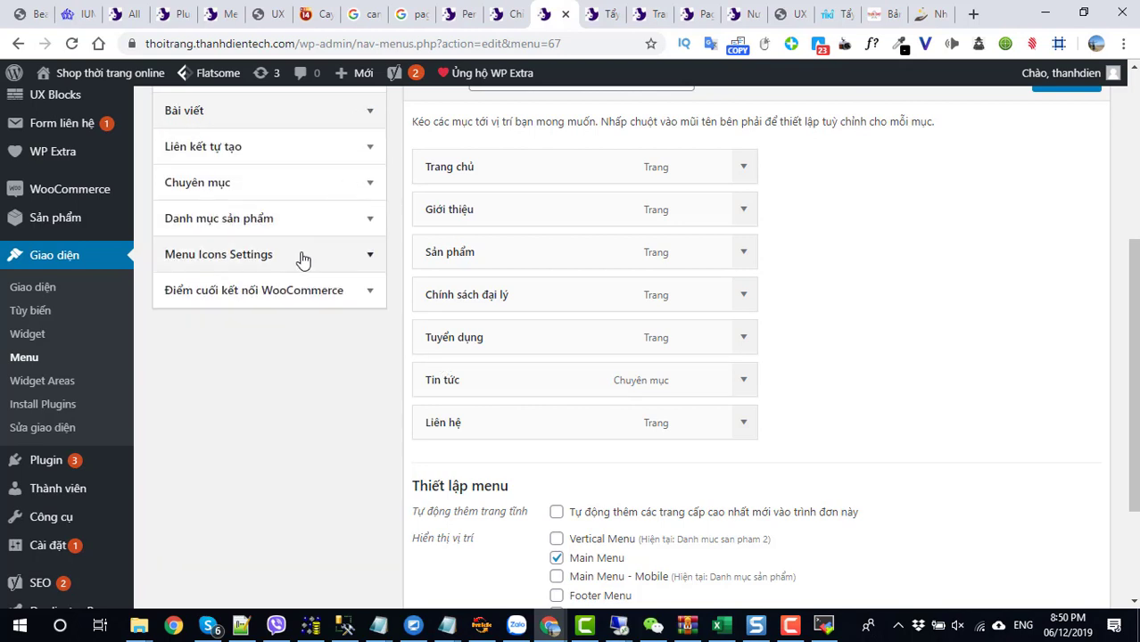
{"action": "left_click", "coordinate": [299, 223]}
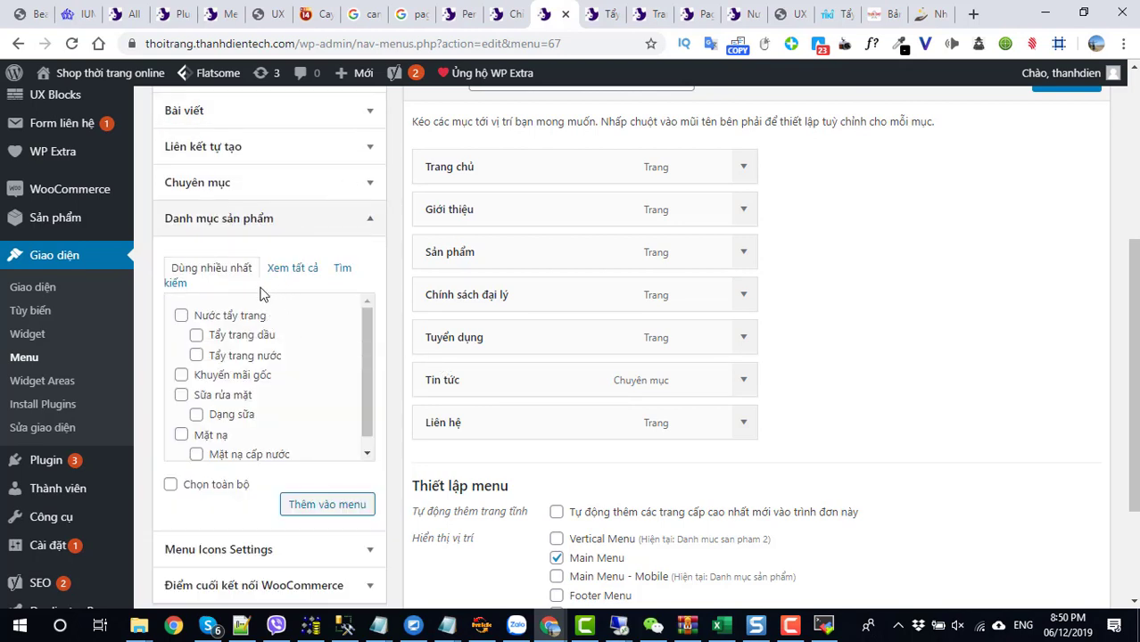
{"action": "scroll", "coordinate": [285, 397], "scroll_direction": "up", "scroll_amount": 3}
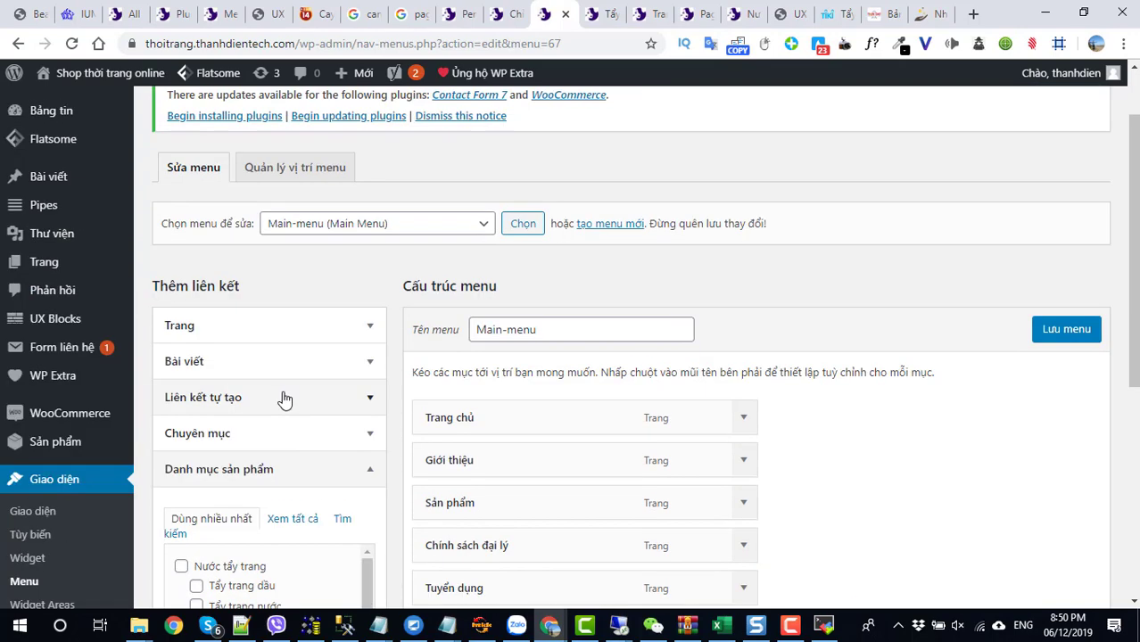
{"action": "left_click", "coordinate": [370, 471]}
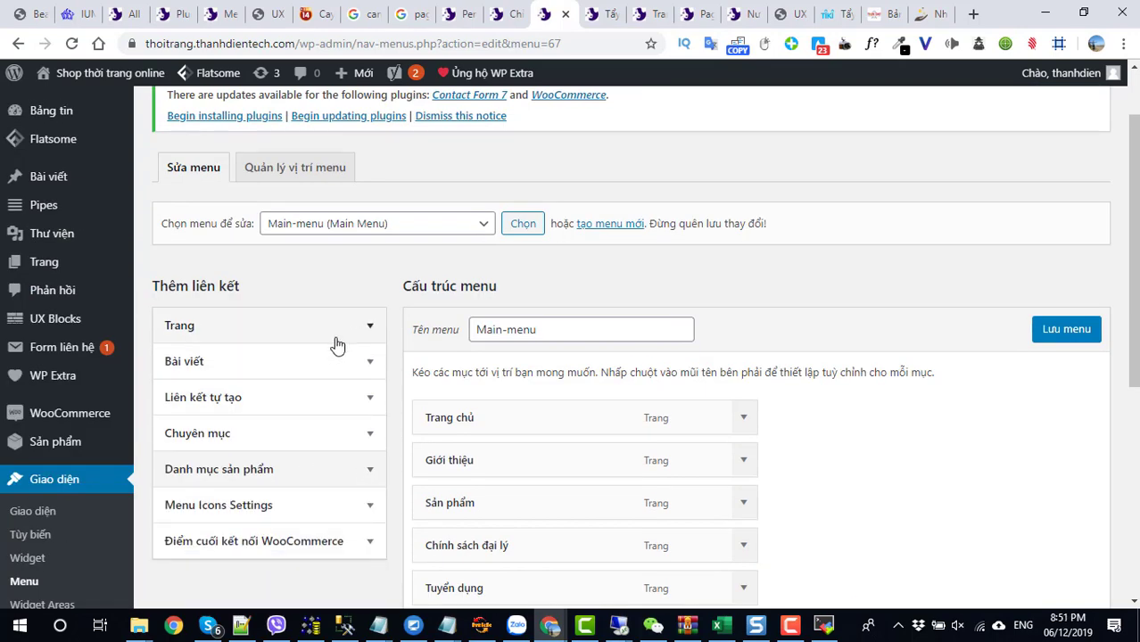
{"action": "left_click", "coordinate": [357, 328]}
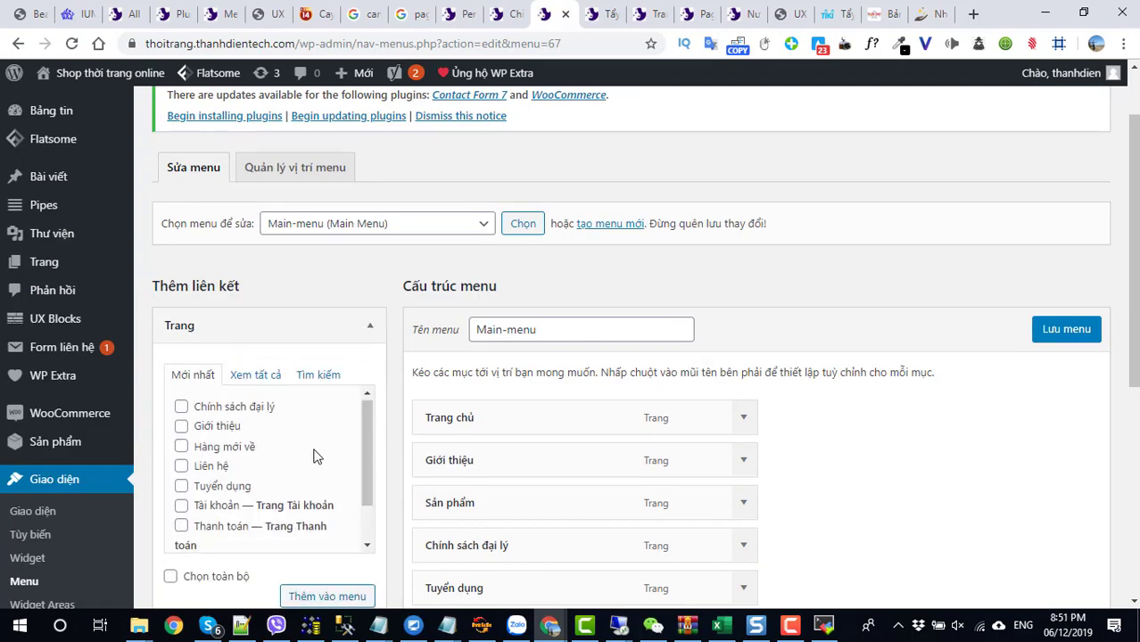
{"action": "scroll", "coordinate": [319, 458], "scroll_direction": "down", "scroll_amount": 1}
{"action": "scroll", "coordinate": [571, 519], "scroll_direction": "down", "scroll_amount": 1}
{"action": "scroll", "coordinate": [619, 493], "scroll_direction": "down", "scroll_amount": 1}
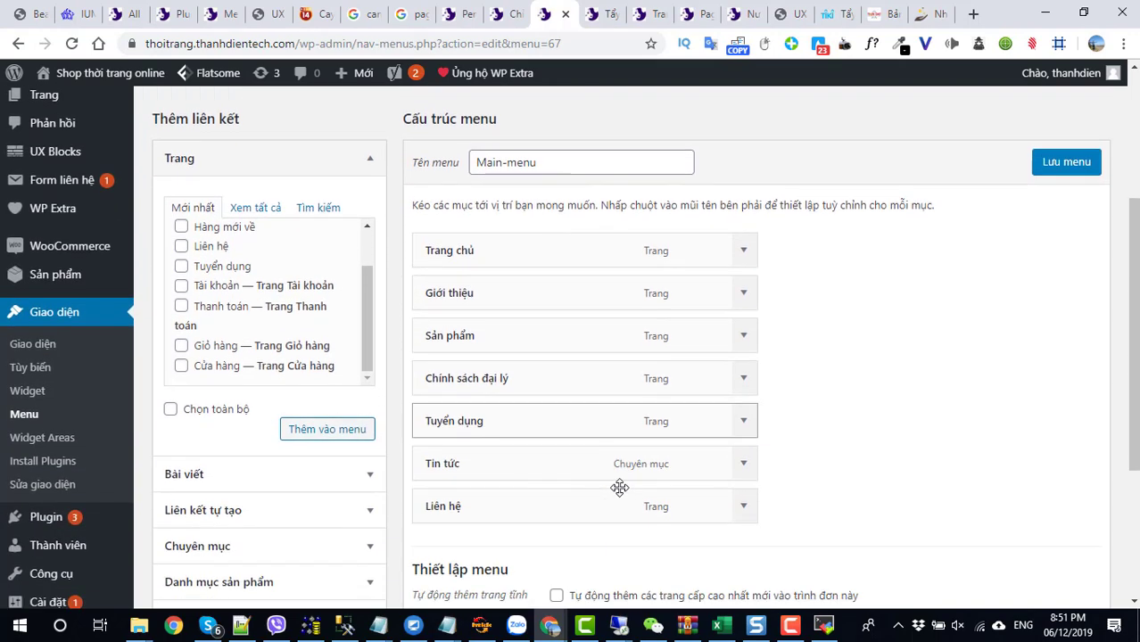
{"action": "scroll", "coordinate": [312, 388], "scroll_direction": "up", "scroll_amount": 1}
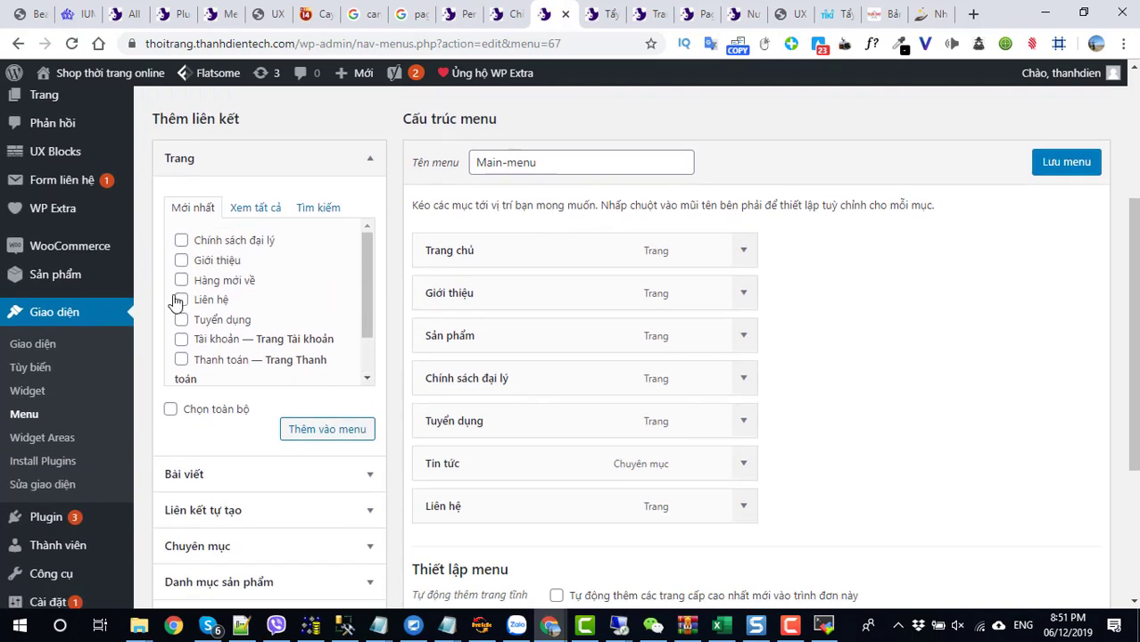
{"action": "left_click", "coordinate": [343, 437]}
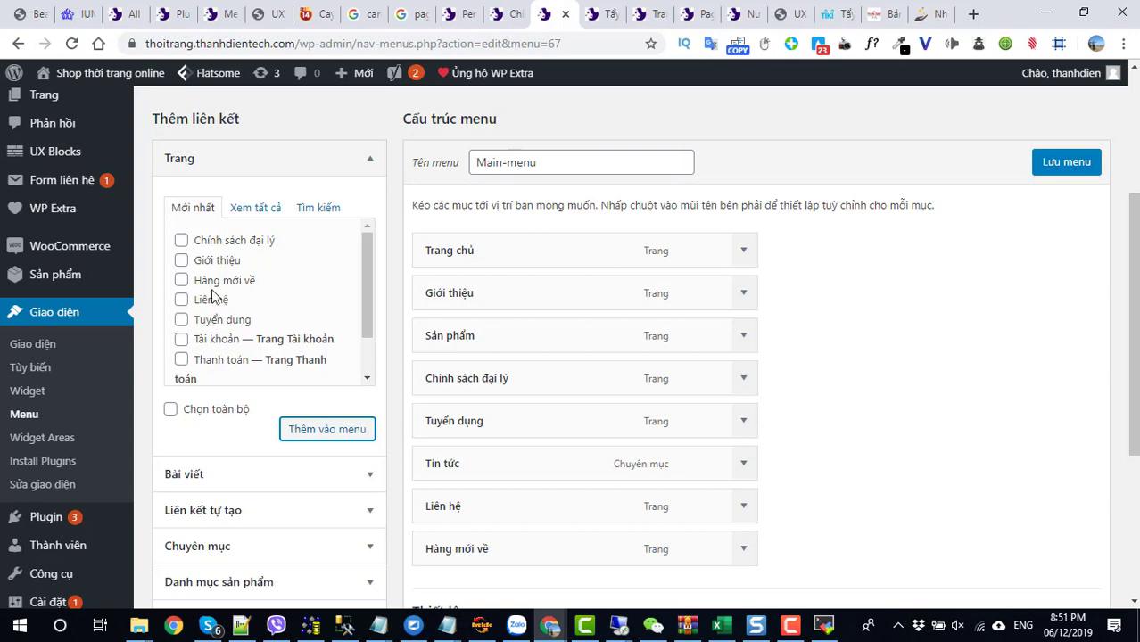
- Save Main-menu with its eight items and open the live site in a new tab
{"action": "scroll", "coordinate": [211, 295], "scroll_direction": "up", "scroll_amount": 3}
{"action": "mouse_move", "coordinate": [43, 262]}
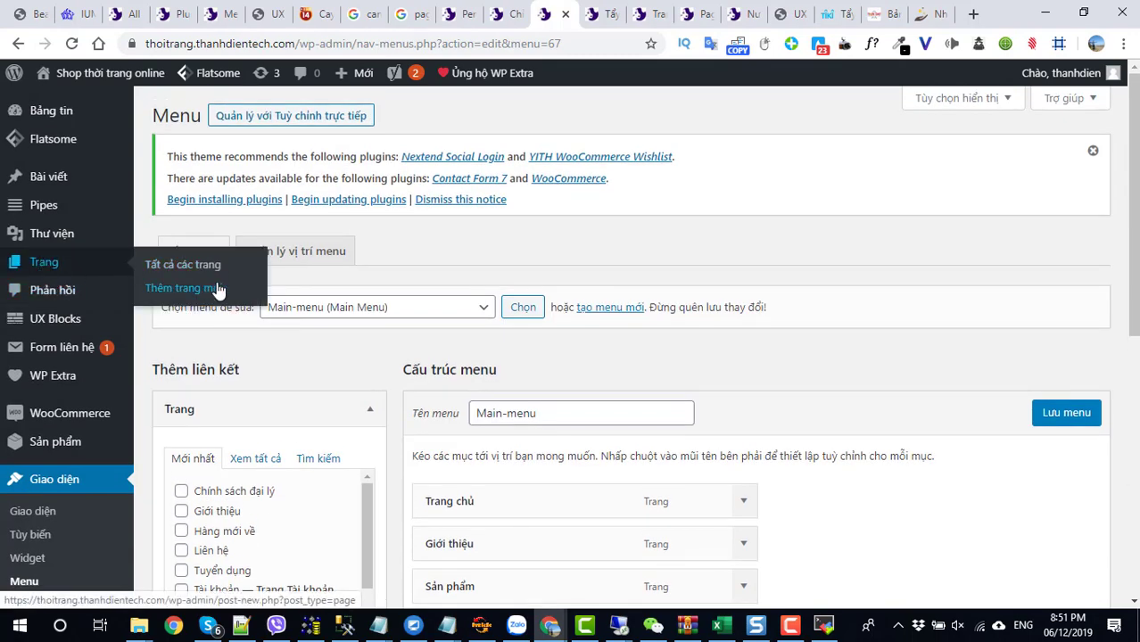
{"action": "left_click", "coordinate": [1049, 421]}
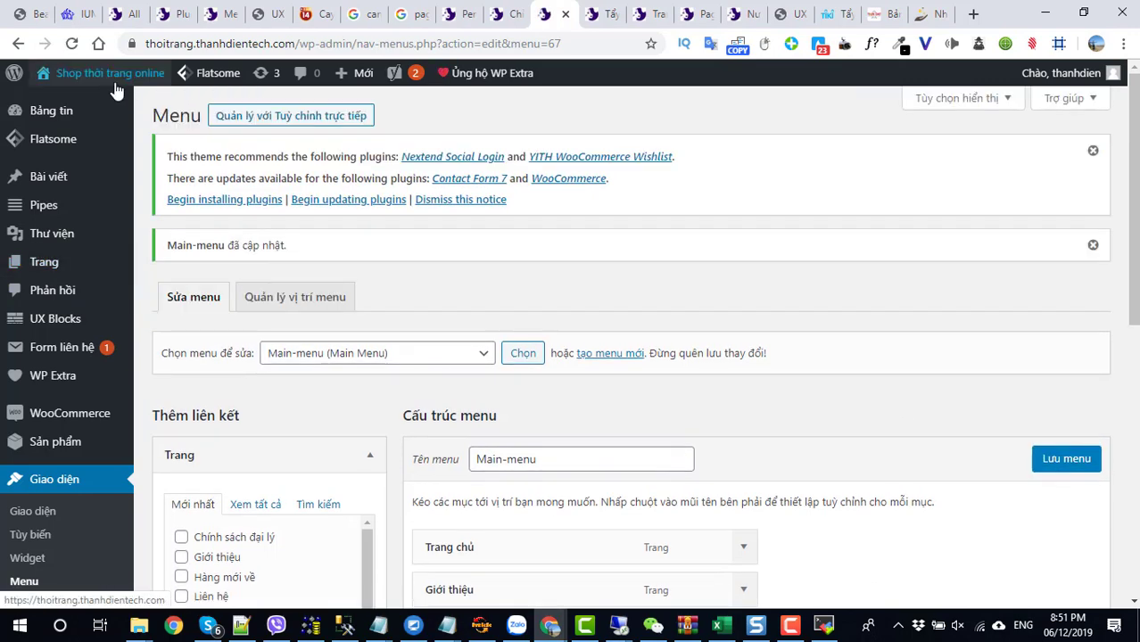
{"action": "mouse_move", "coordinate": [107, 75]}
{"action": "right_click", "coordinate": [90, 101]}
{"action": "left_click", "coordinate": [121, 110]}
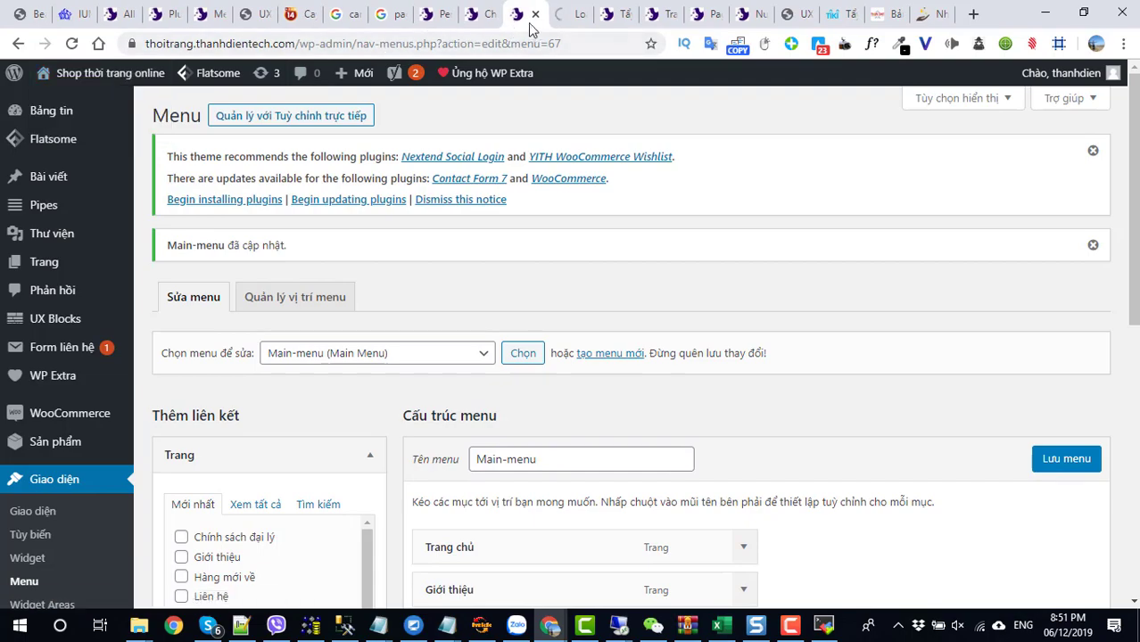
- On the new storefront tab, check Hàng mới về after Liên hệ and the check-mark footer lists
{"action": "left_click", "coordinate": [569, 14]}
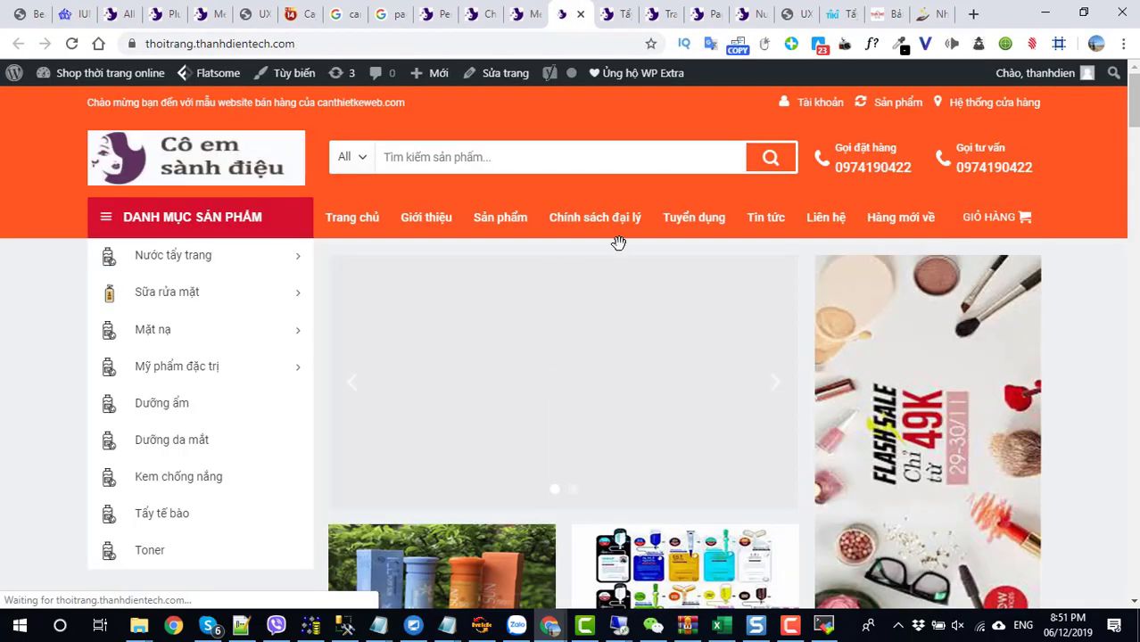
{"action": "scroll", "coordinate": [874, 299], "scroll_direction": "down", "scroll_amount": 20}
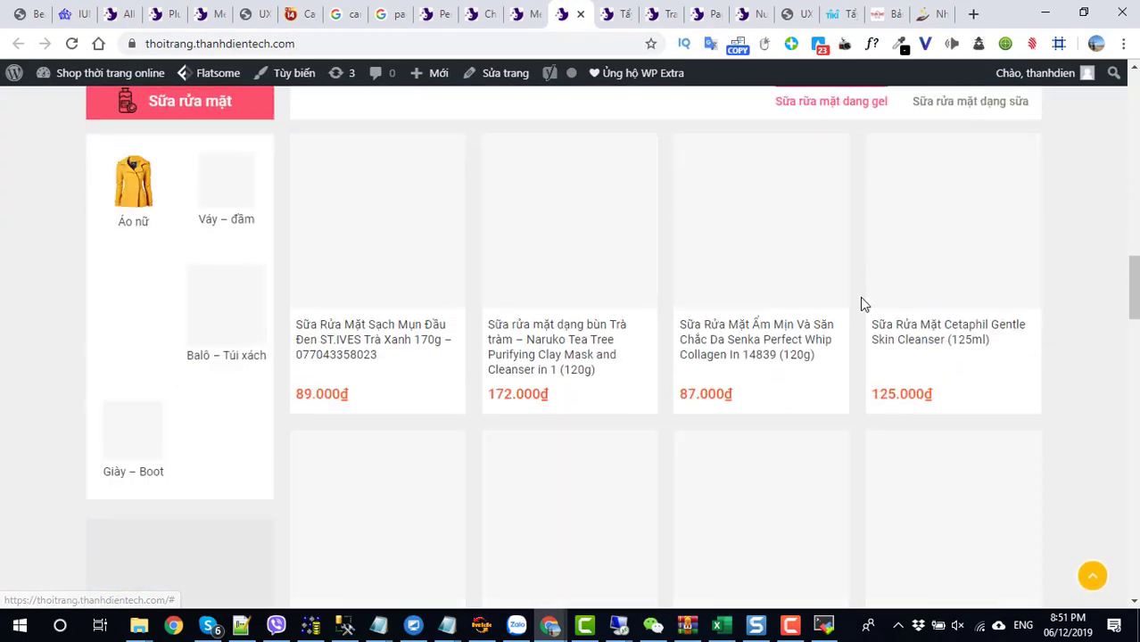
{"action": "scroll", "coordinate": [517, 339], "scroll_direction": "down", "scroll_amount": 5}
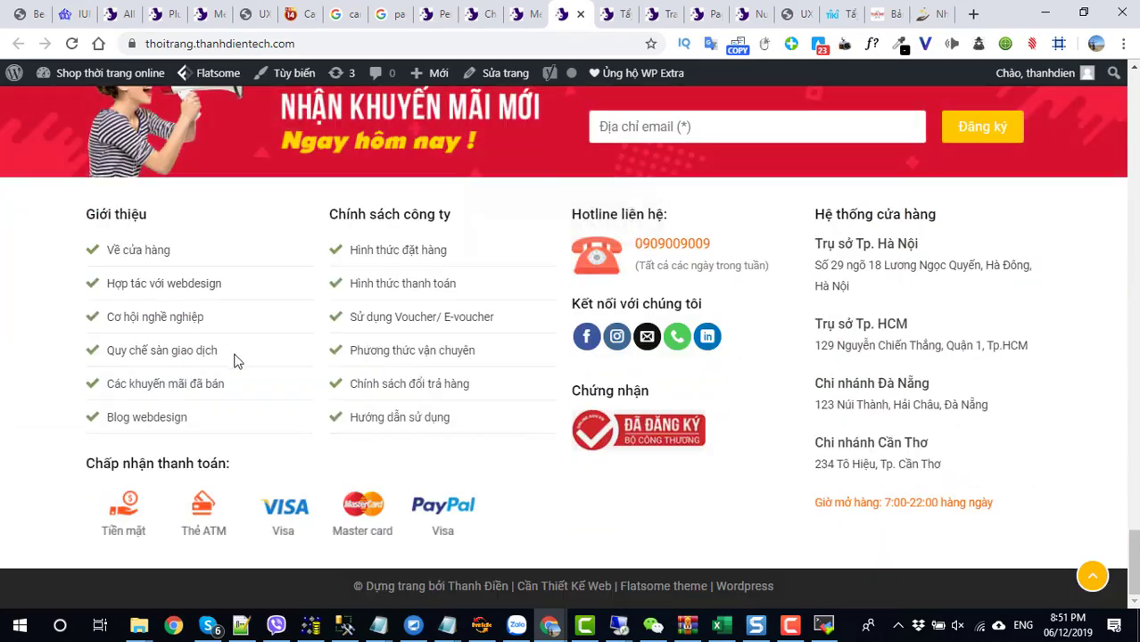
{"action": "scroll", "coordinate": [509, 349], "scroll_direction": "up", "scroll_amount": 10}
{"action": "scroll", "coordinate": [509, 349], "scroll_direction": "up", "scroll_amount": 15}
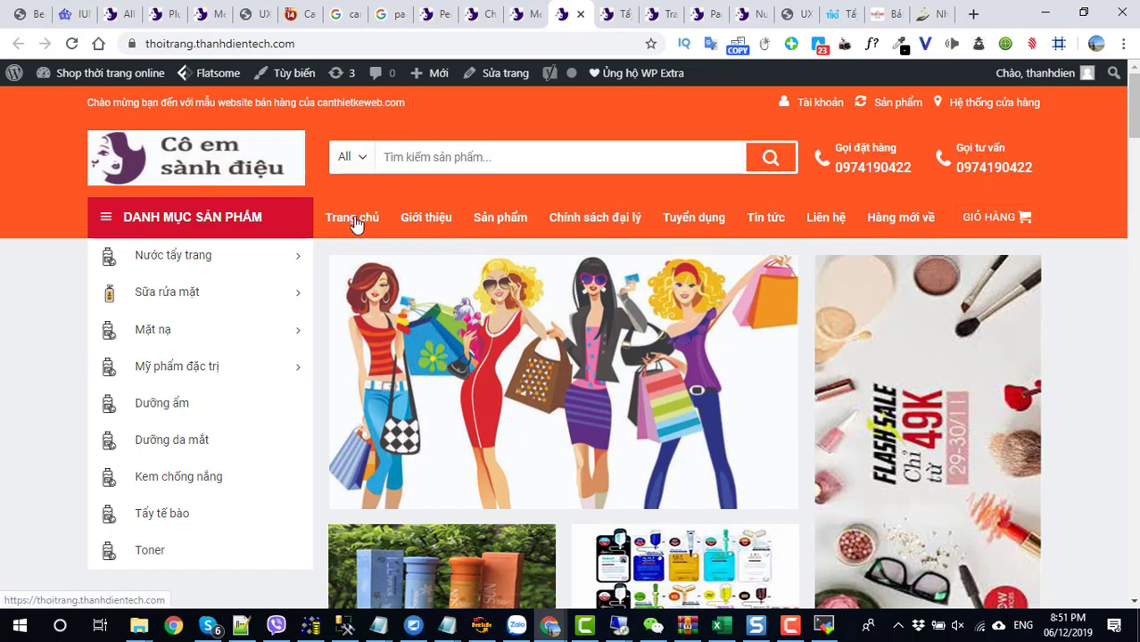
{"action": "scroll", "coordinate": [655, 327], "scroll_direction": "down", "scroll_amount": 12}
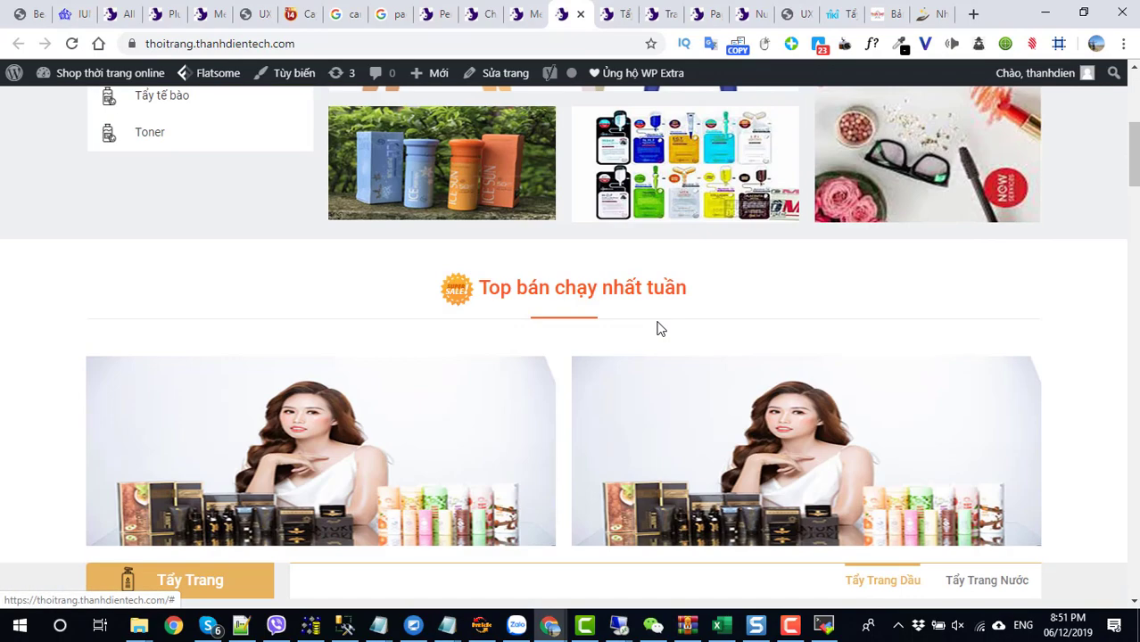
{"action": "scroll", "coordinate": [656, 328], "scroll_direction": "down", "scroll_amount": 15}
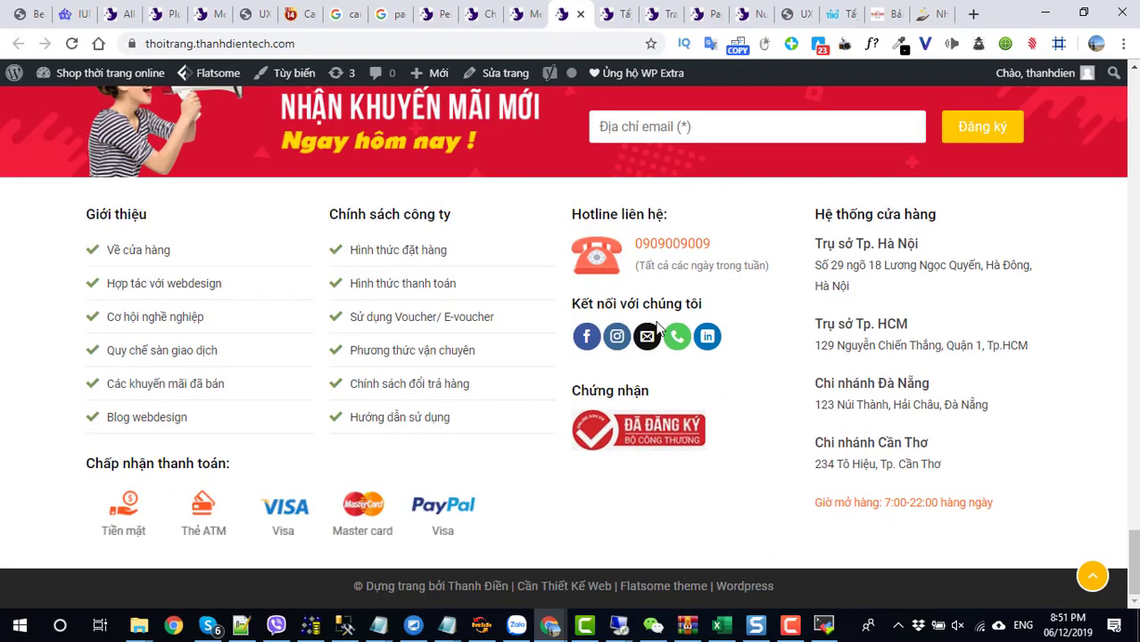
{"action": "scroll", "coordinate": [657, 327], "scroll_direction": "up", "scroll_amount": 15}
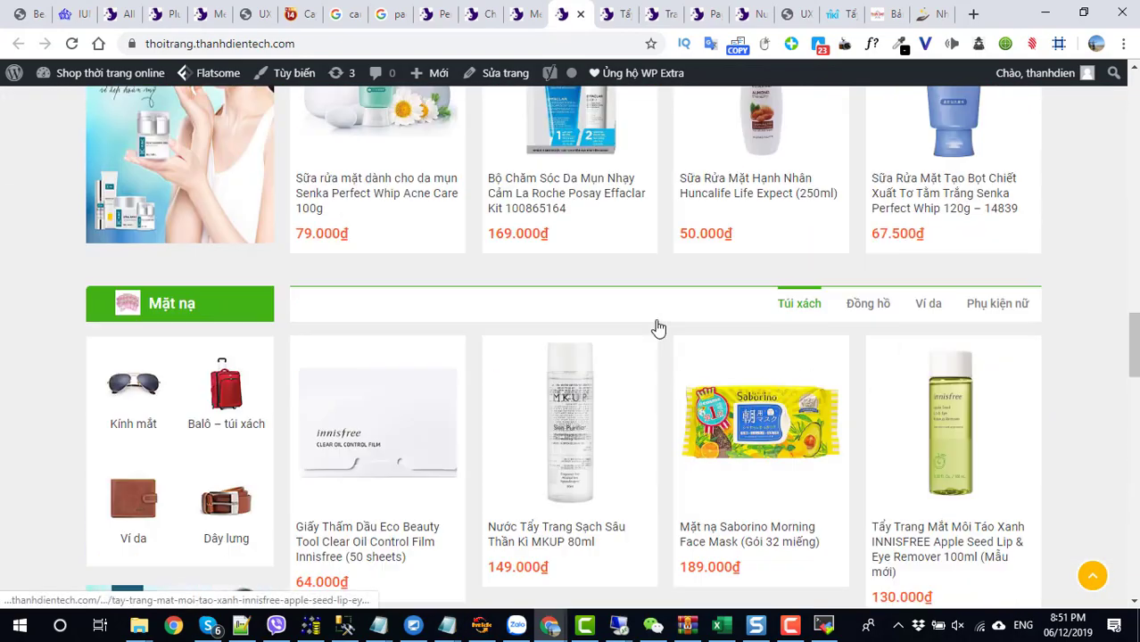
{"action": "scroll", "coordinate": [656, 327], "scroll_direction": "up", "scroll_amount": 12}
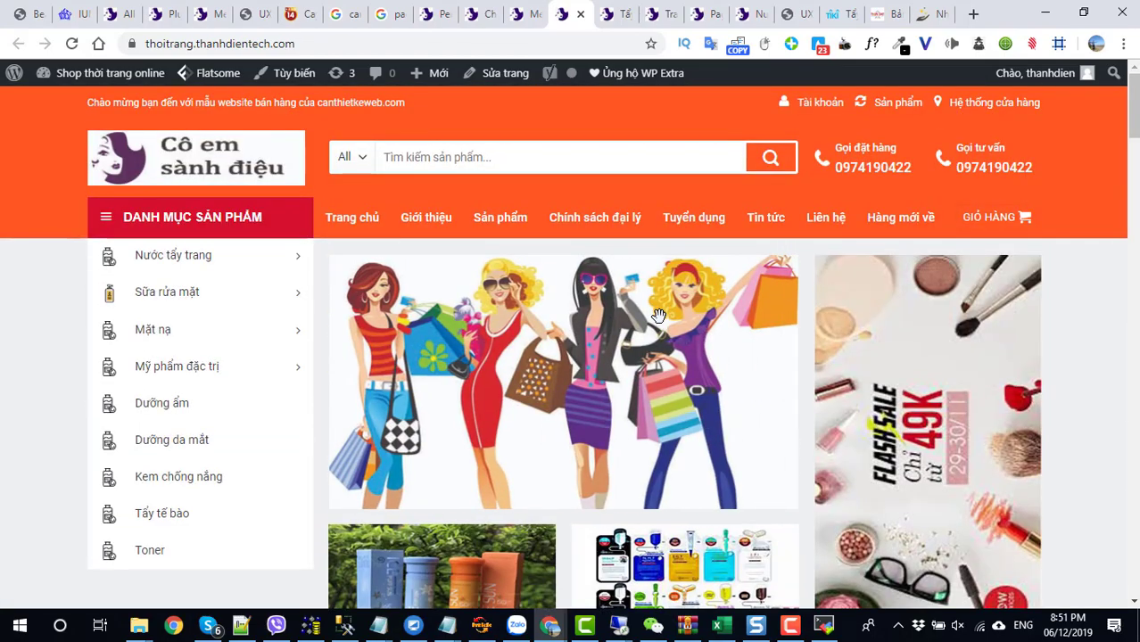
{"action": "scroll", "coordinate": [657, 316], "scroll_direction": "down", "scroll_amount": 15}
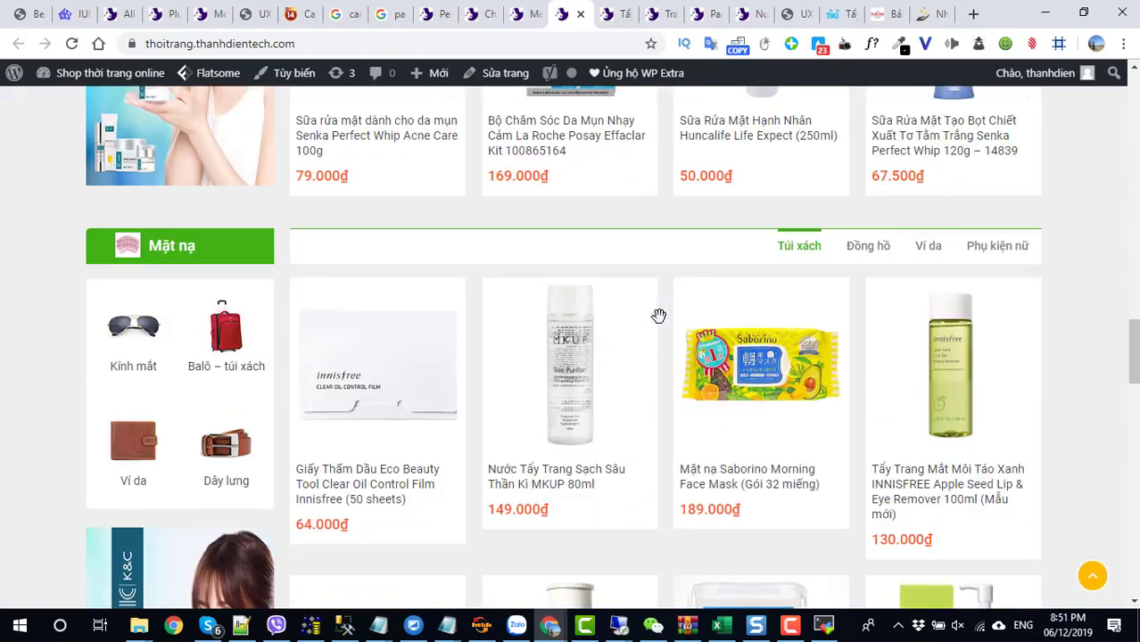